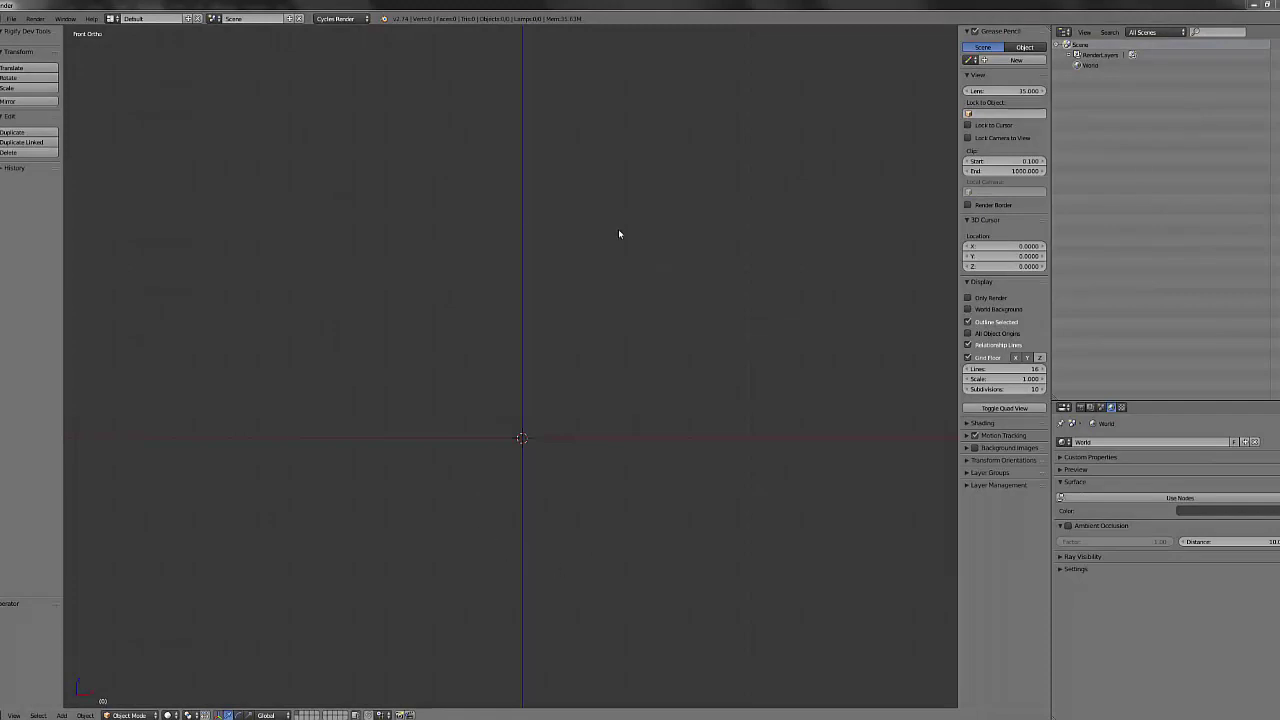
- Add a UV sphere at the origin of the empty scene
left_click(520, 436)
key("shift+a")
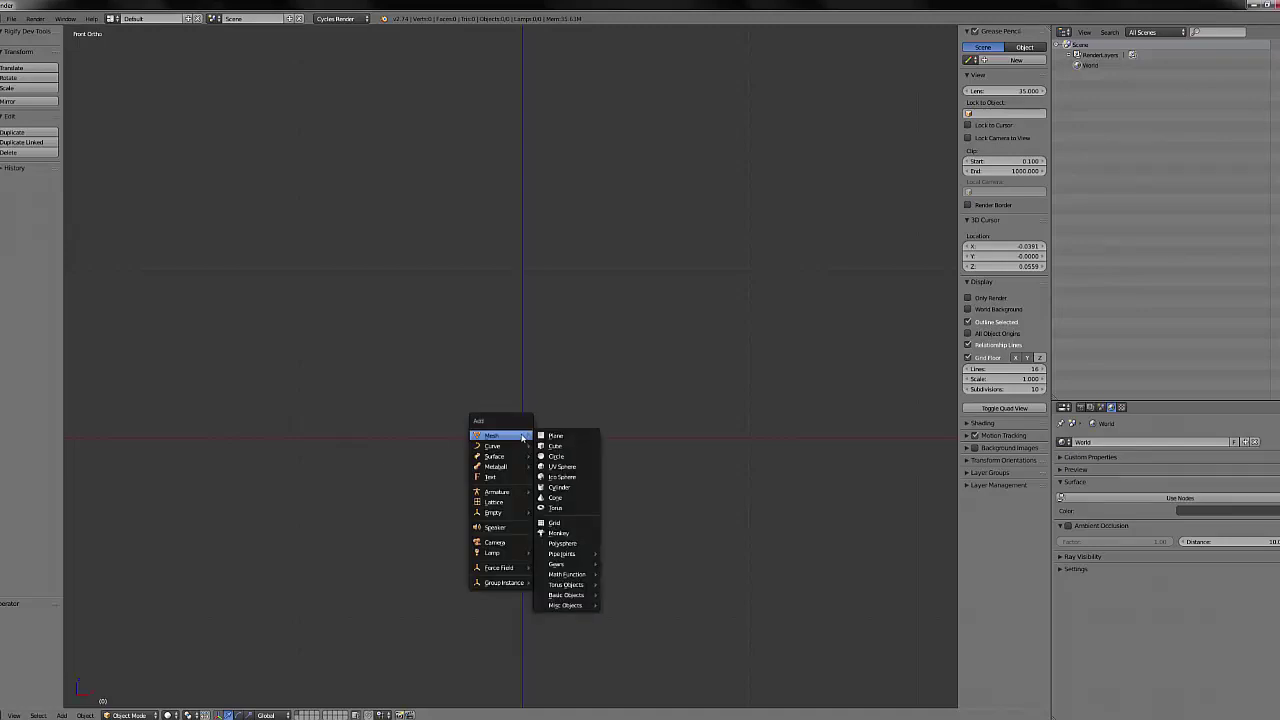
left_click(572, 467)
scroll(489, 482, "up", 4)
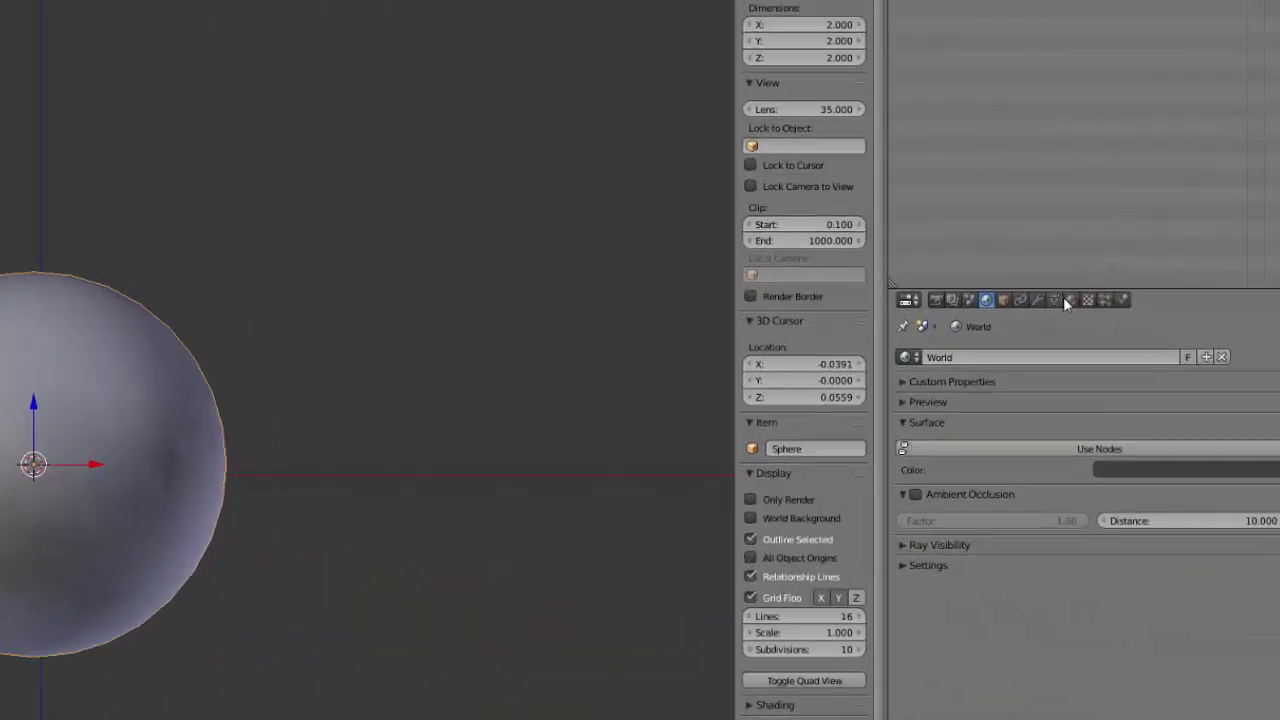
- Give the sphere a new material with a Glossy BSDF surface shader
left_click(1066, 299)
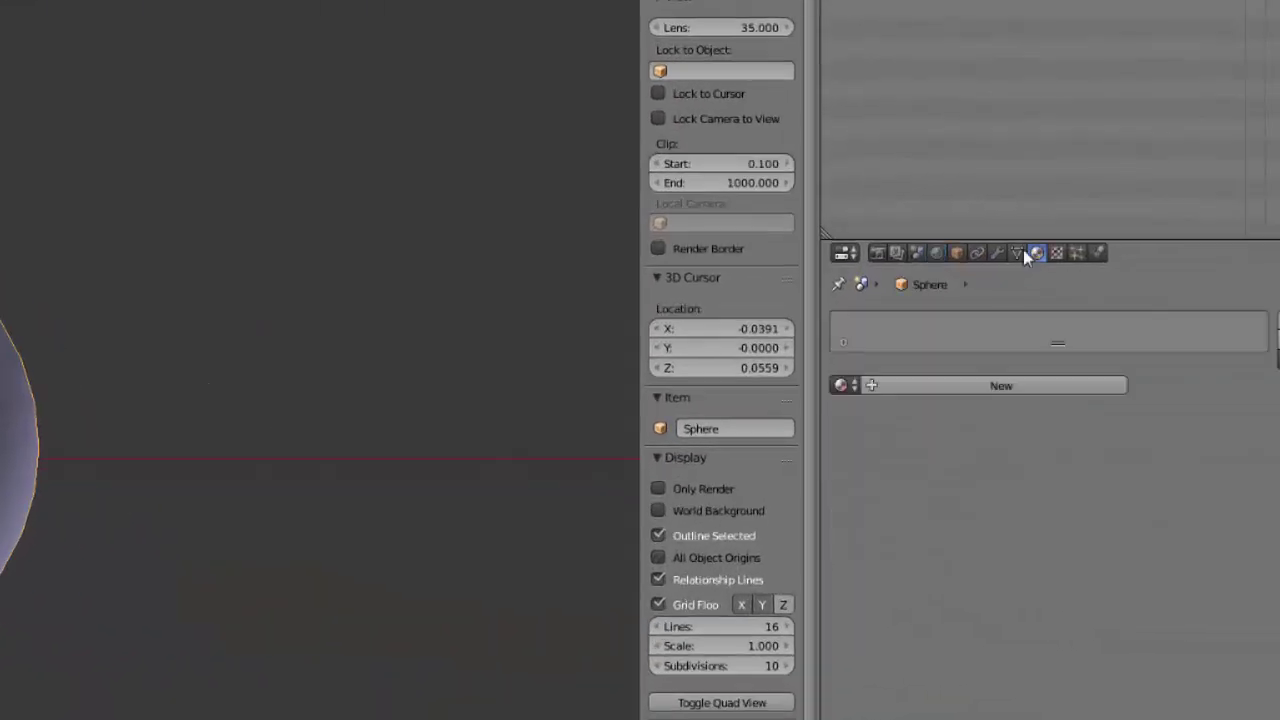
left_click(969, 390)
left_click(1031, 492)
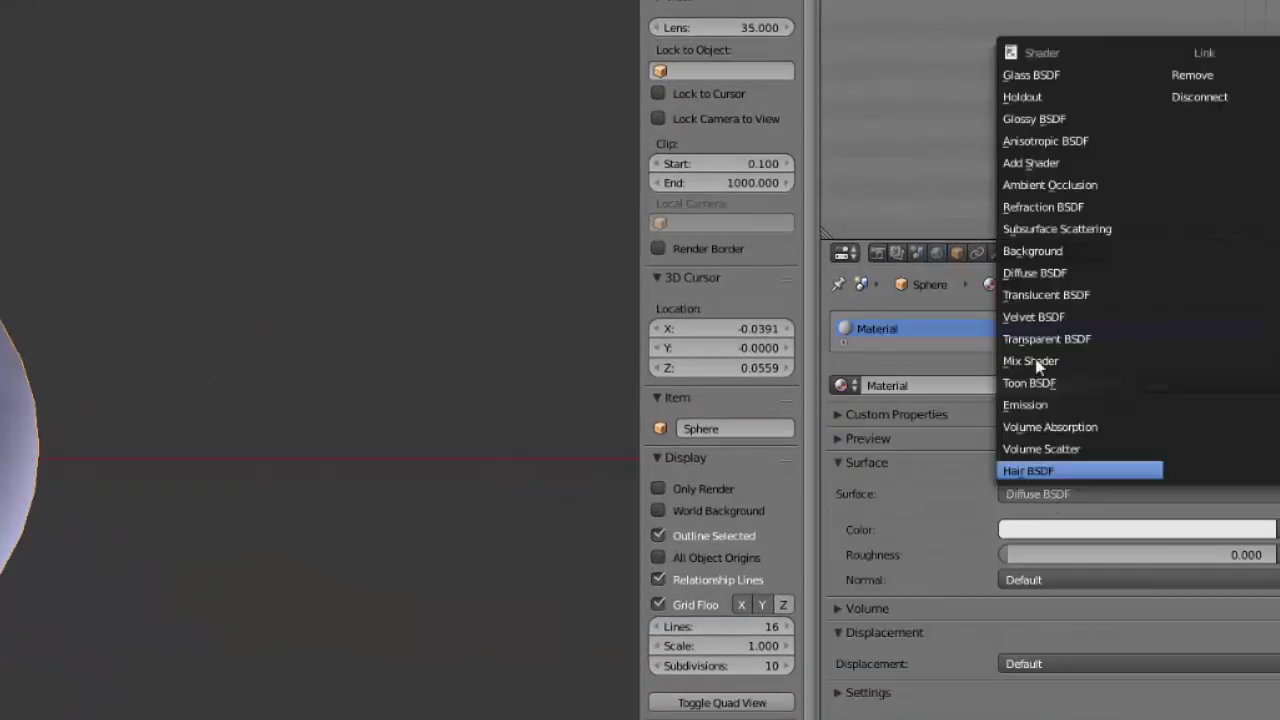
left_click(1046, 118)
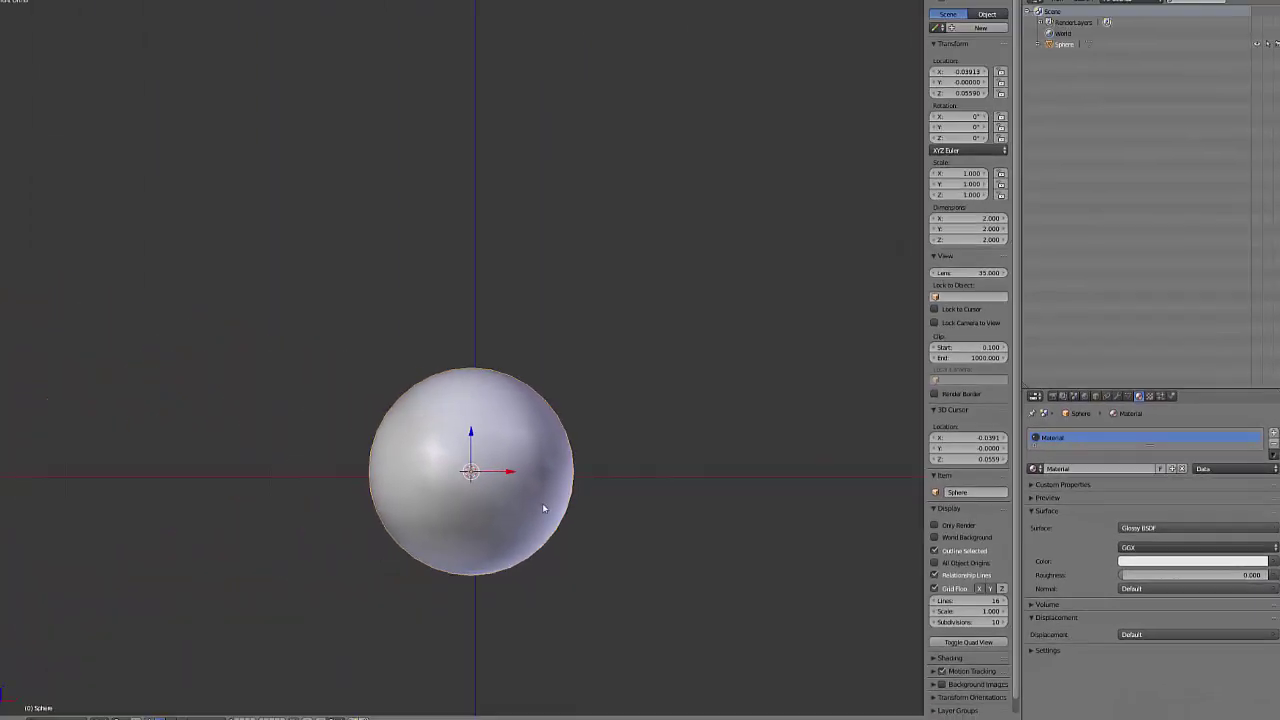
- Switch the main view to the Node Editor and display the world's shader nodes
left_click(9, 713)
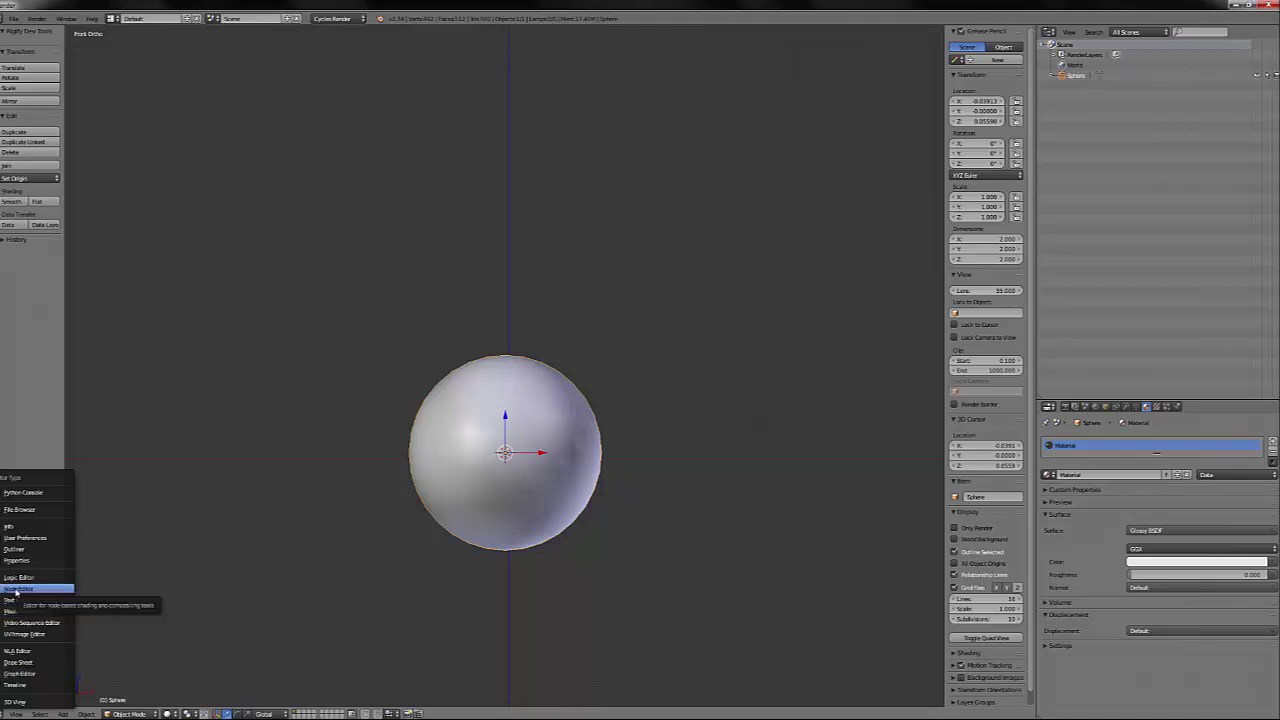
left_click(16, 589)
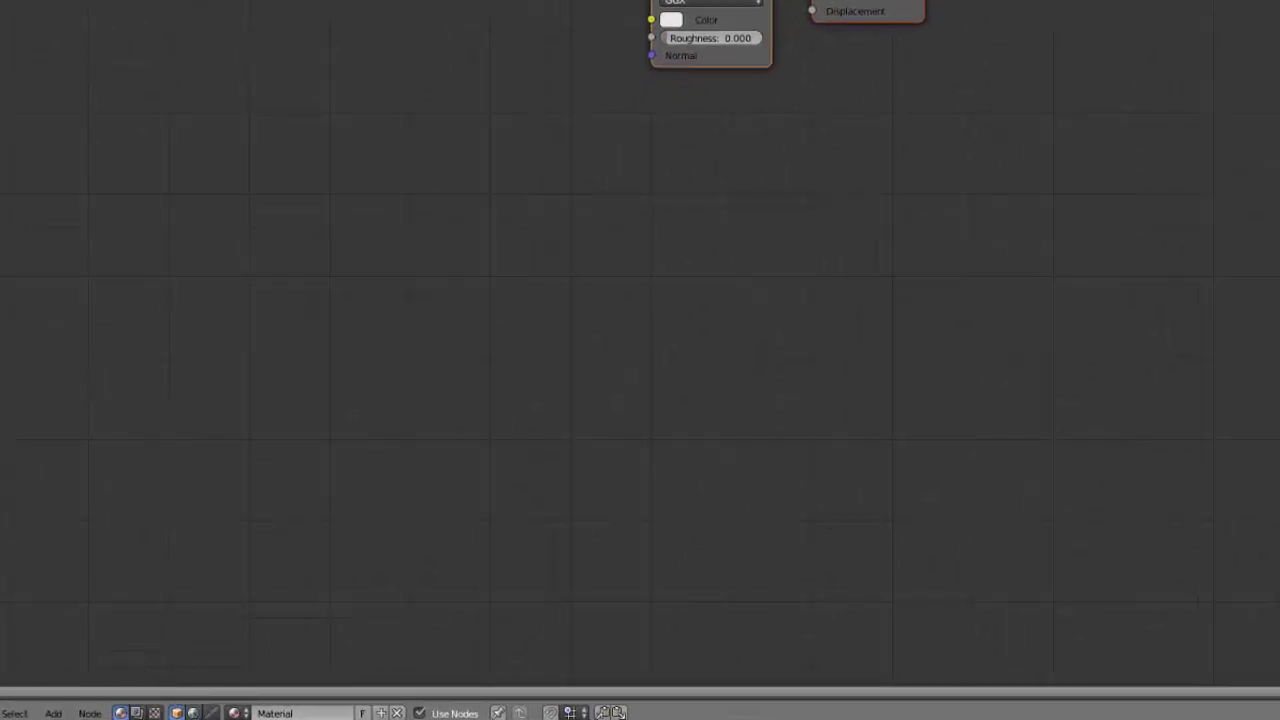
left_click(194, 713)
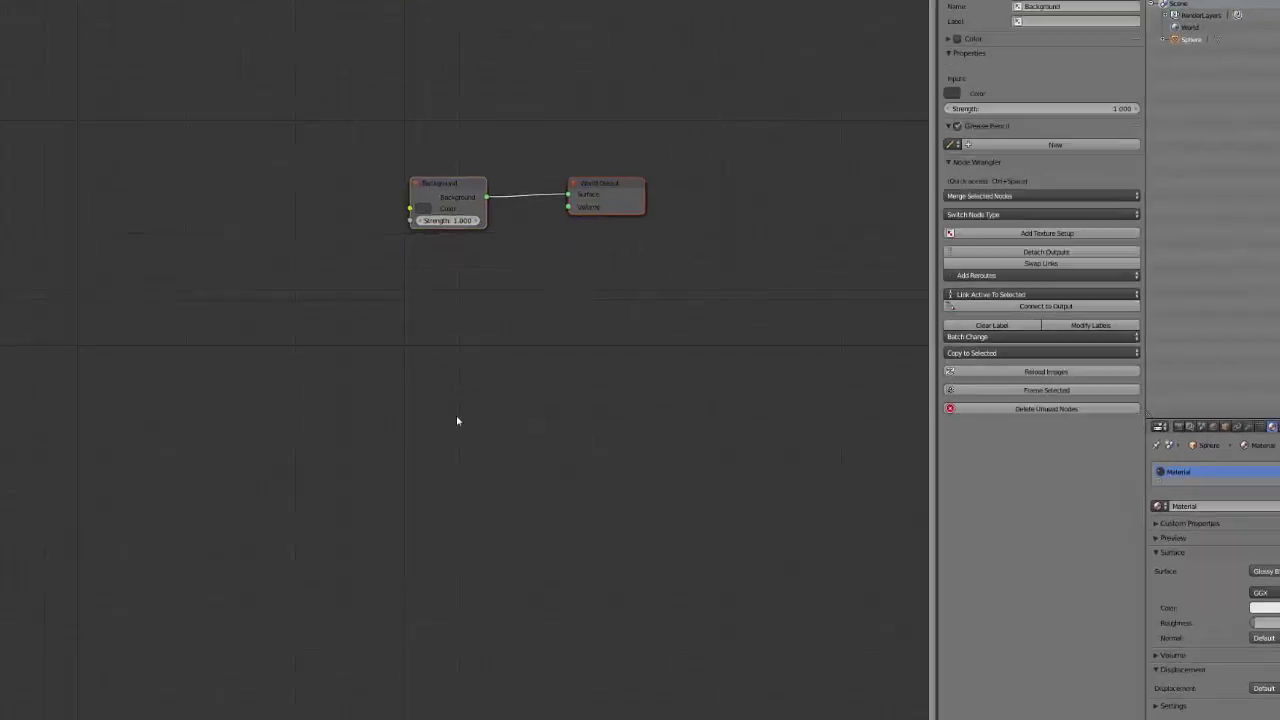
- Add an Environment Texture node linked to the Background color and load Brooklyn_Bridge_Planks_2k.hdr into it
key("shift+a")
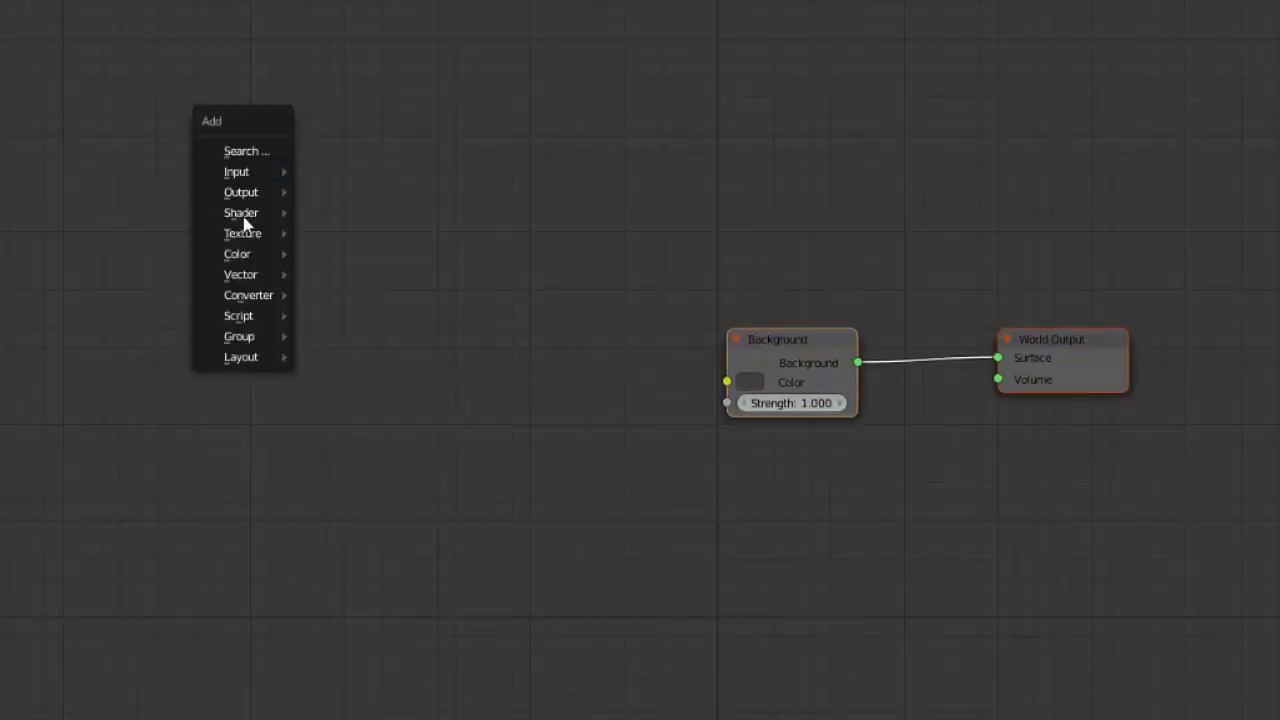
mouse_move(251, 234)
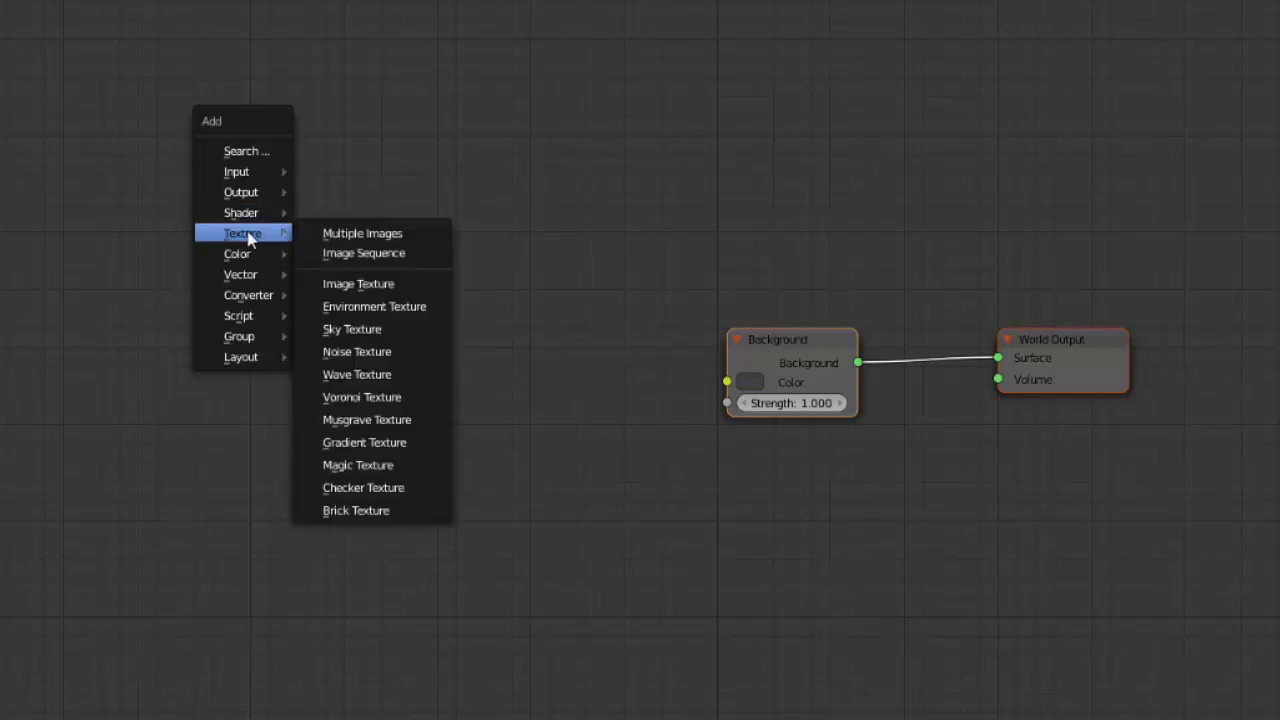
left_click(385, 309)
left_click(338, 279)
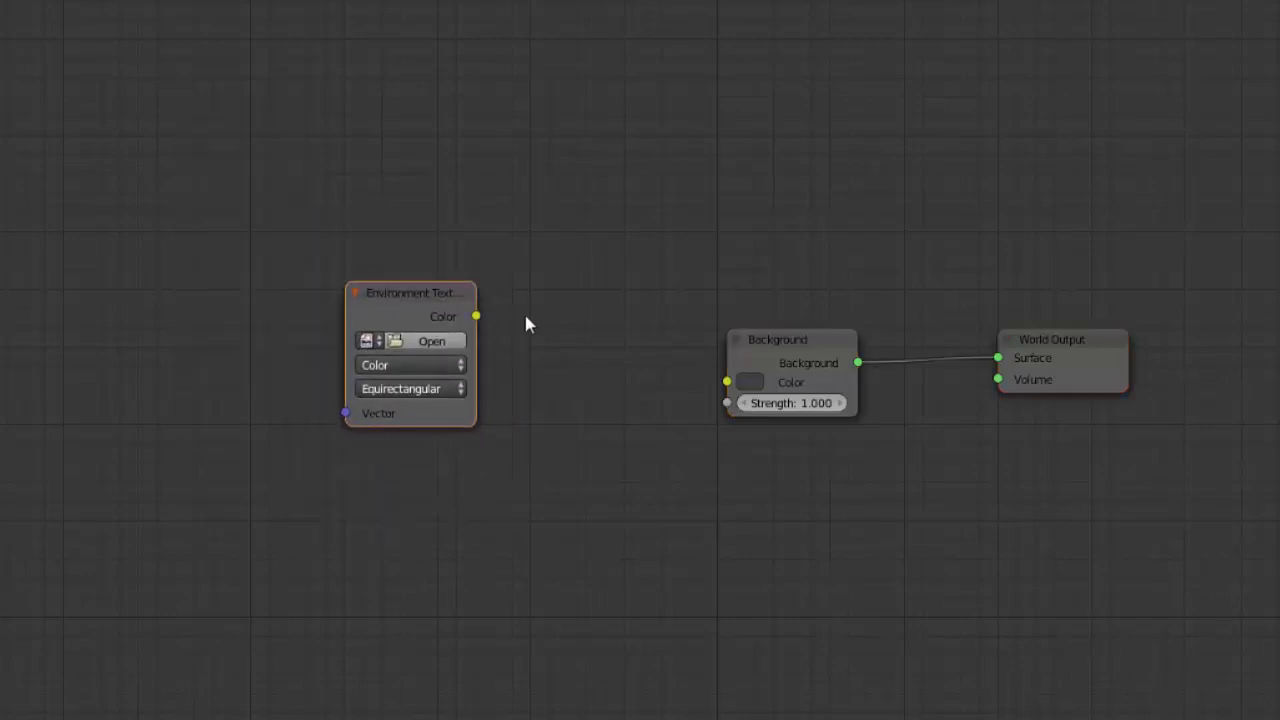
left_click_drag(555, 333, 728, 382)
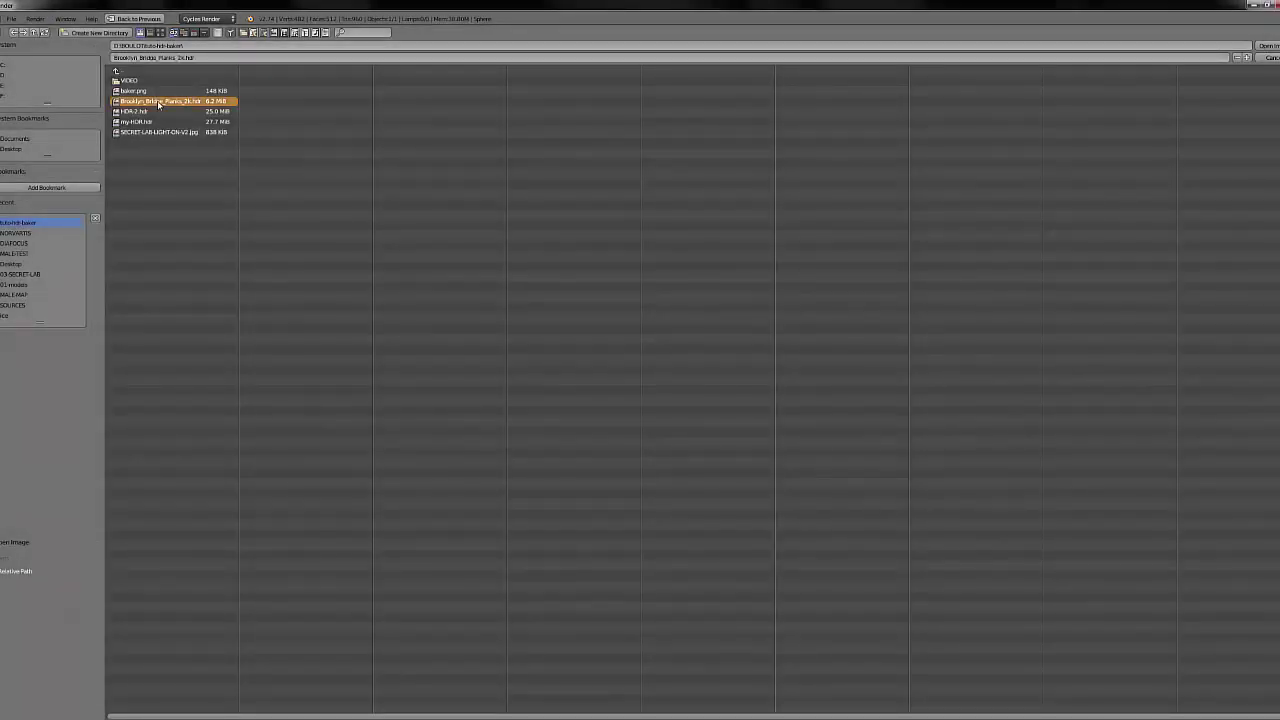
scroll(399, 441, "up", 1)
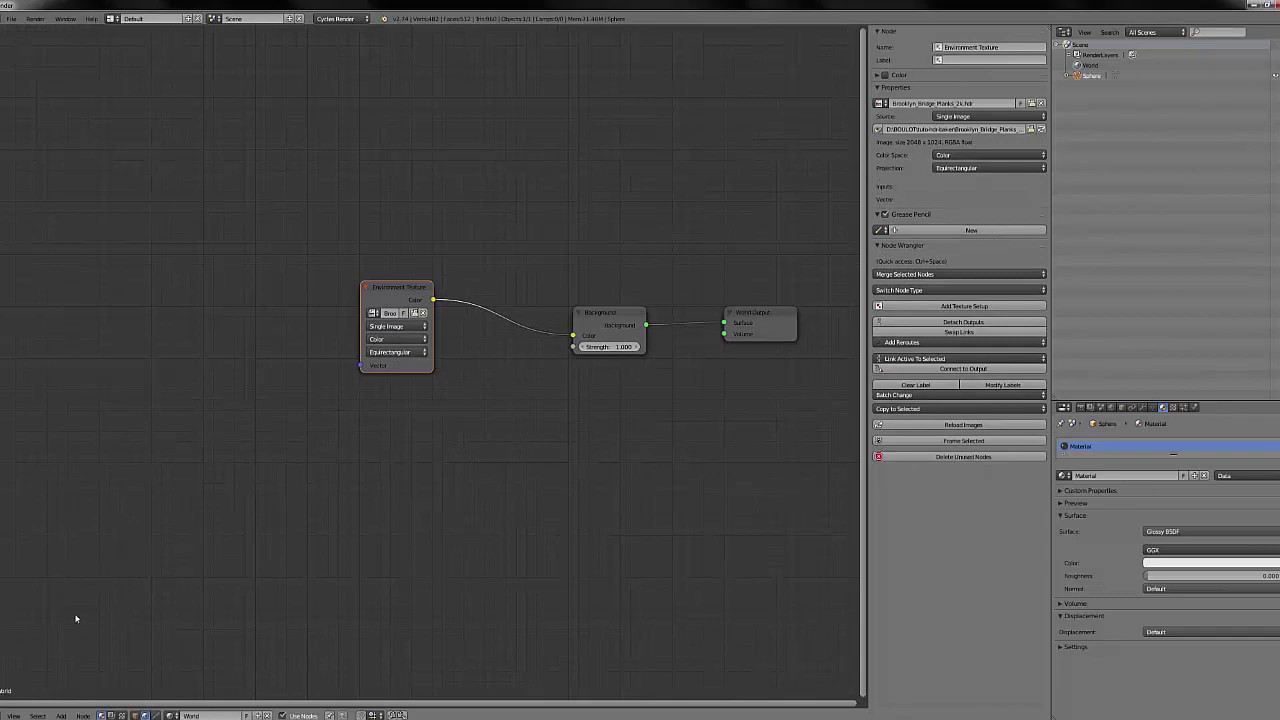
- Return to the 3D view and inspect the environment reflections on the sphere in rendered shading
left_click(12, 715)
left_click(12, 704)
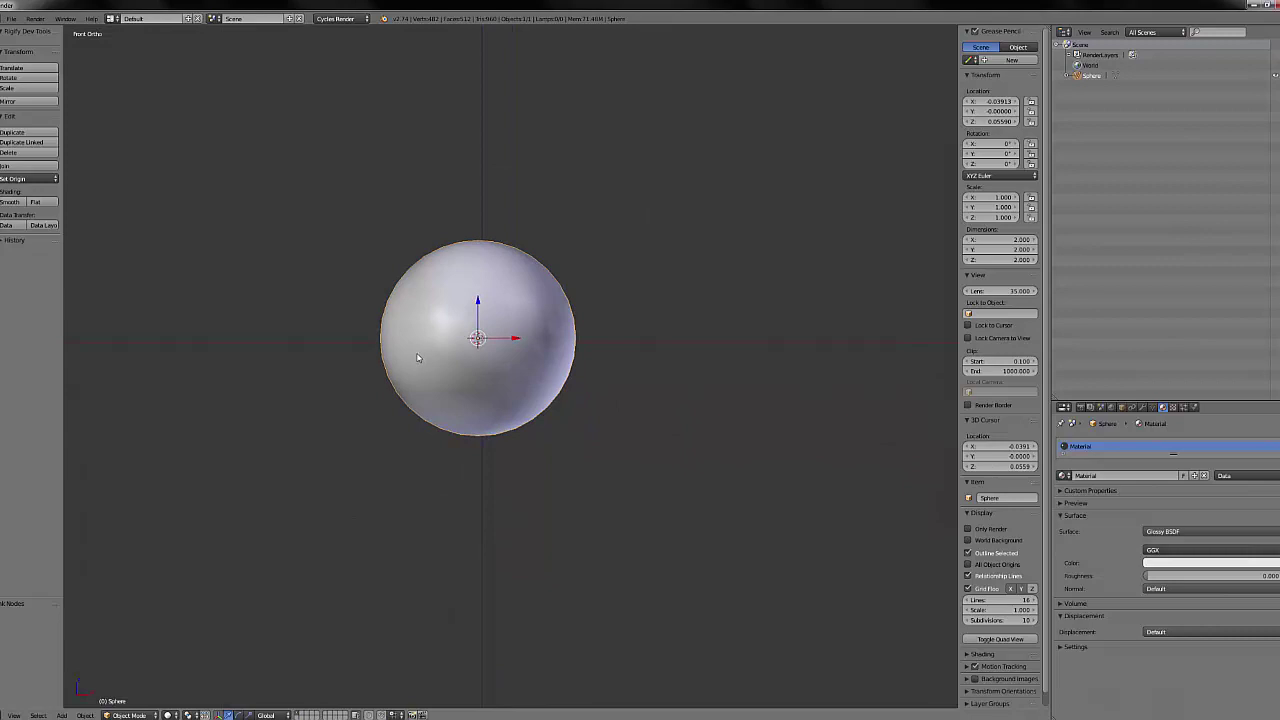
key("shift+z")
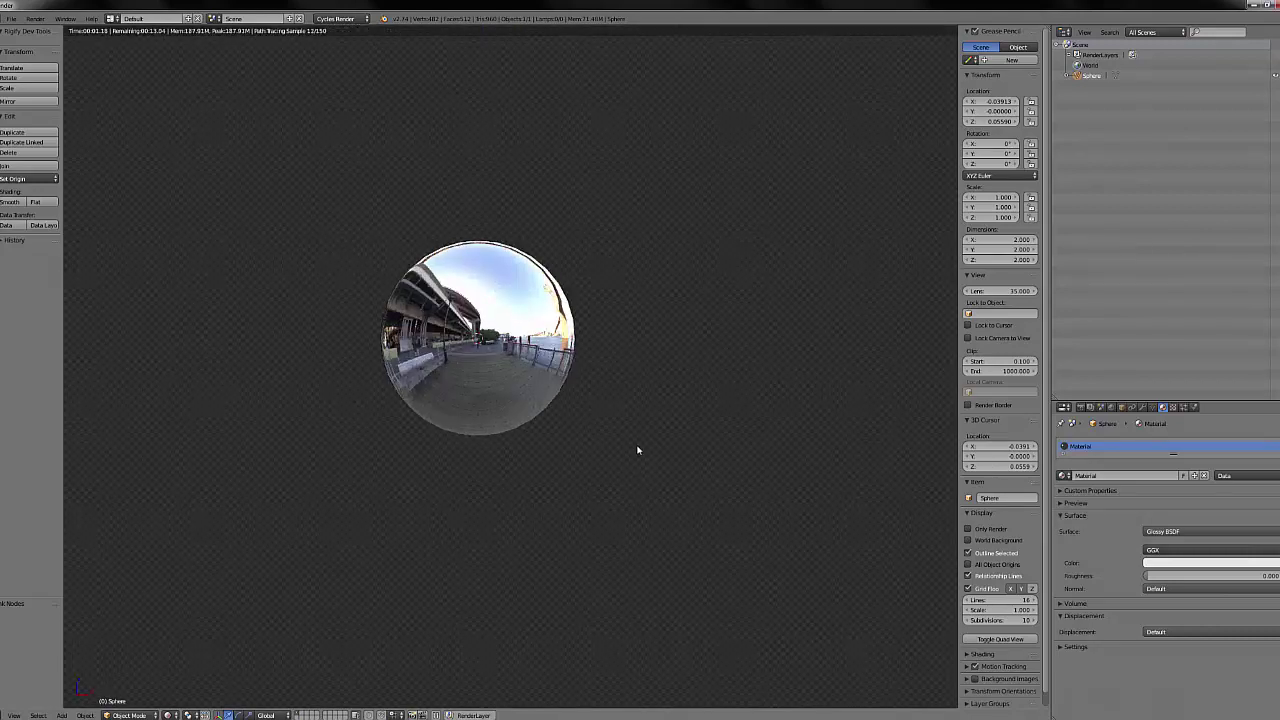
middle_click_drag(595, 449, 517, 446)
middle_click_drag(437, 429, 486, 449)
key("KP_1")
key("shift+z")
- Mark the front pole-to-pole edge line of the sphere mesh as a seam
scroll(489, 366, "up", 2)
key("Tab")
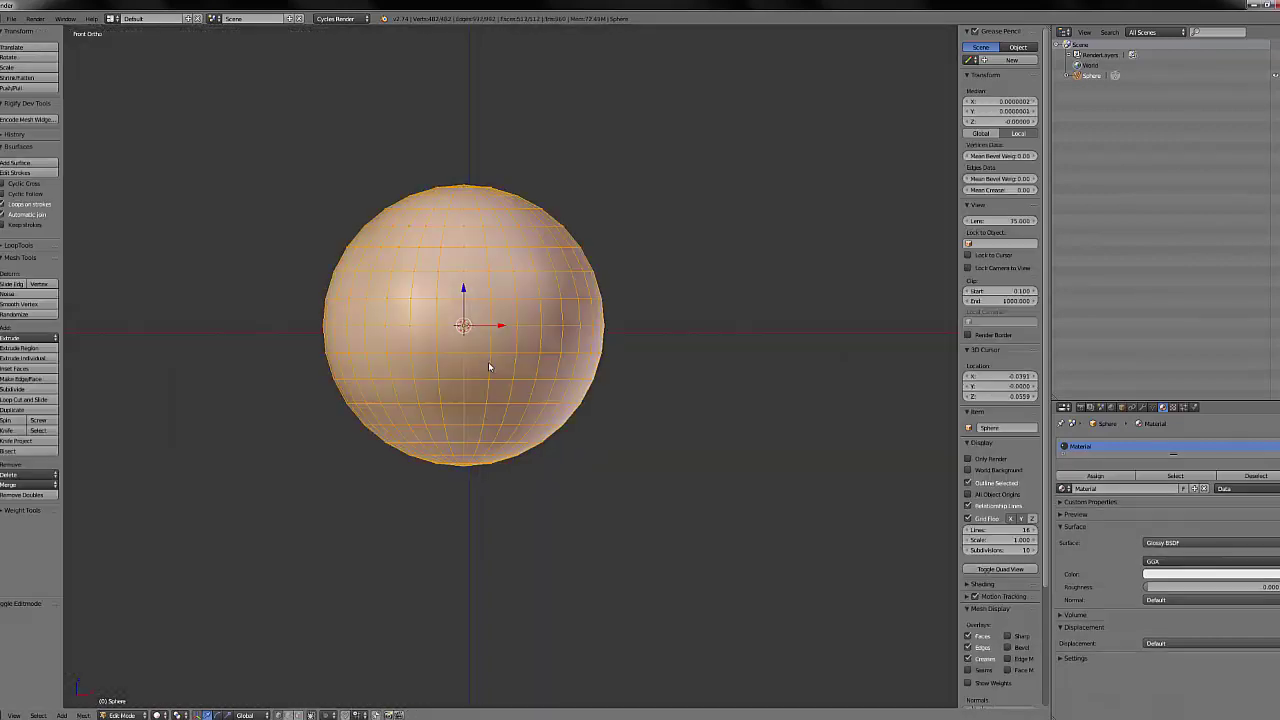
key("a")
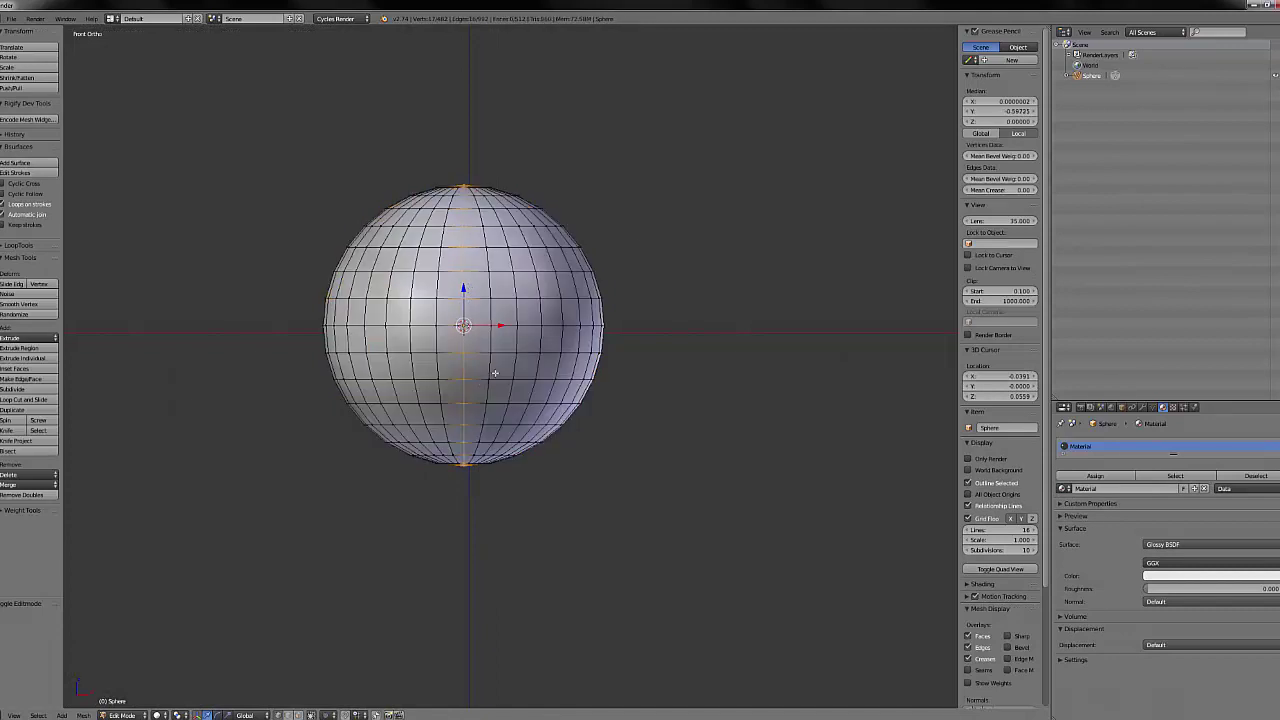
middle_click_drag(497, 369, 470, 279)
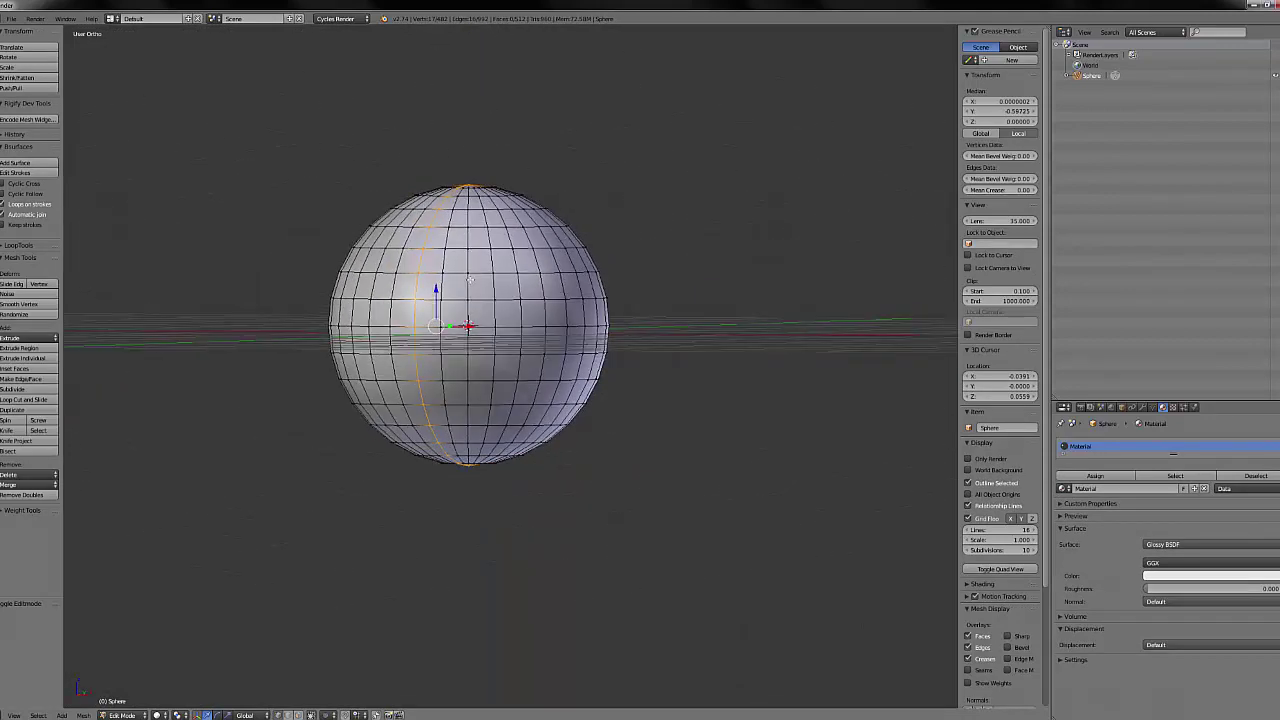
key("ctrl+e")
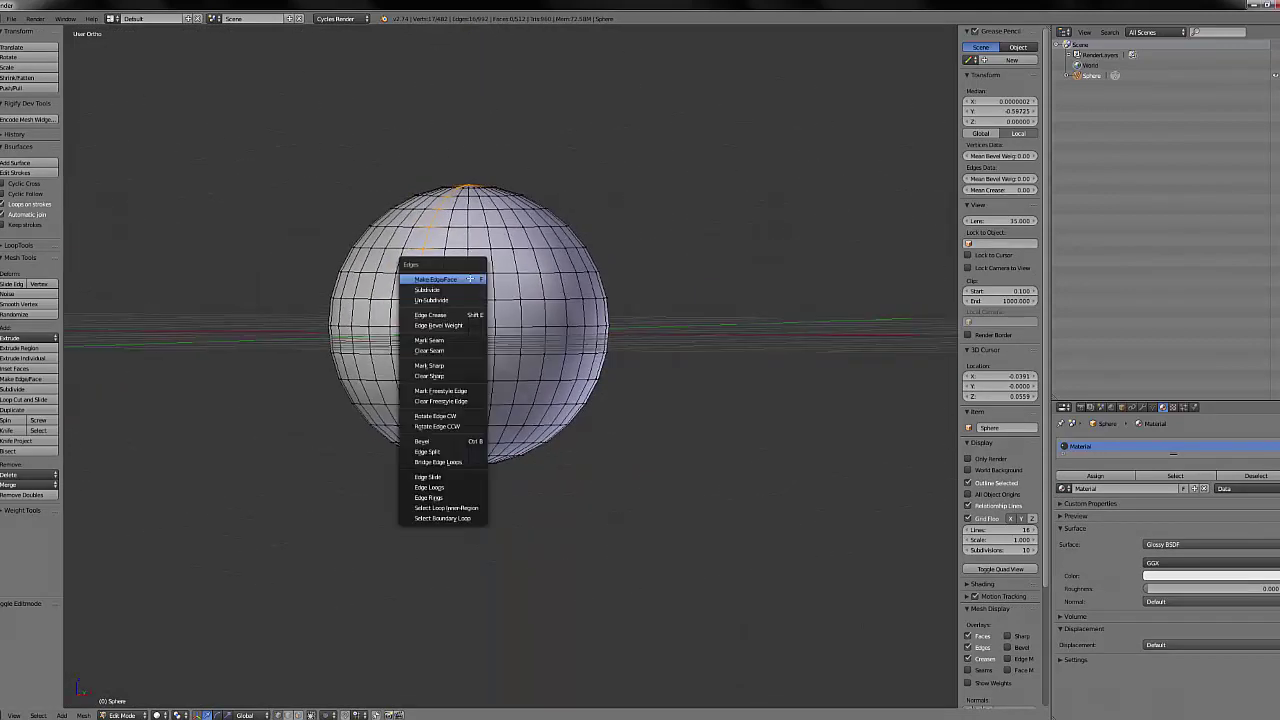
left_click(450, 342)
key("KP_1")
- Unwrap all sphere faces with Follow Active Quads in Length Average mode, using the quad beside the seam as the active face
key("a")
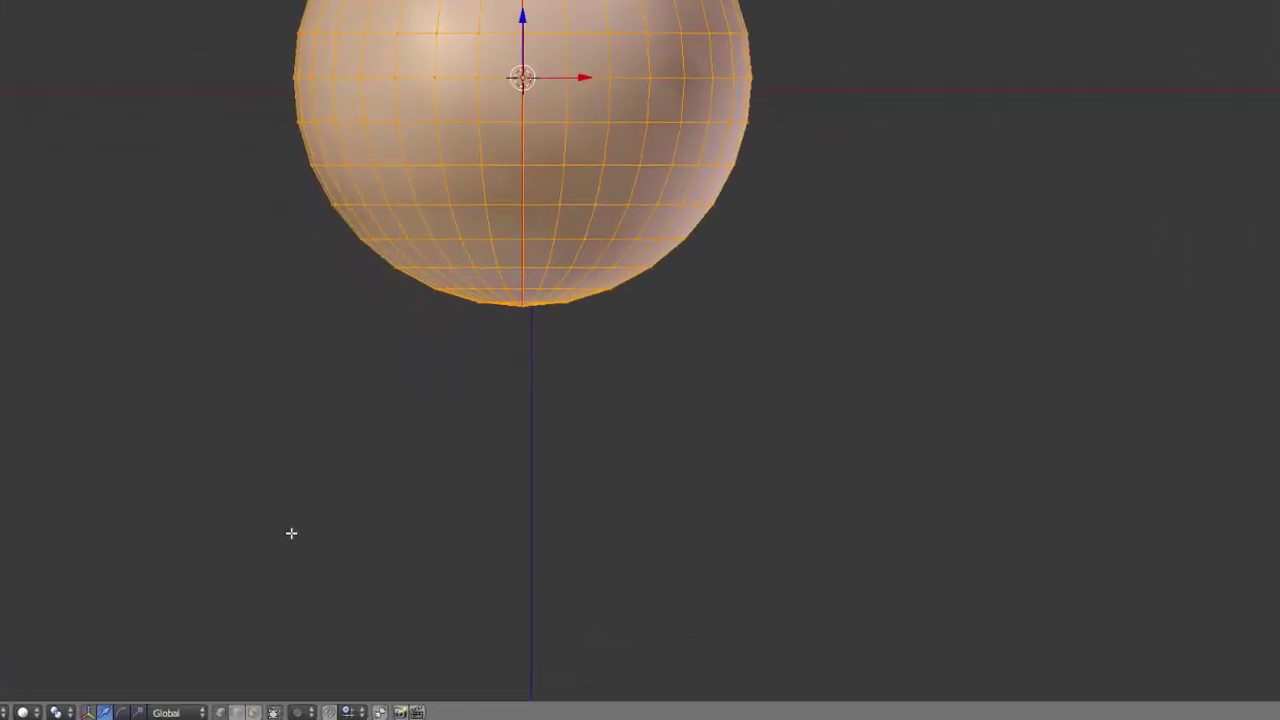
left_click(253, 712)
scroll(607, 200, "up", 2)
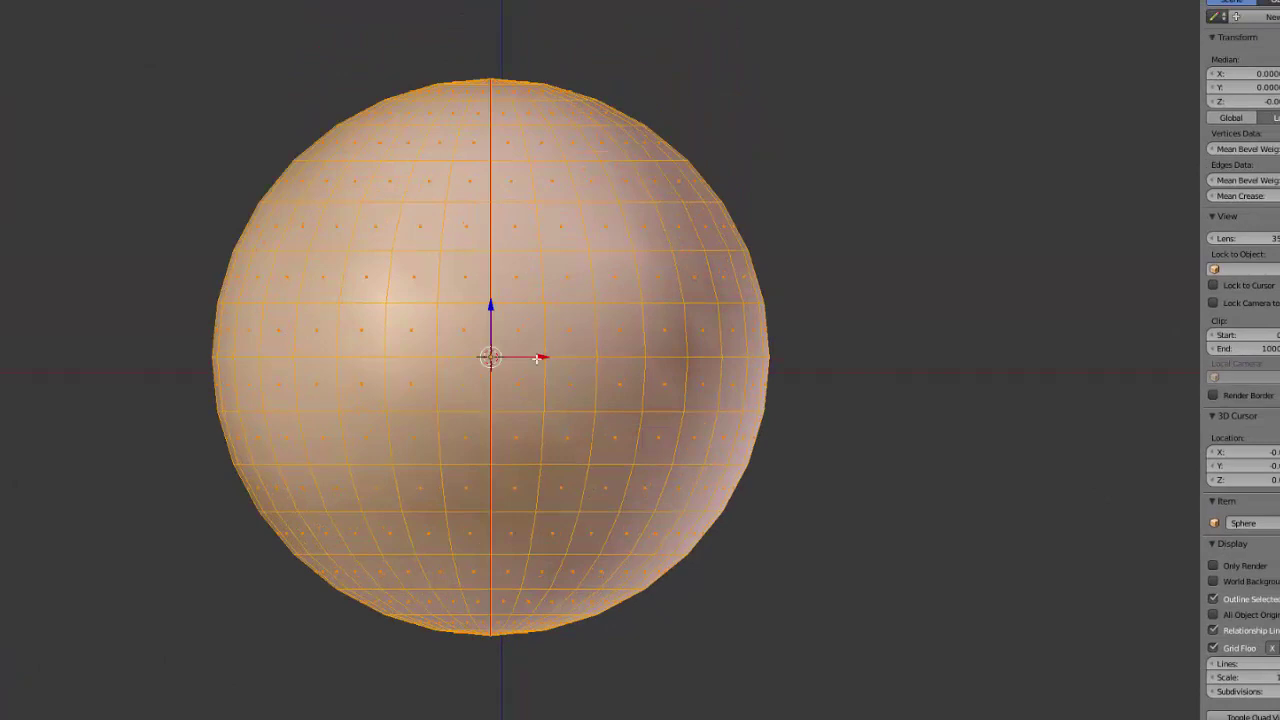
middle_click_drag(523, 336, 361, 329)
key("KP_1")
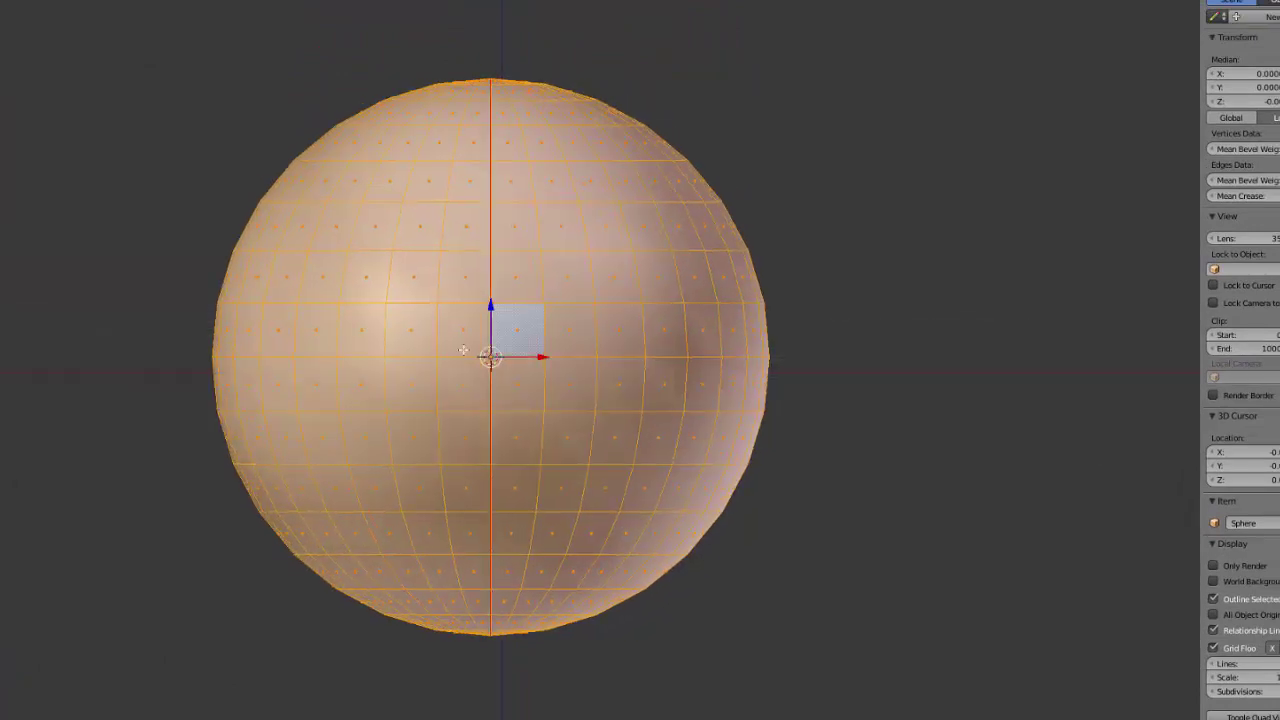
key("u")
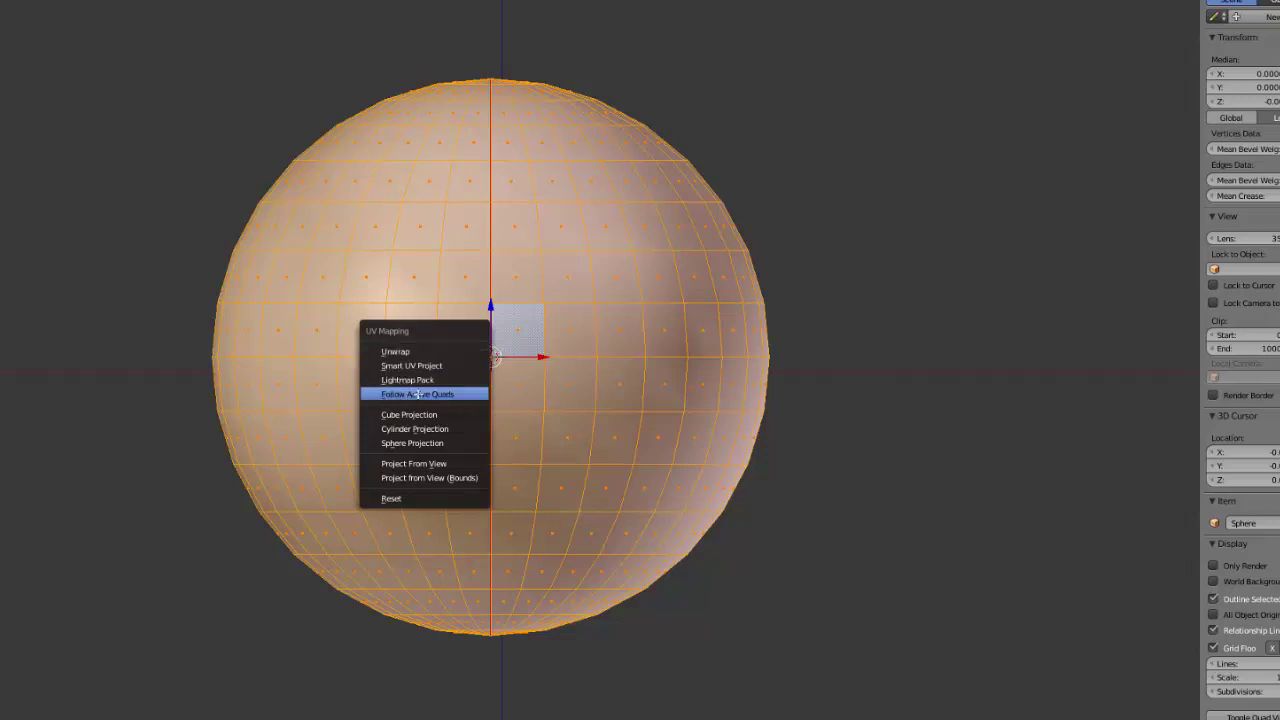
left_click(412, 395)
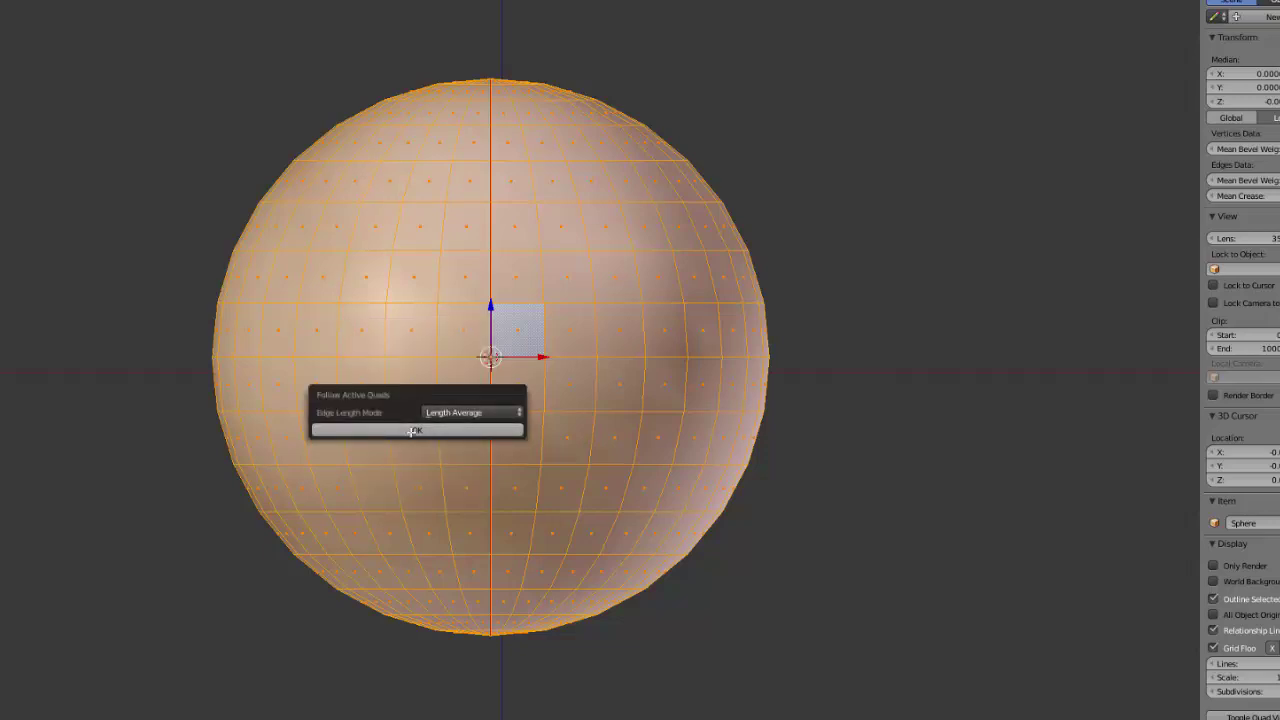
left_click(413, 429)
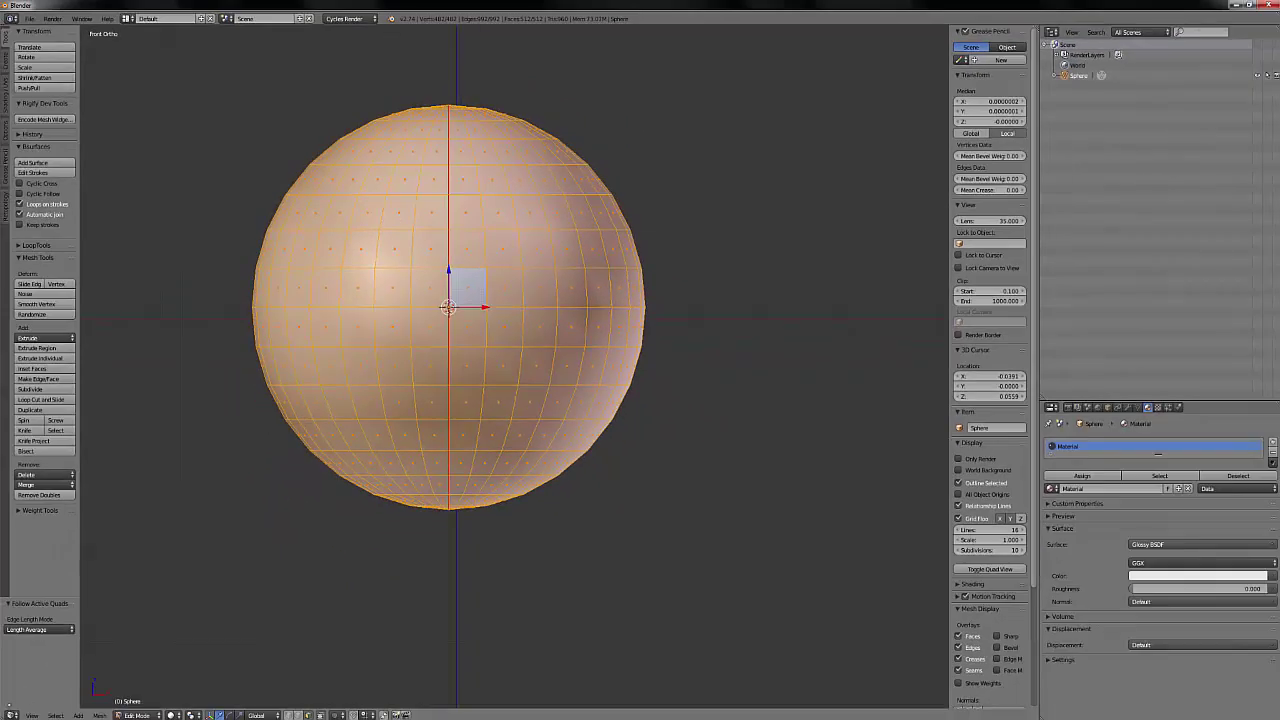
- Create a blank 1024 × 512 px image named BAKER-TEST in the UV/Image Editor
left_click(11, 715)
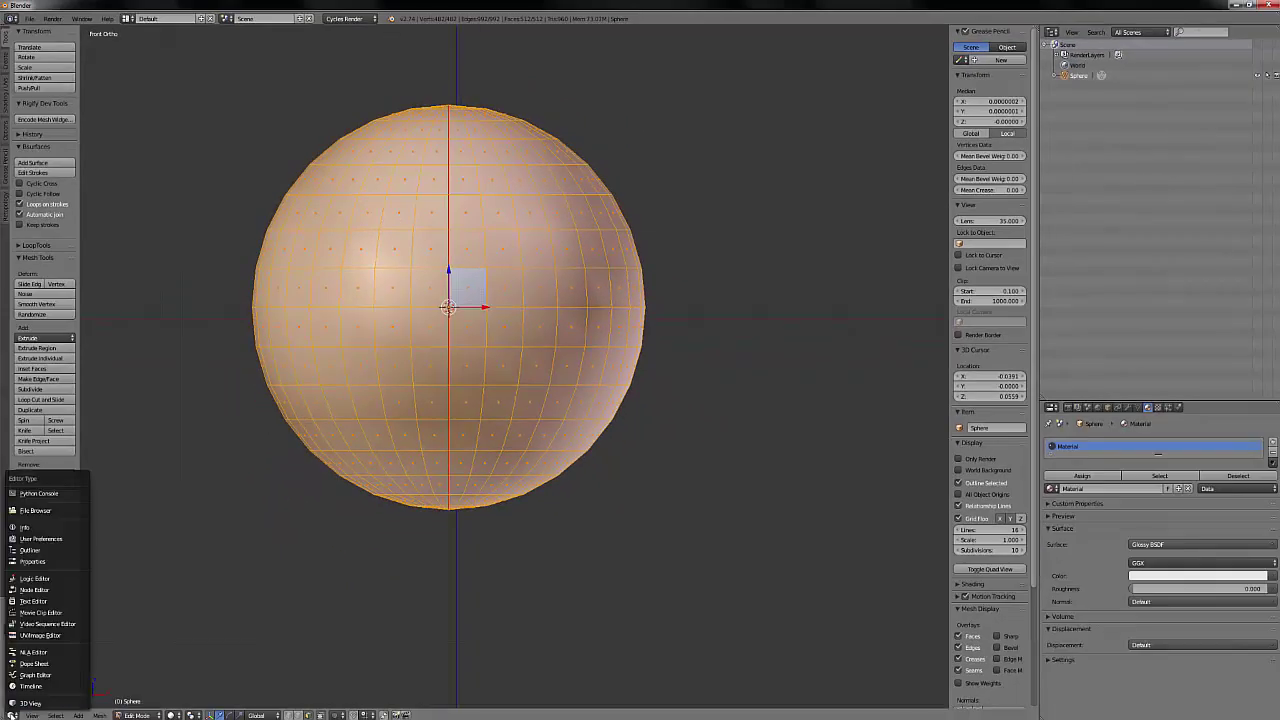
left_click(48, 632)
scroll(414, 514, "down", 7)
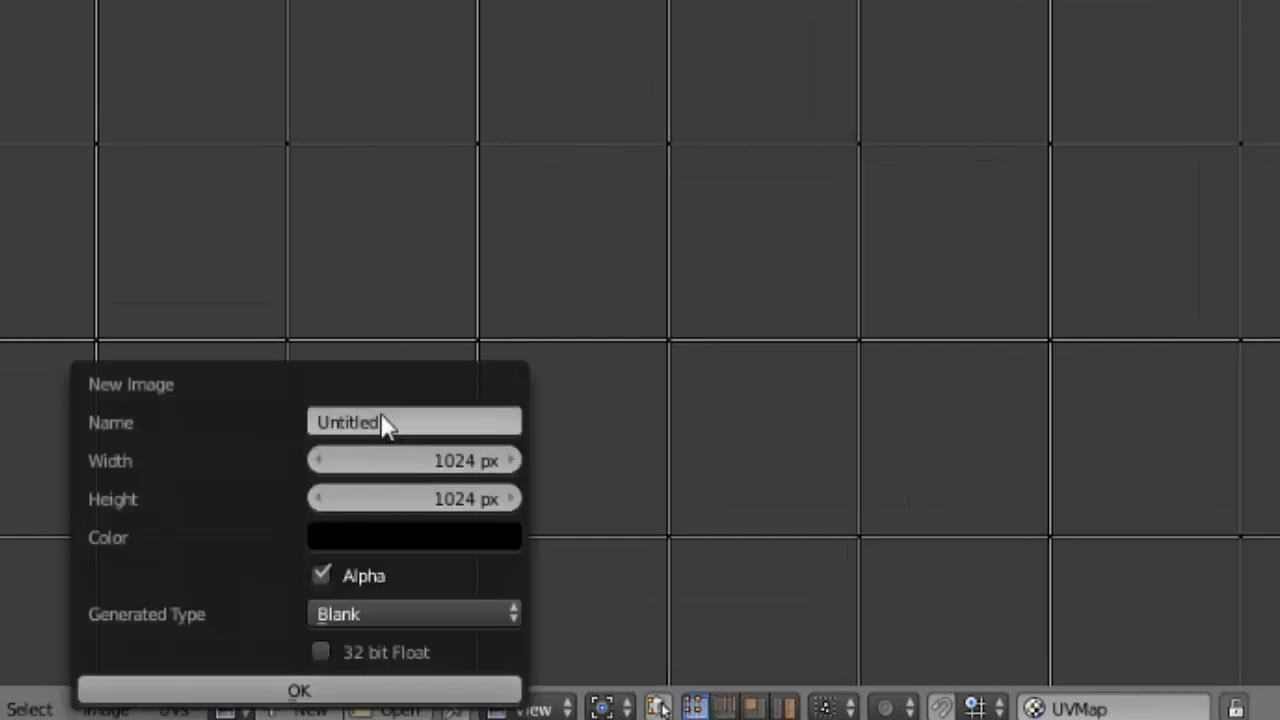
left_click(421, 498)
type("512")
key("Return")
left_click(367, 425)
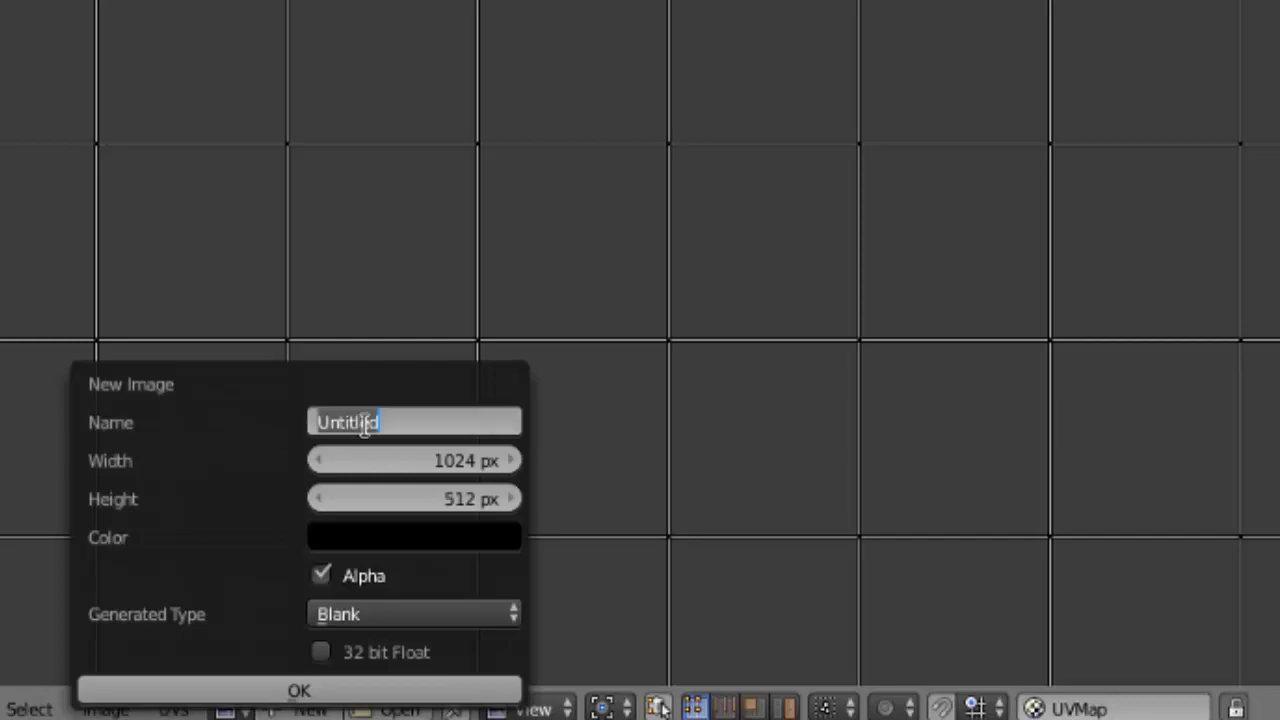
type("BAKER-TEST")
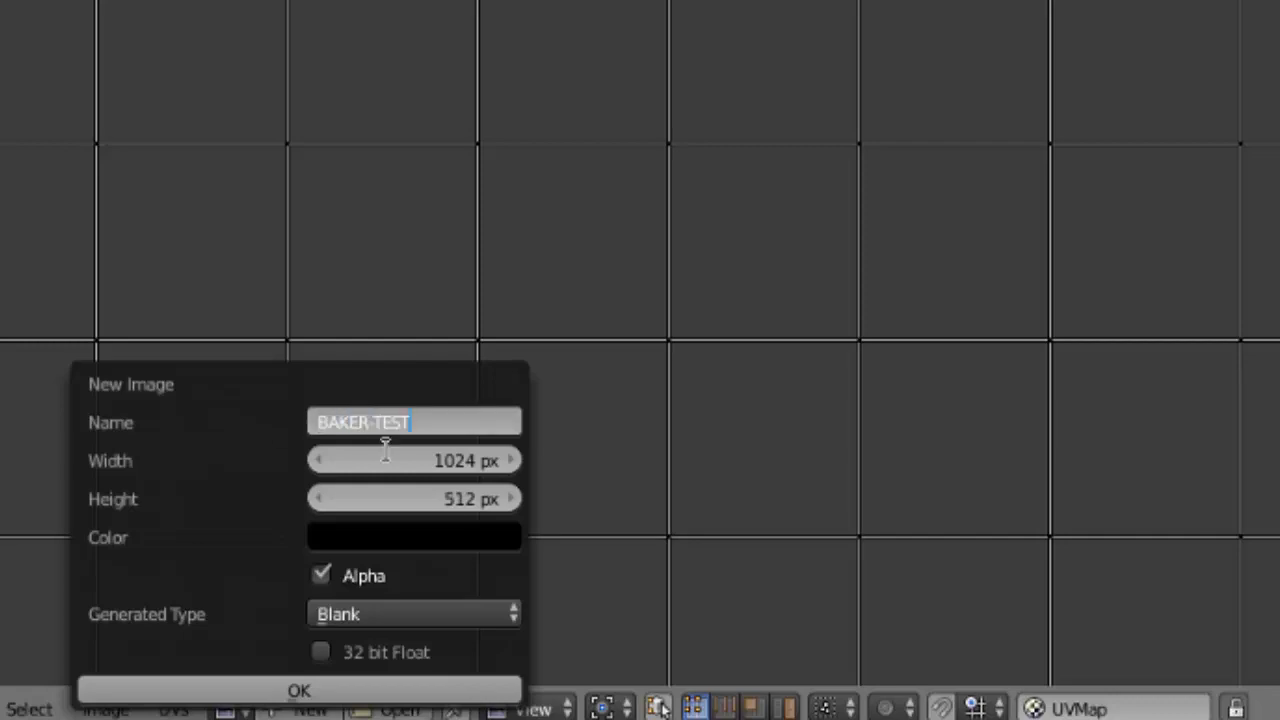
left_click(288, 690)
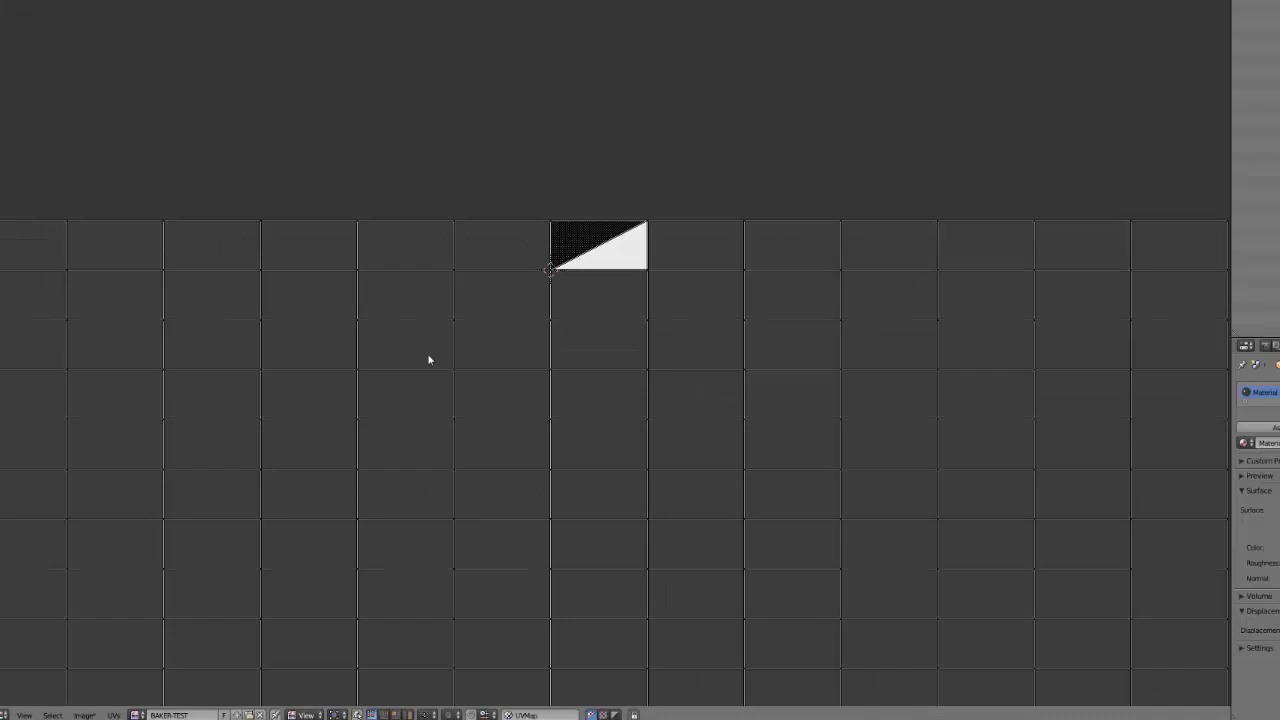
- Scale the sphere's UV layout down and move it over the right part of the BAKER-TEST image
scroll(369, 420, "down", 8)
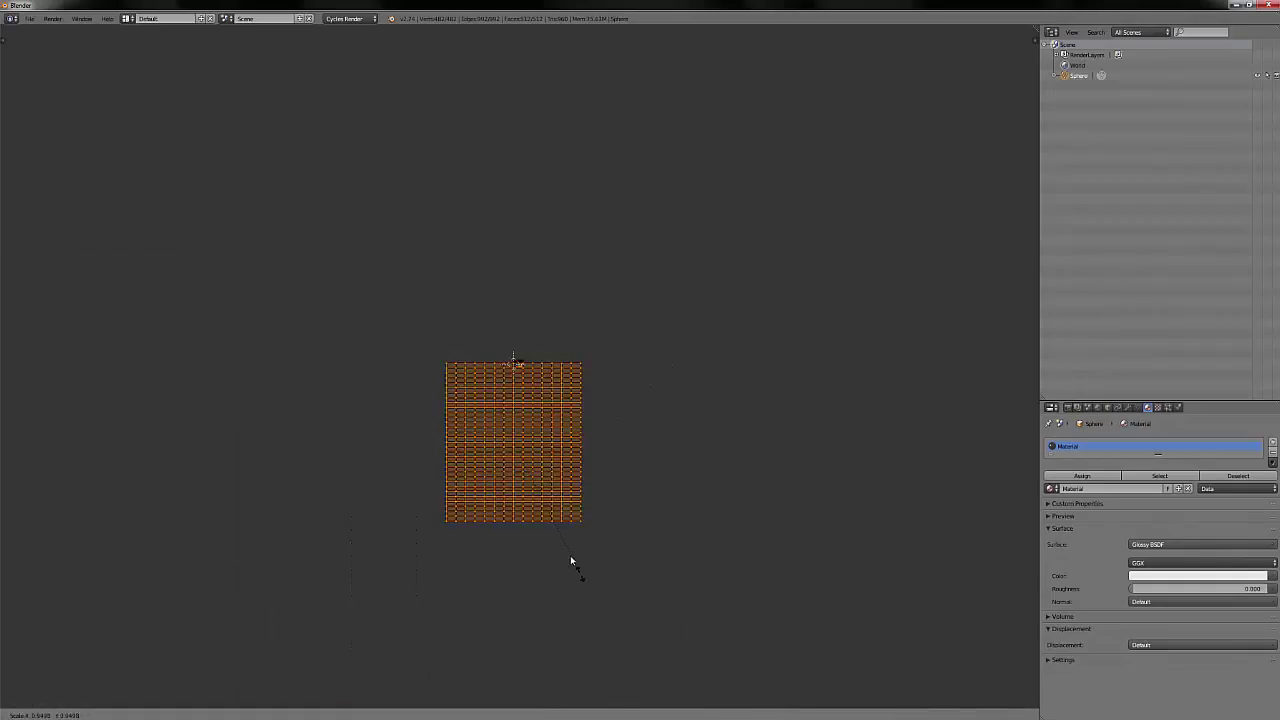
left_click(525, 463)
key("g")
left_click(534, 385)
scroll(535, 389, "up", 10)
key("s")
left_click(599, 307)
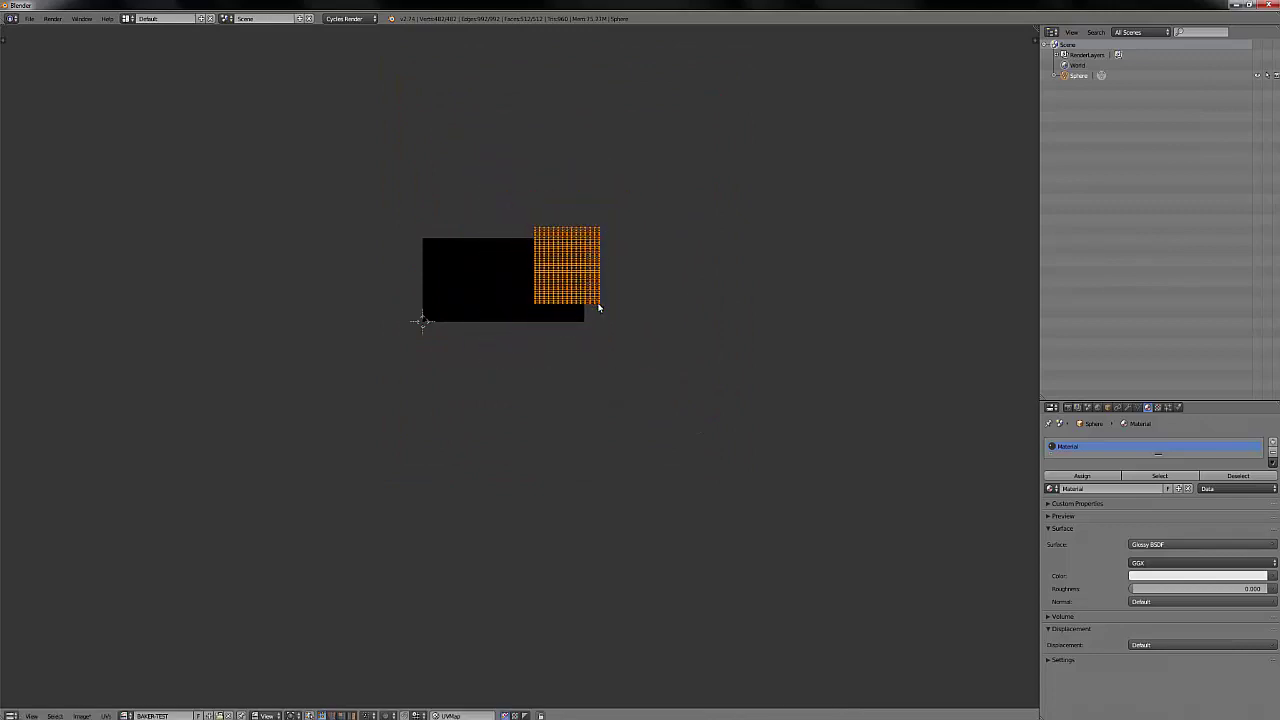
- Fit the UV layout to the full area of the BAKER-TEST image, aligned from its upper-right corner, and return to the 3D view
middle_click_drag(599, 307, 580, 423)
scroll(580, 425, "up", 7)
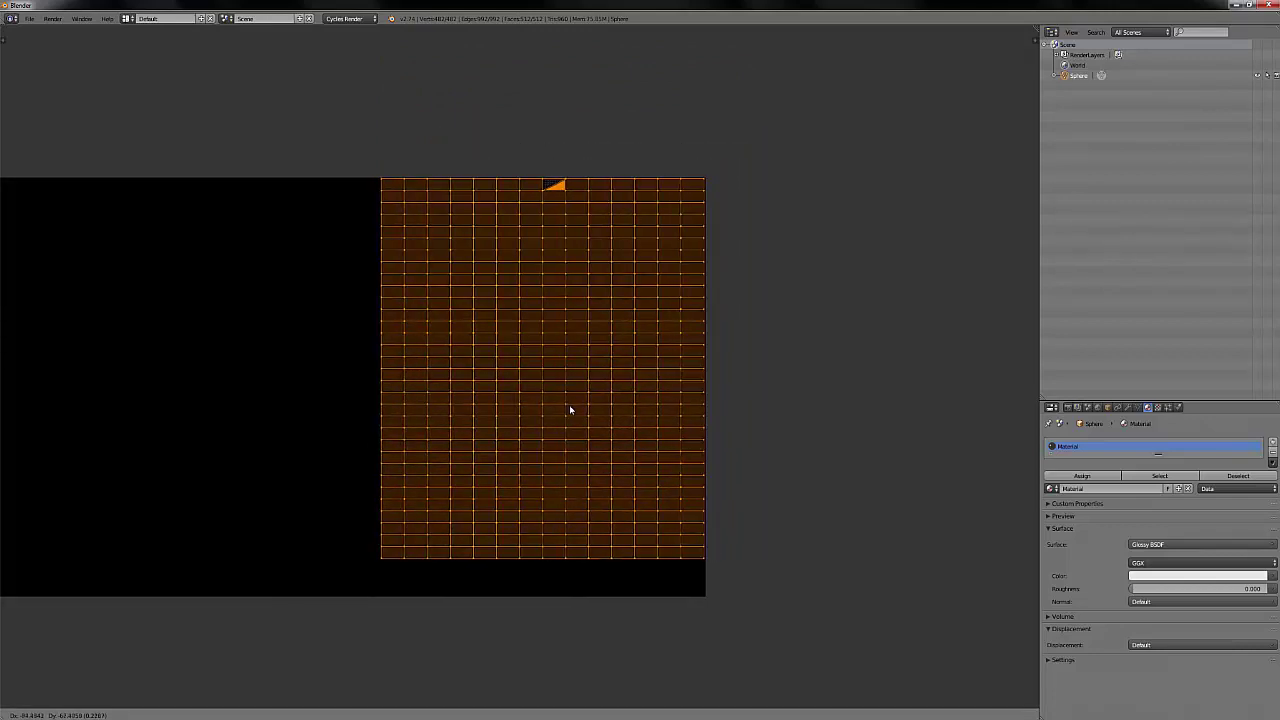
left_click(571, 408)
middle_click_drag(685, 264, 558, 376)
scroll(572, 337, "up", 3)
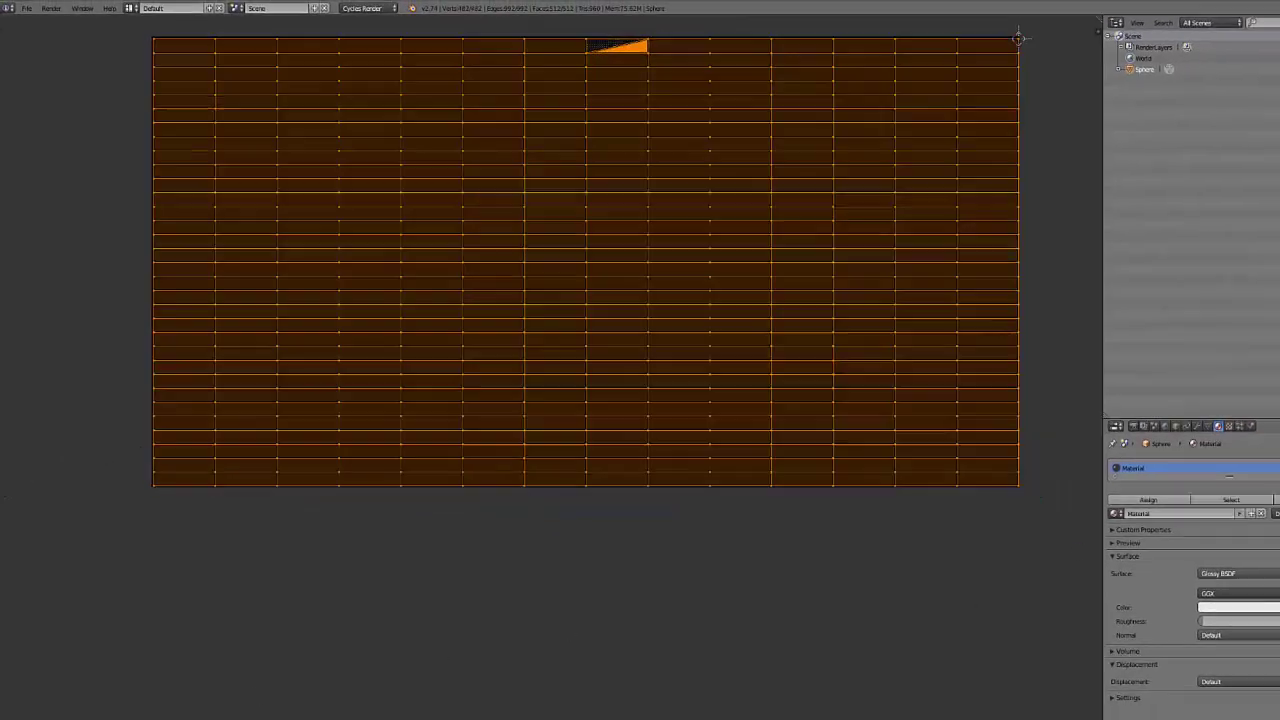
left_click(13, 713)
left_click(28, 706)
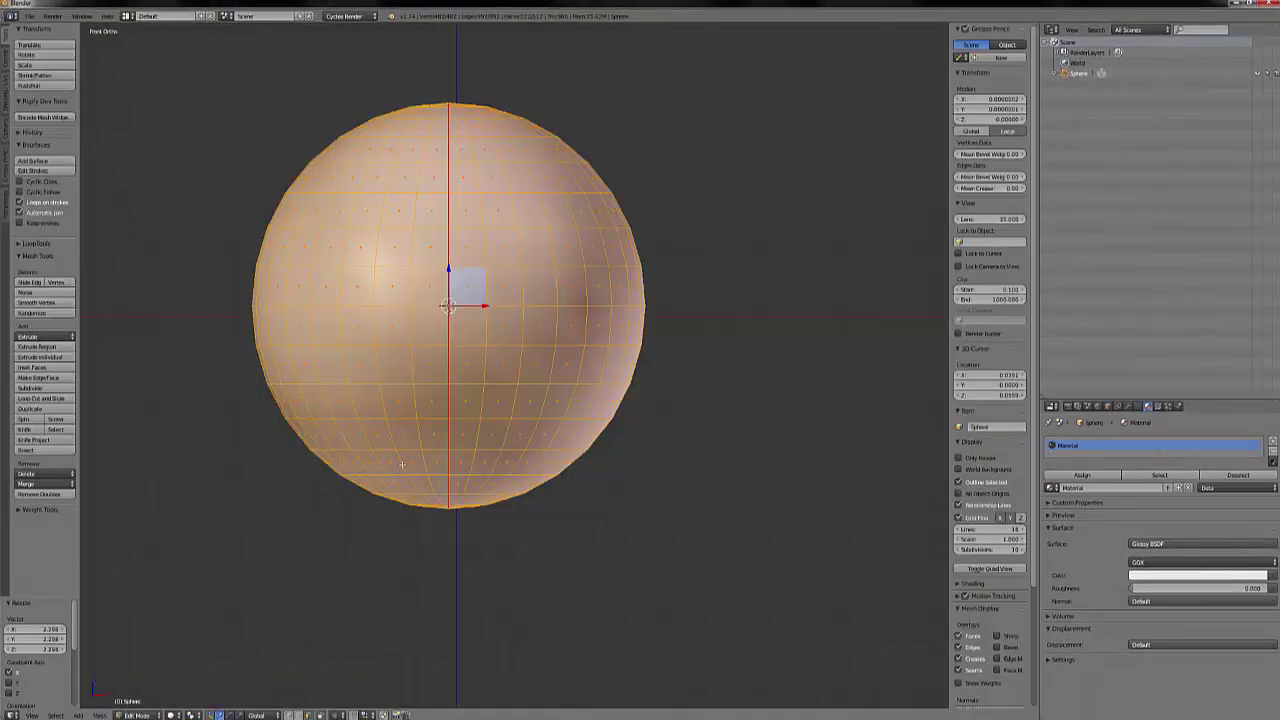
- Leave Edit Mode and show the sphere's material nodes in the Node Editor instead of the world nodes
key("Tab")
scroll(466, 424, "down", 2)
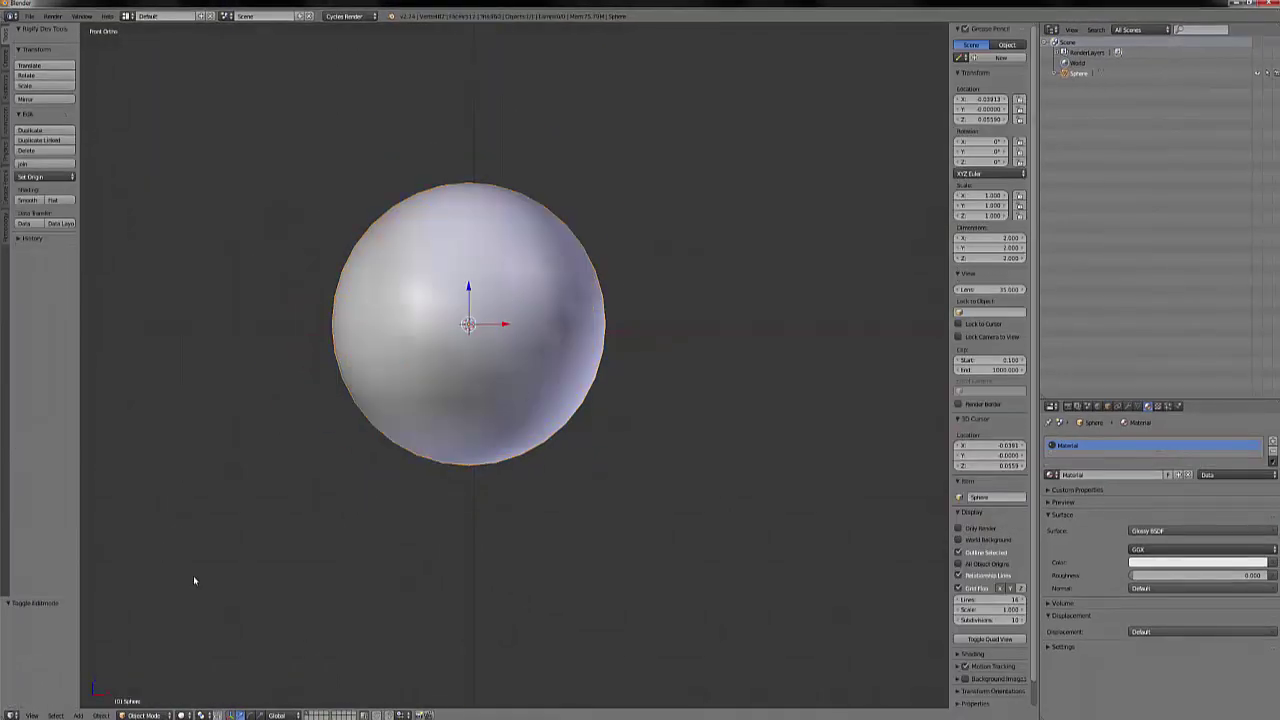
left_click(12, 715)
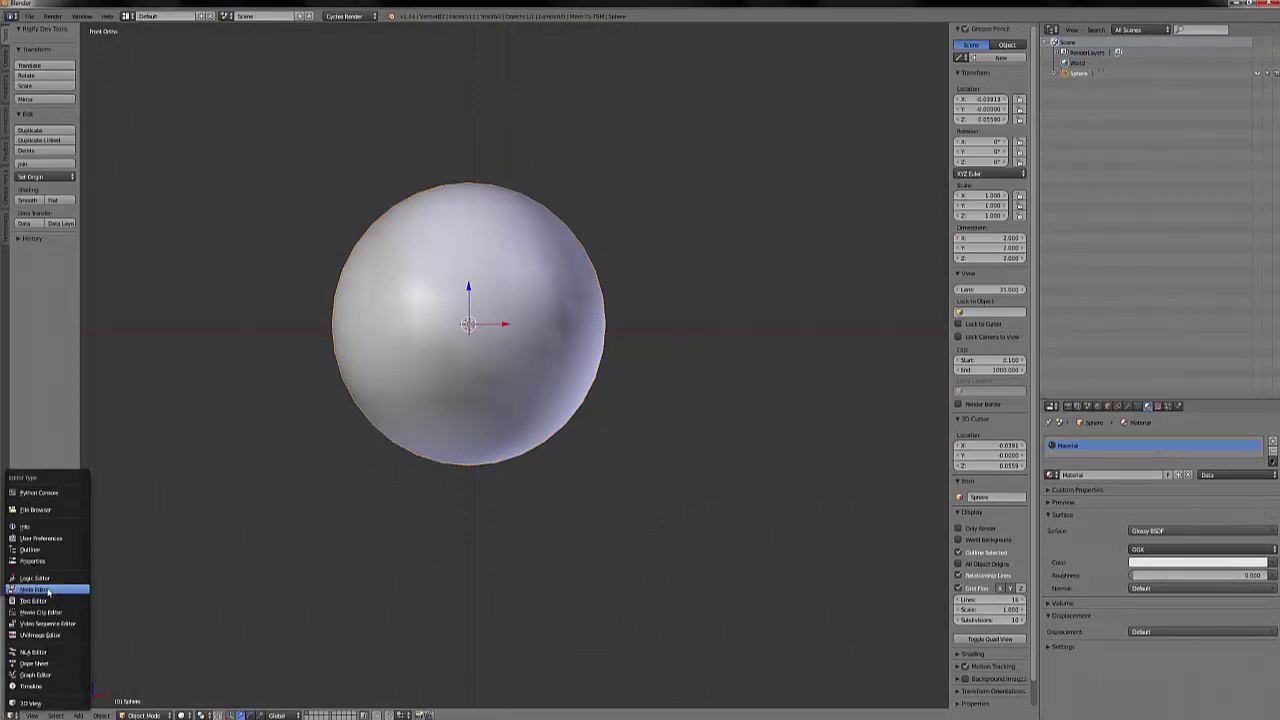
left_click(46, 590)
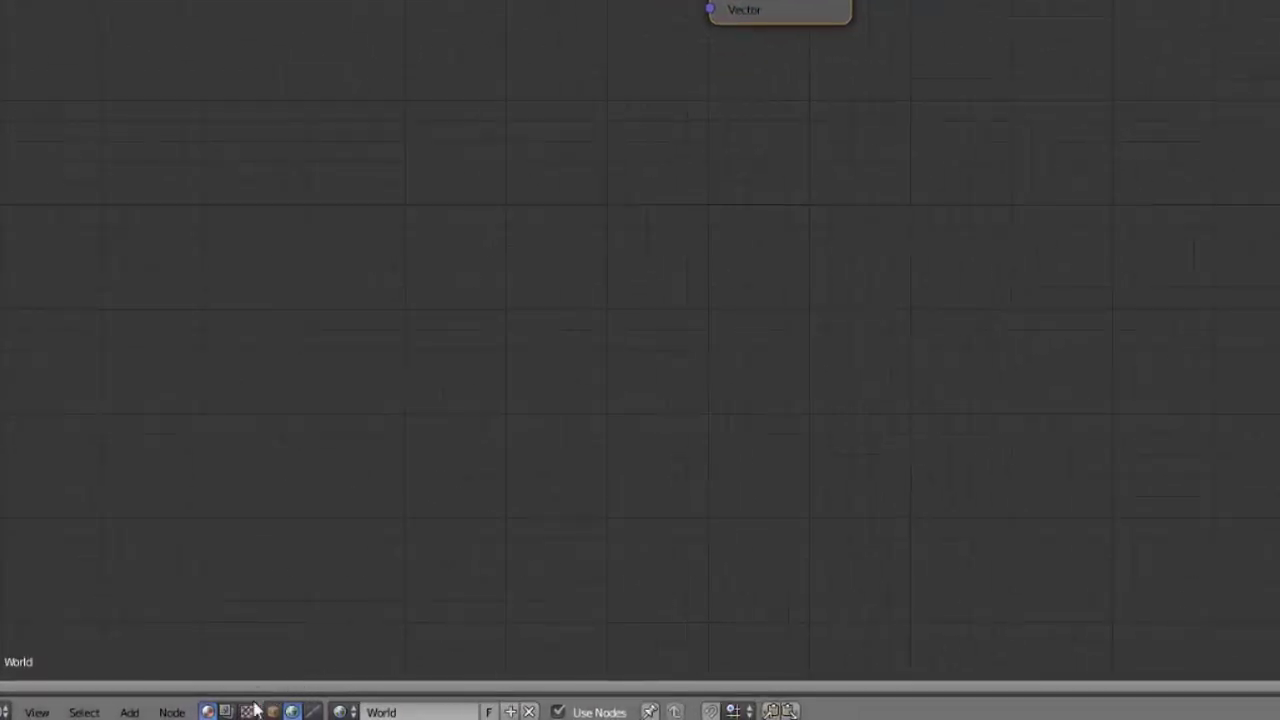
left_click(272, 711)
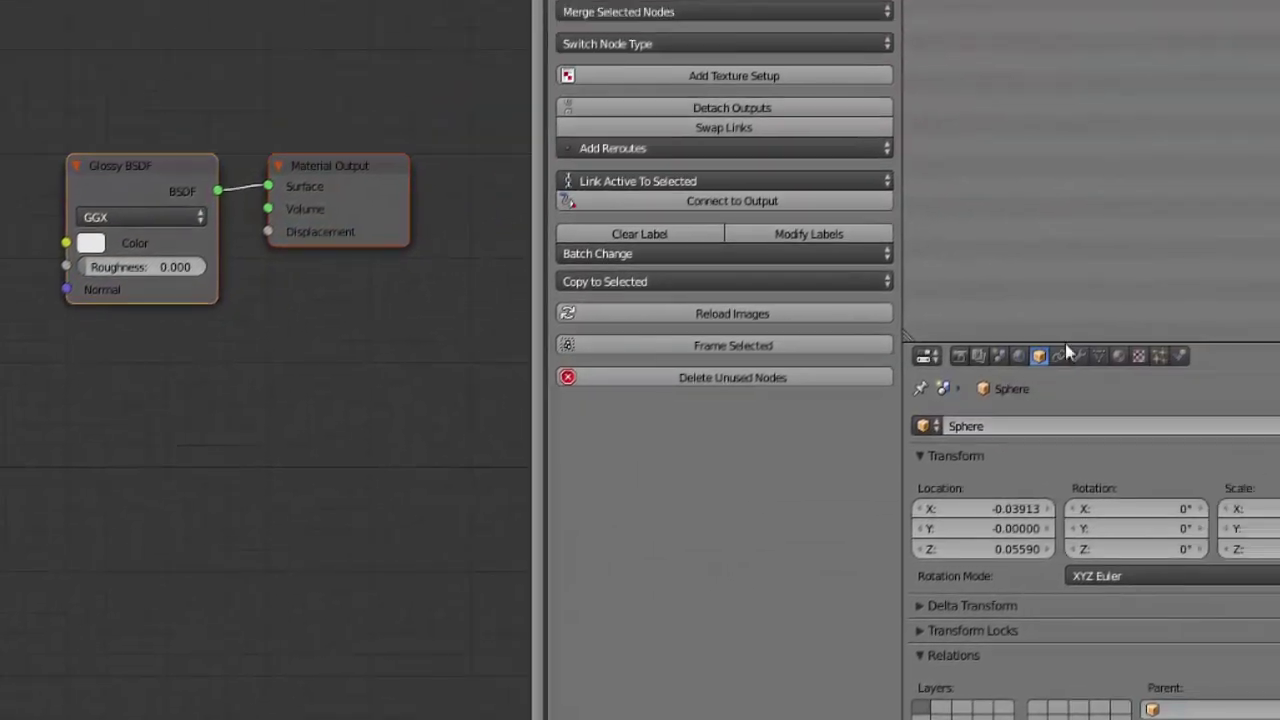
- Rename the sphere's material as BAKER
left_click(1117, 356)
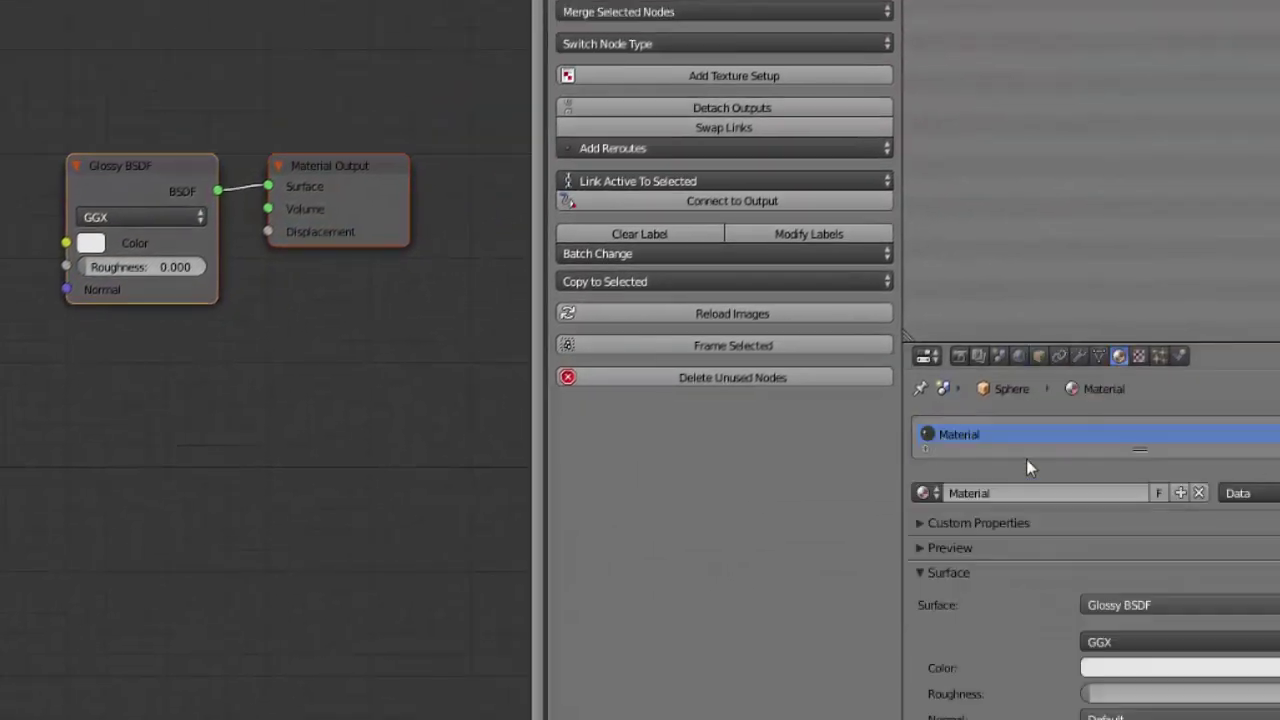
left_click(981, 497)
type("BAKER")
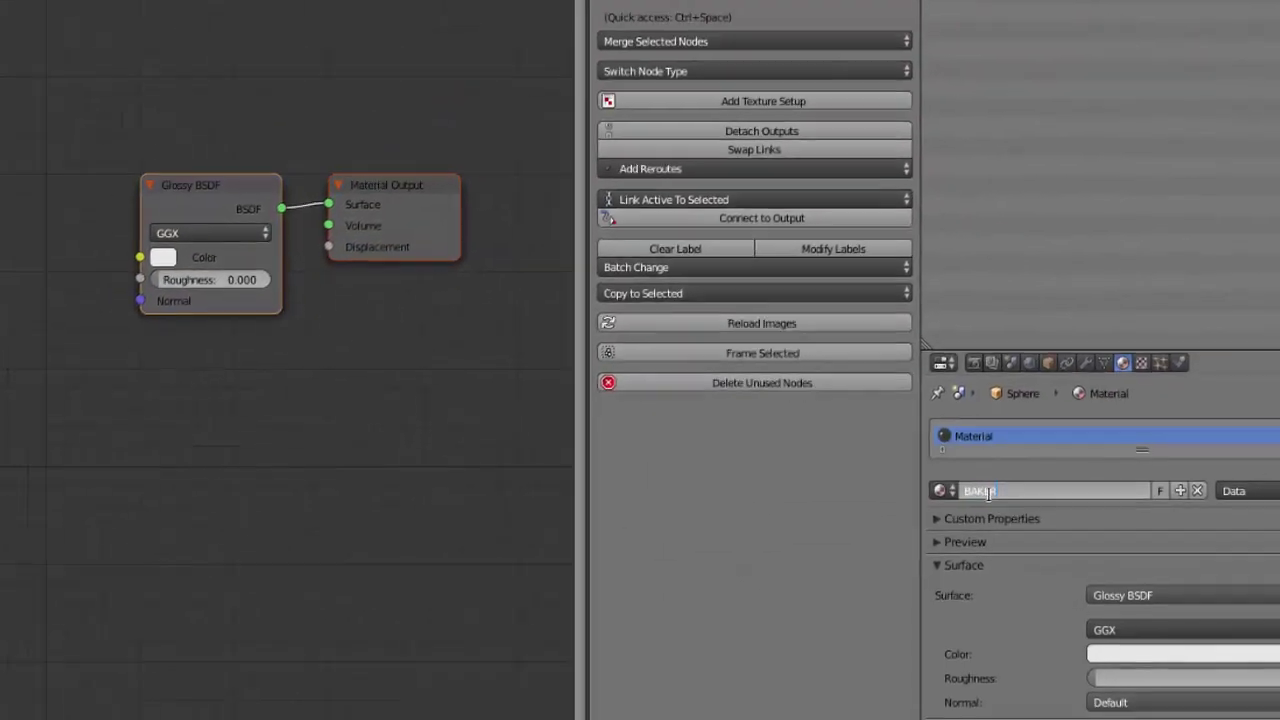
key("Return")
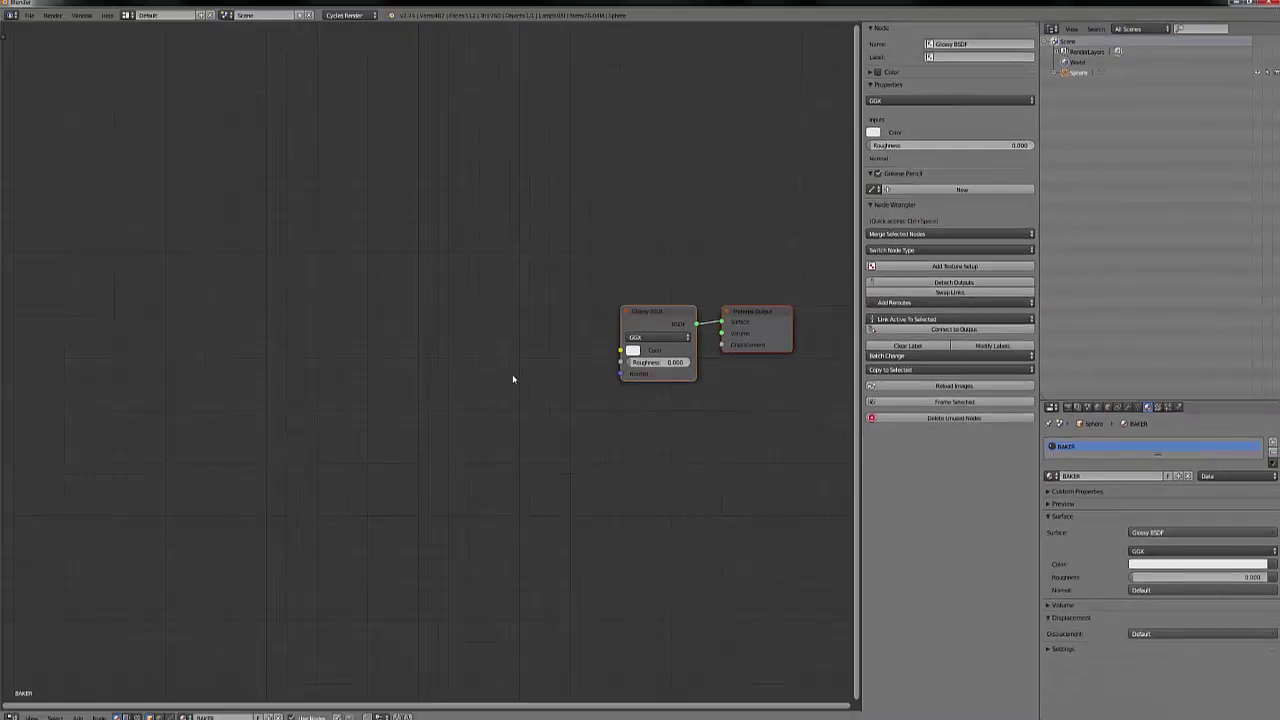
- Add an unconnected Image Texture node to the BAKER material and assign it the BAKER-TEST image
key("shift+a")
mouse_move(499, 349)
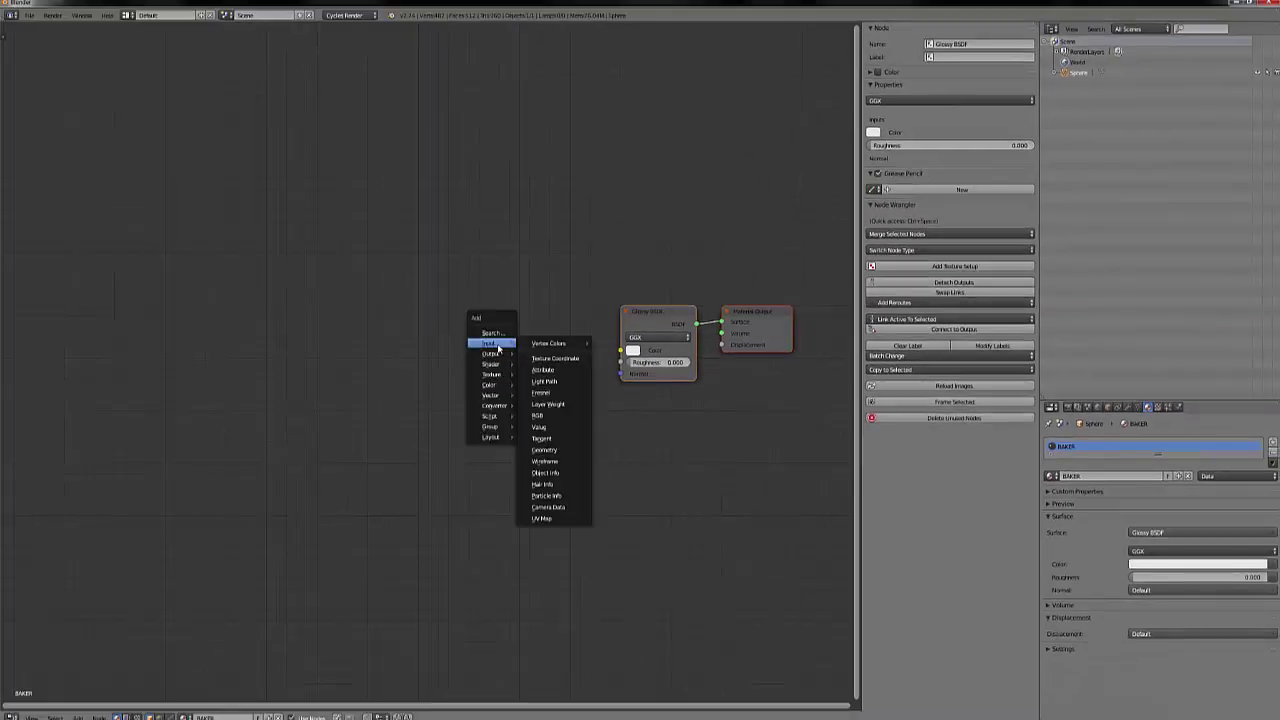
mouse_move(491, 374)
left_click(551, 371)
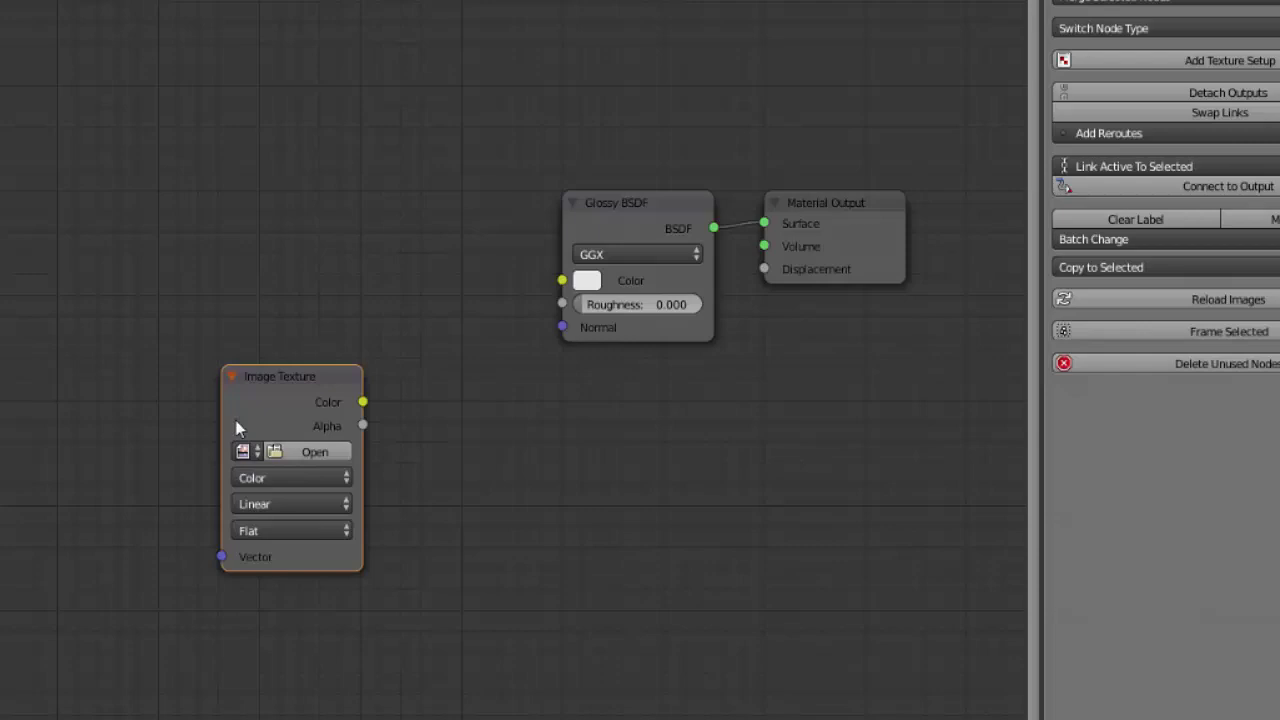
left_click(252, 451)
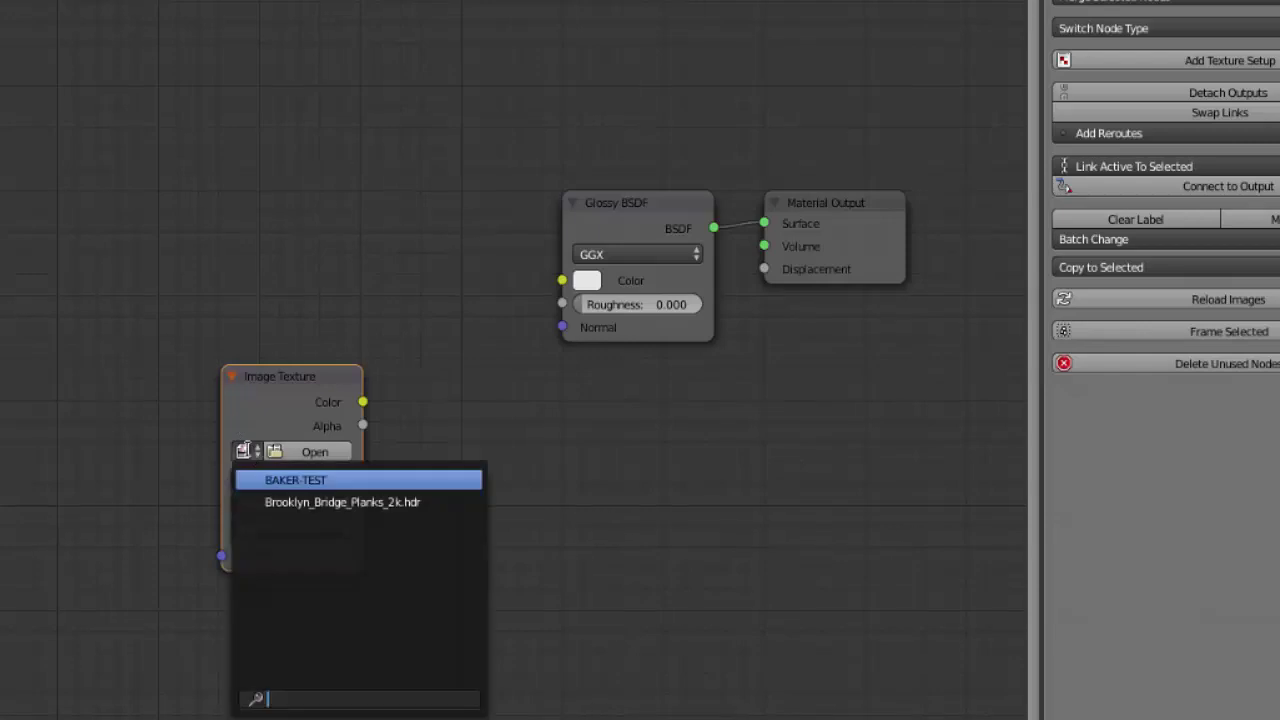
left_click(298, 481)
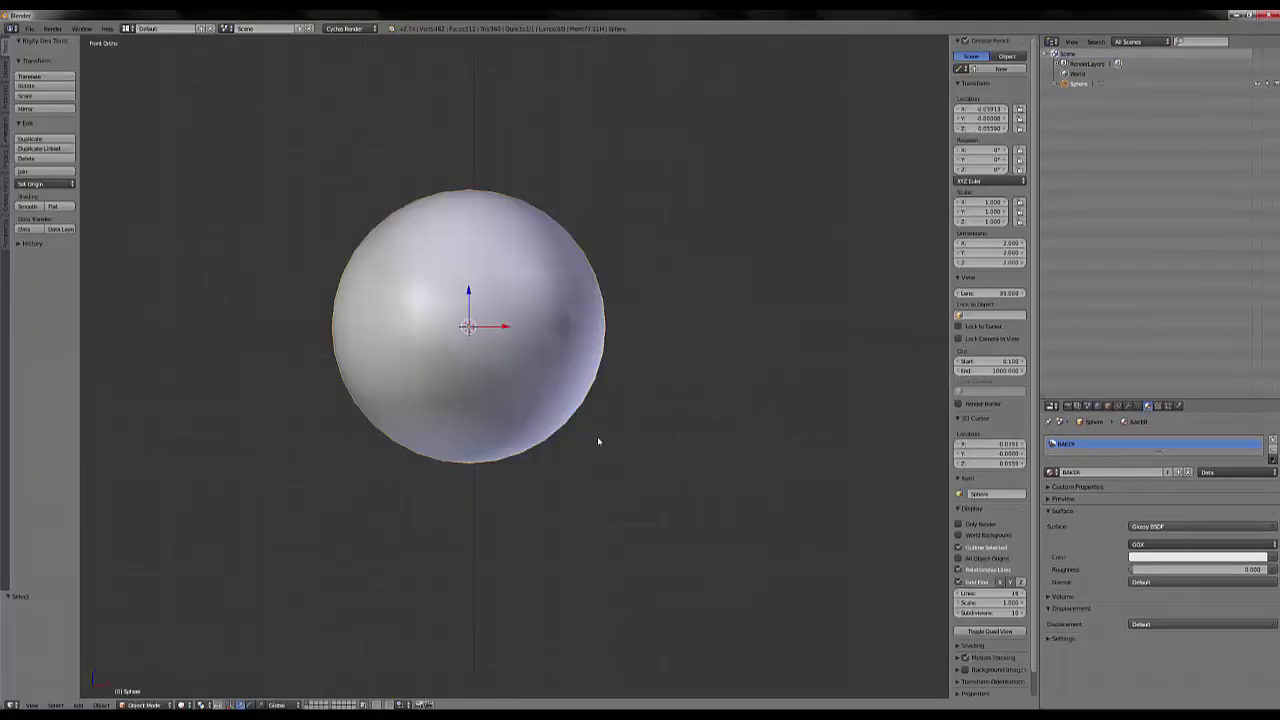
- Expand the Bake section of the render settings and set the bake margin to 0 px
left_click(1064, 406)
scroll(1082, 640, "down", 5)
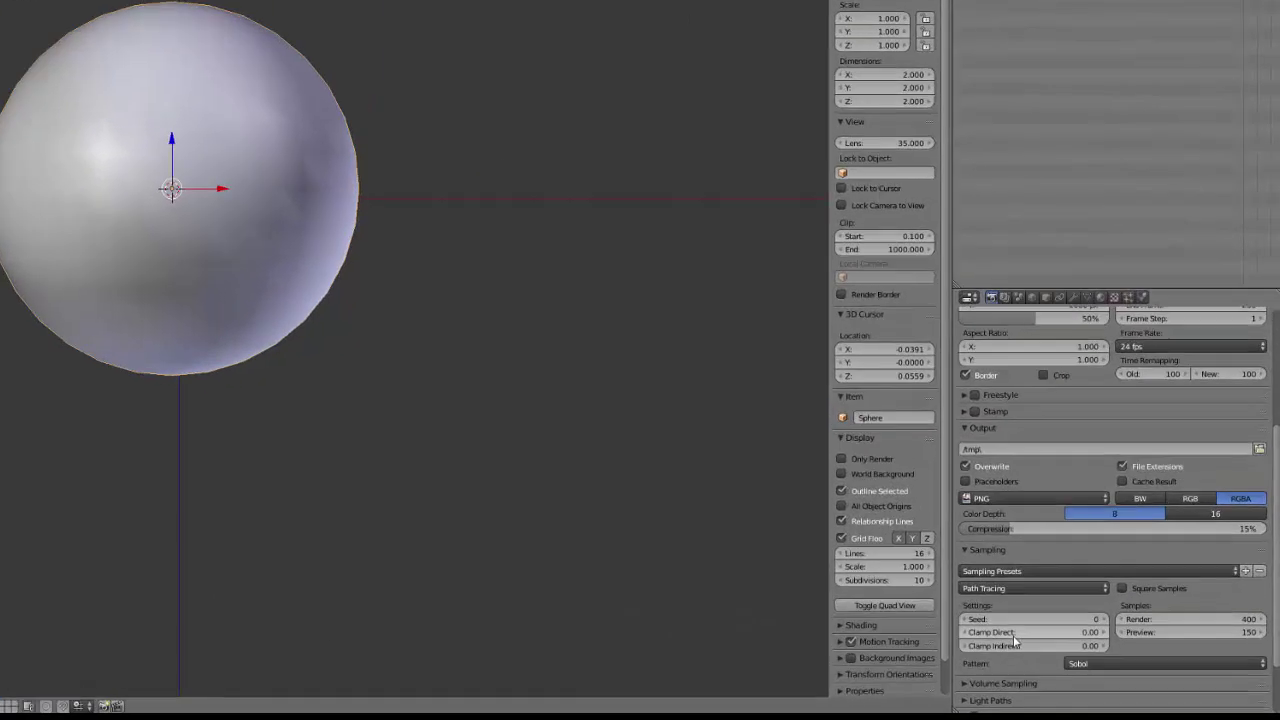
scroll(1013, 638, "down", 3)
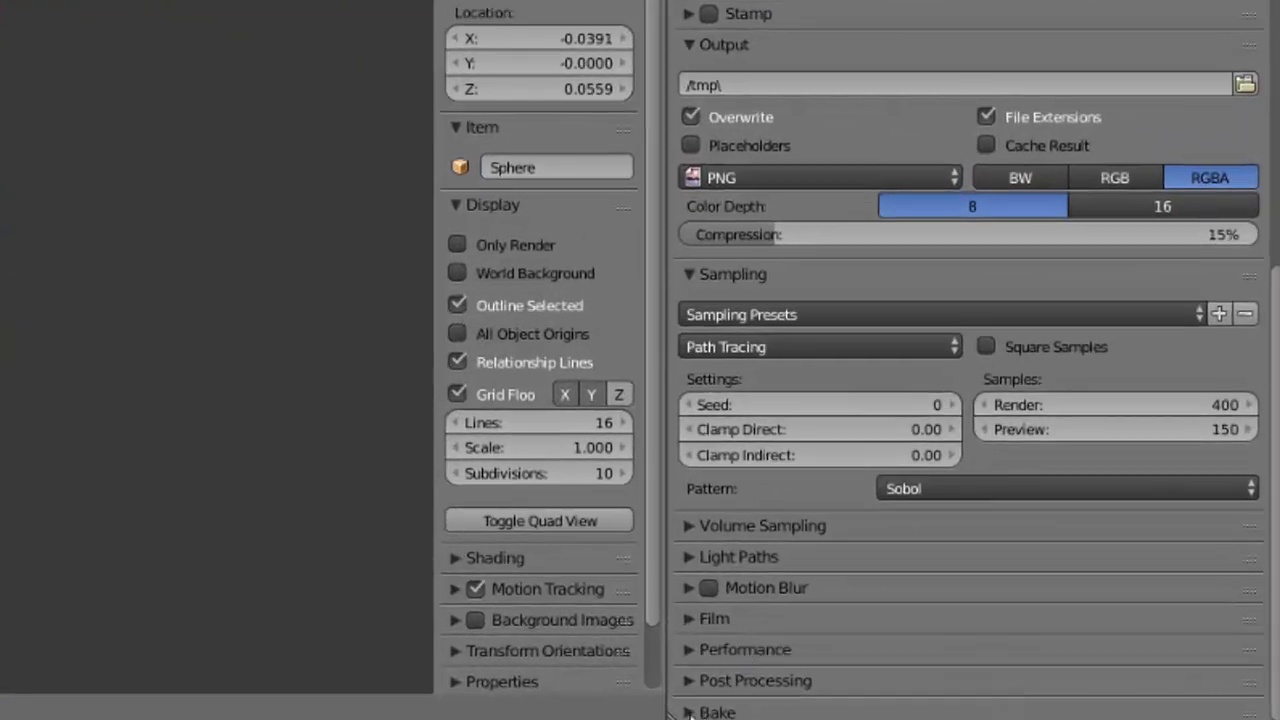
left_click(969, 708)
scroll(711, 651, "down", 4)
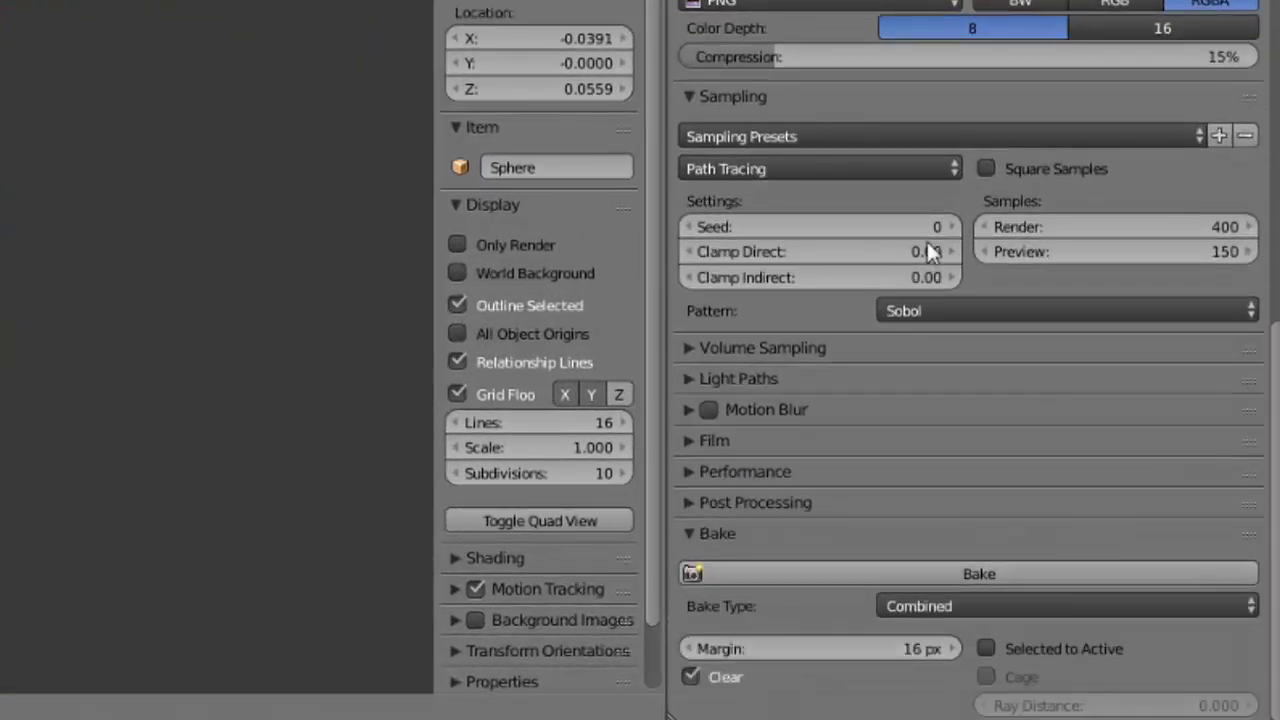
left_click(809, 645)
type("0")
key("Return")
- Set the render samples to 100 and bake the sphere with the Combined bake type
left_click(1072, 224)
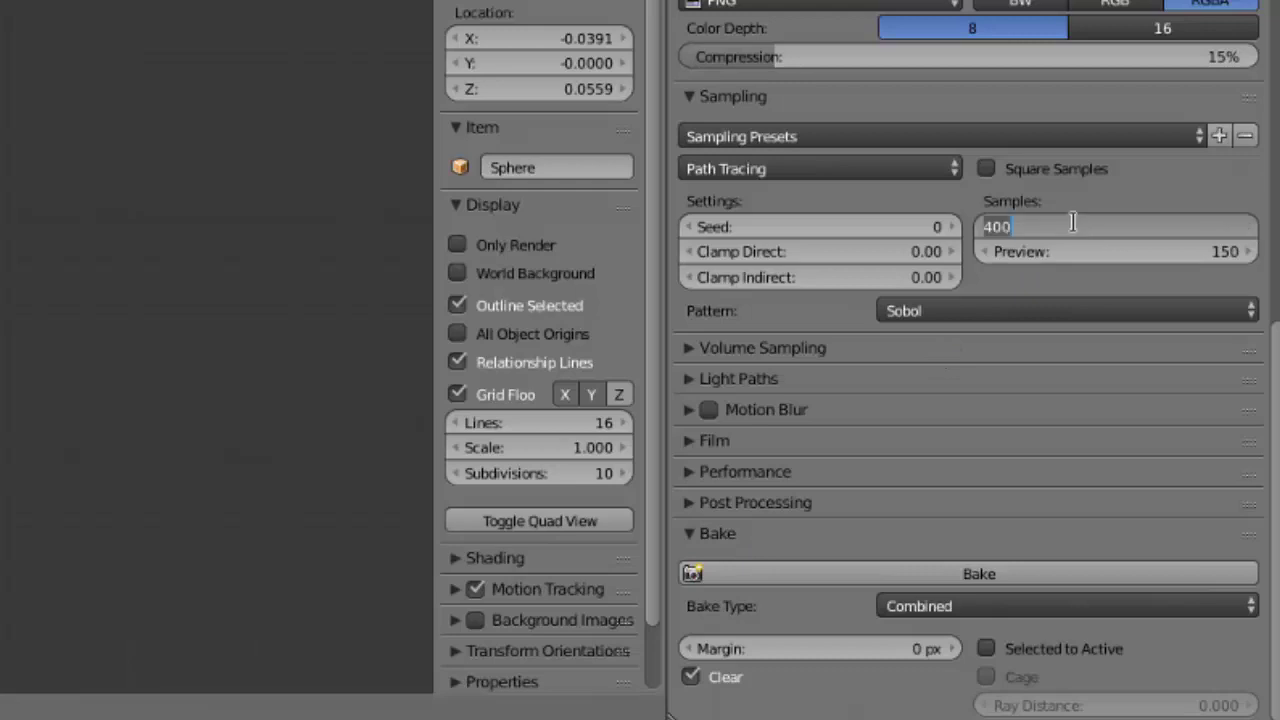
type("100")
key("Return")
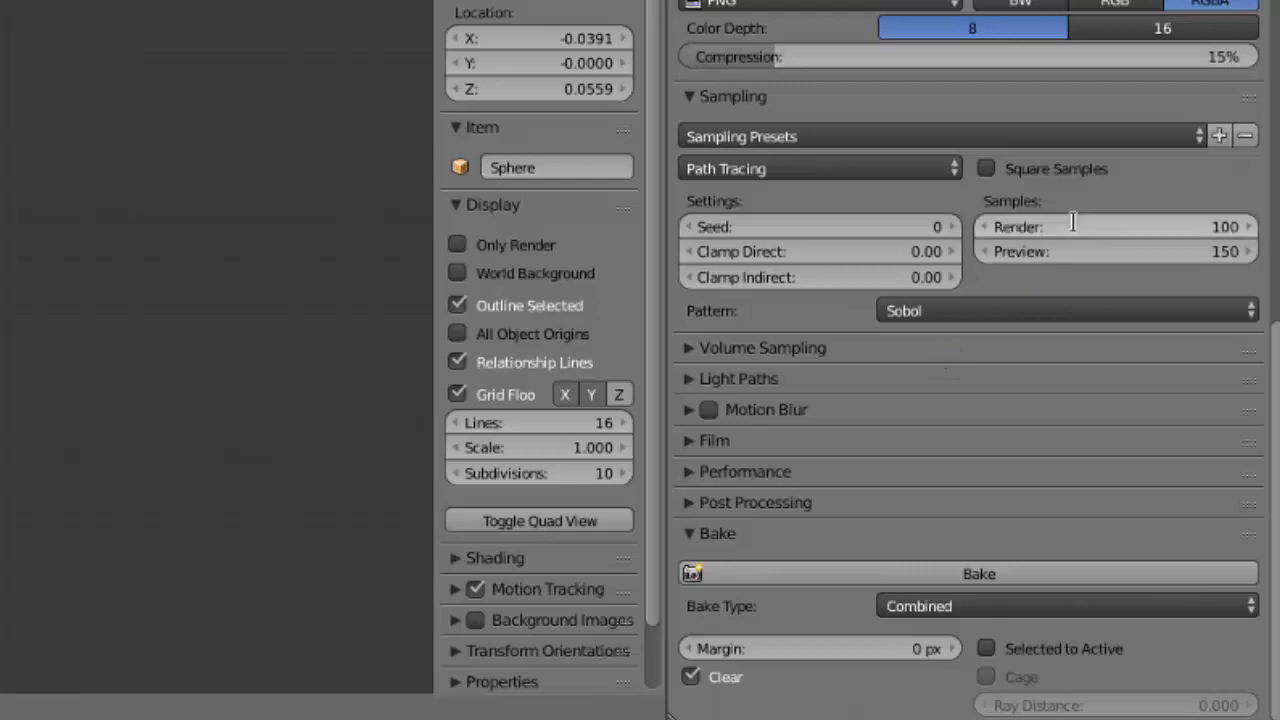
left_click(925, 573)
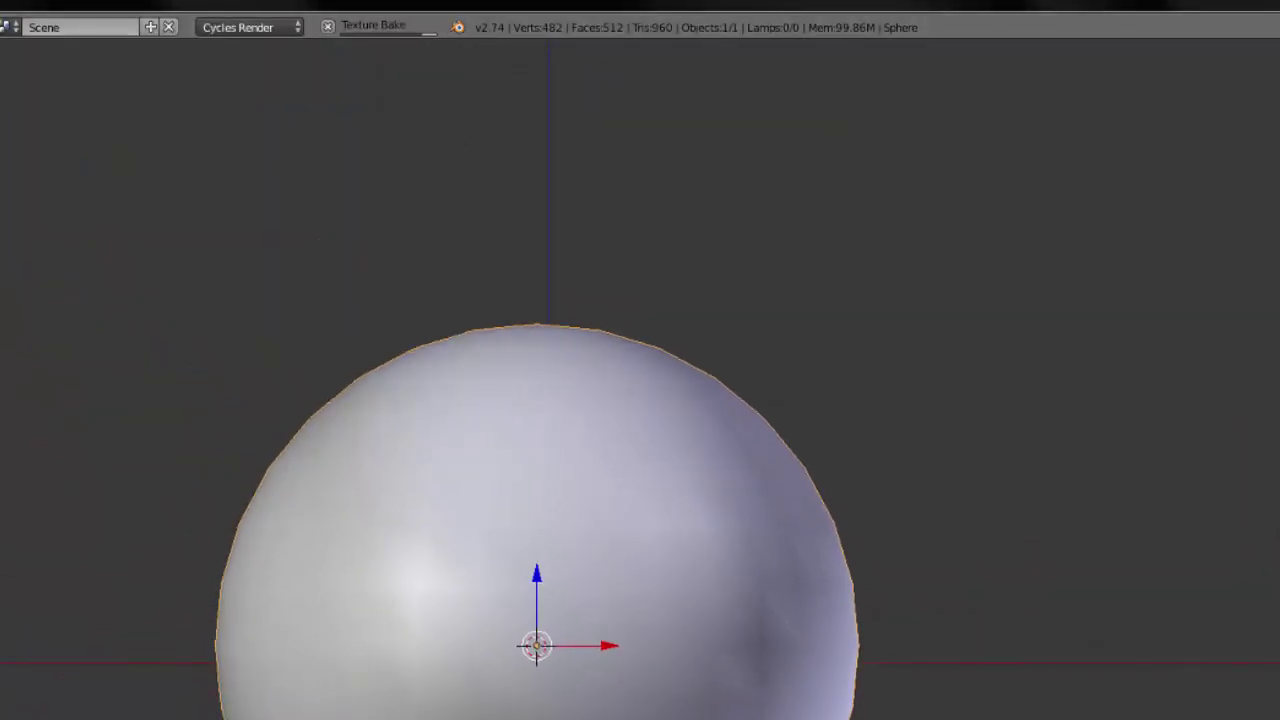
- Open the UV/Image Editor and examine the orientation of the baked BAKER-TEST image
left_click(11, 715)
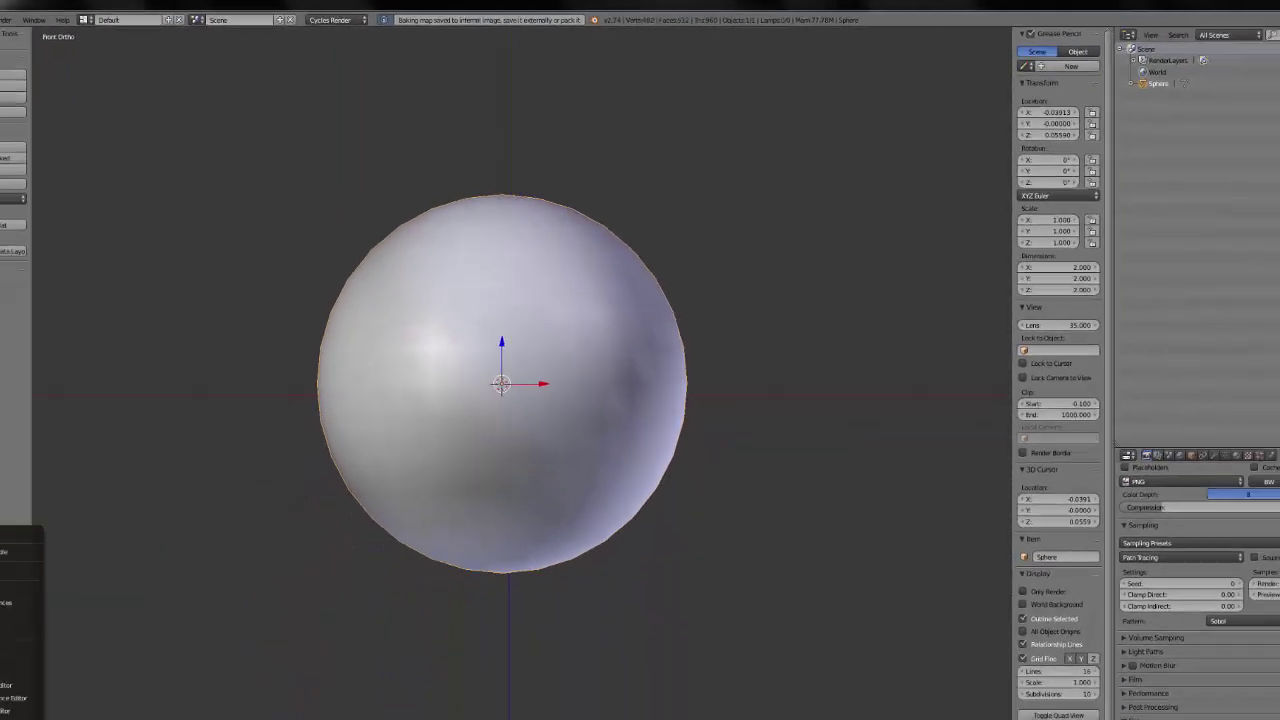
left_click(48, 635)
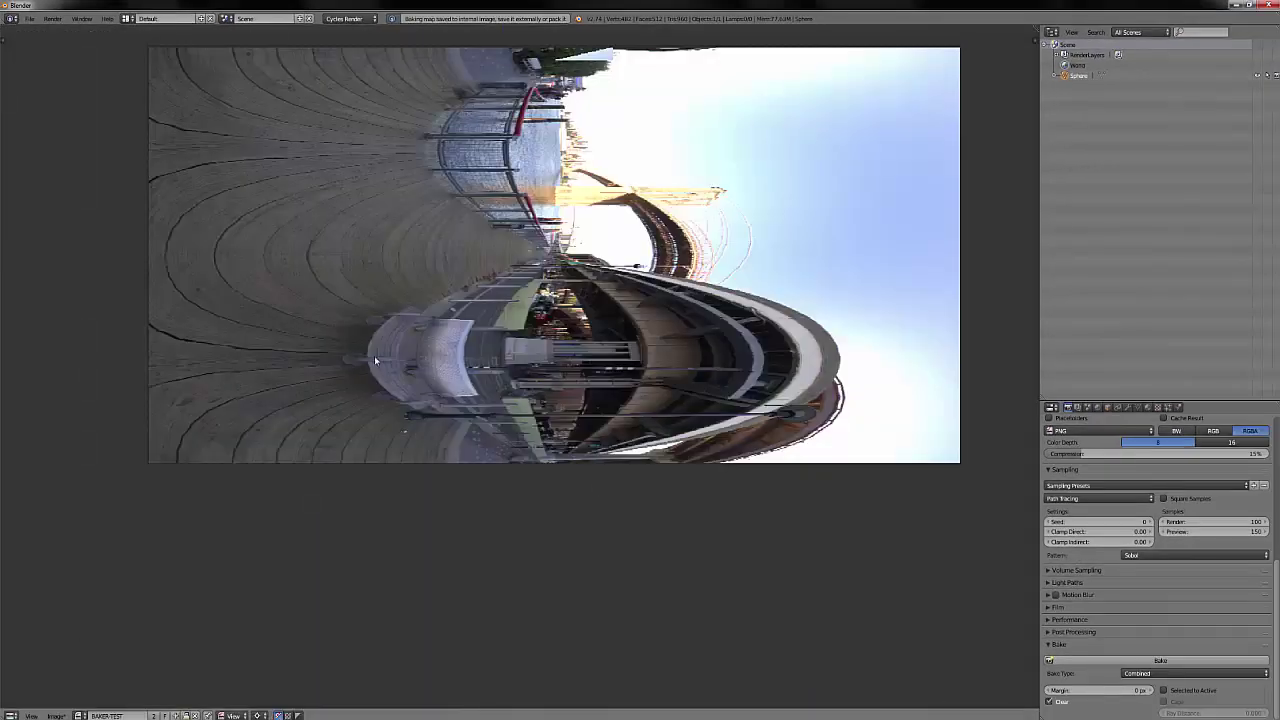
middle_click_drag(422, 343, 399, 490)
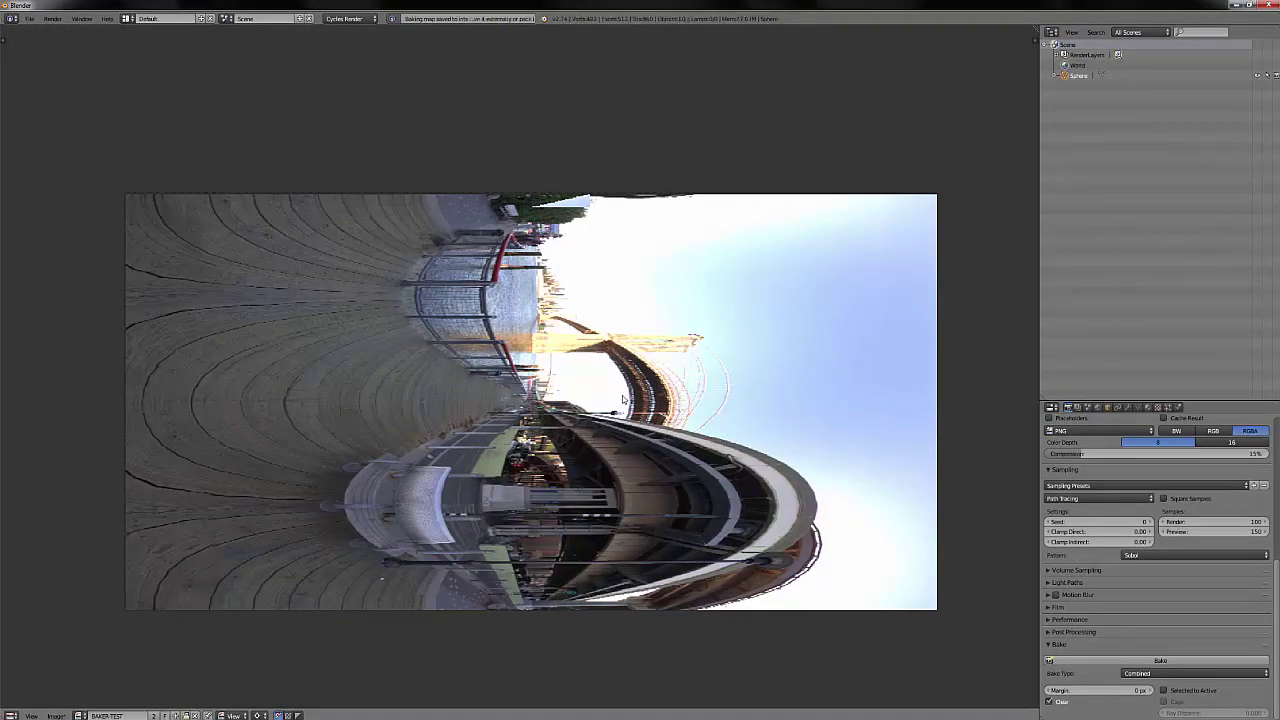
scroll(628, 400, "up", 2)
scroll(630, 405, "down", 3)
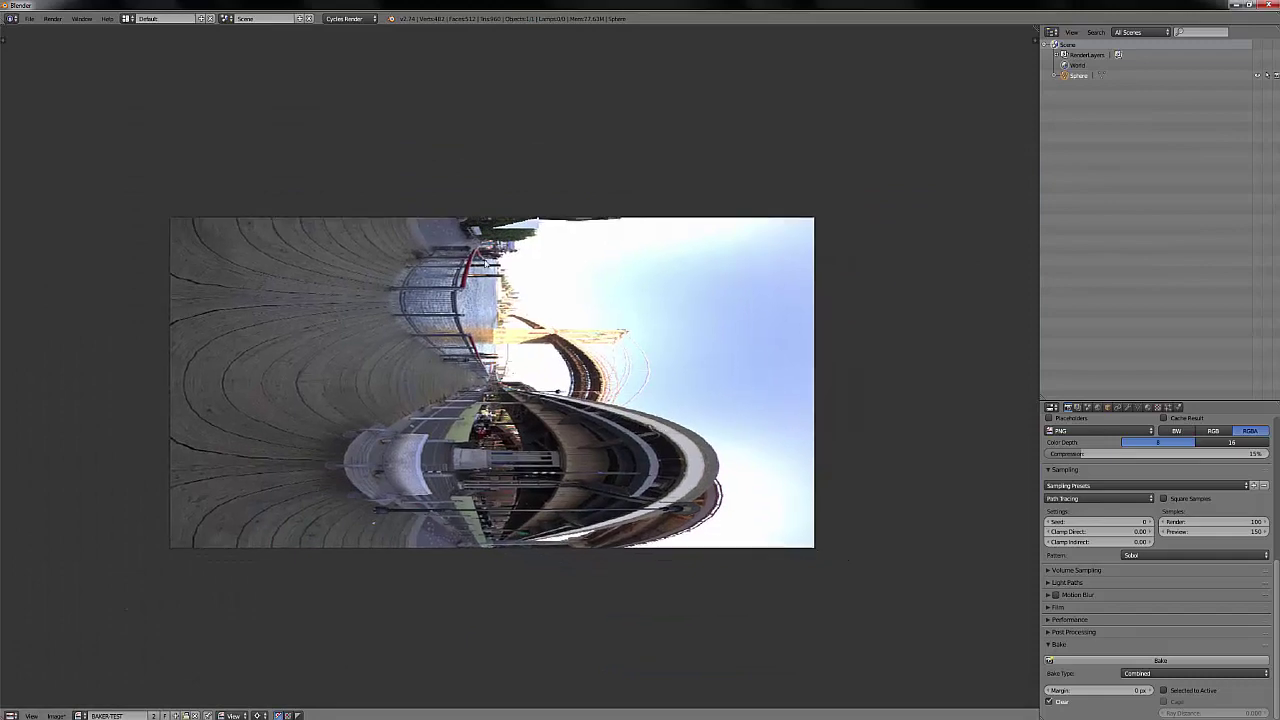
scroll(448, 462, "up", 2)
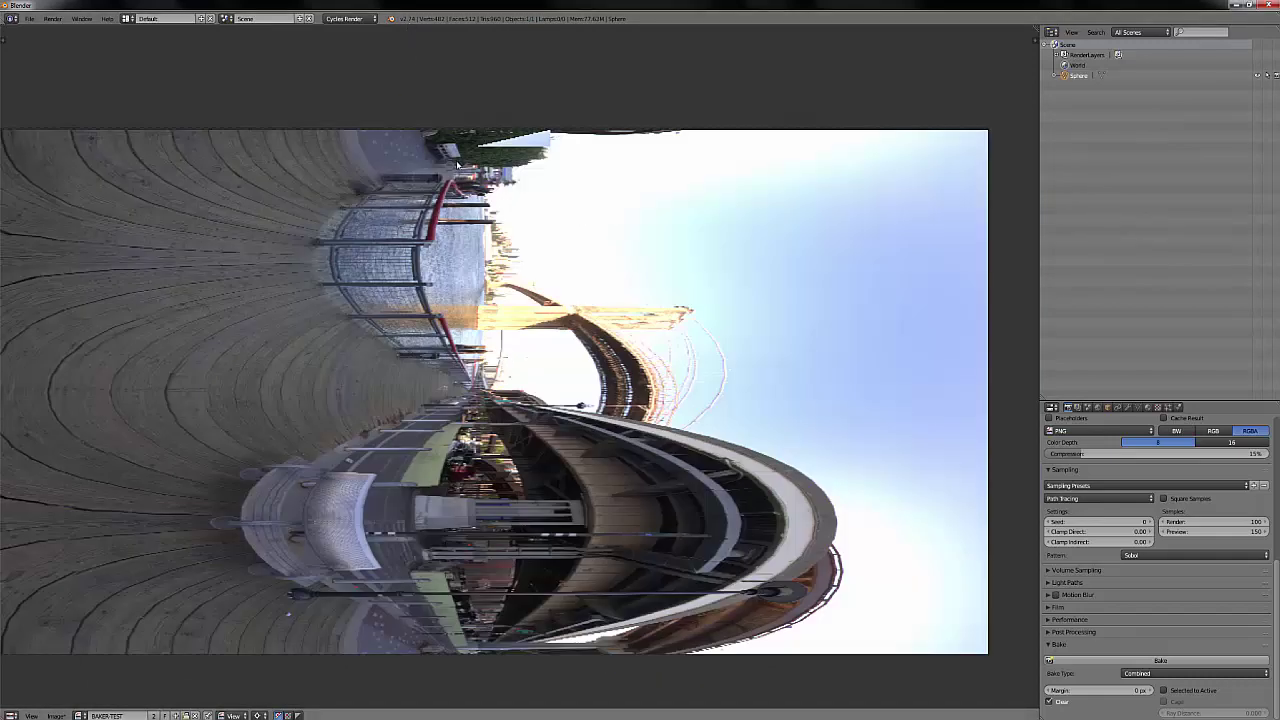
scroll(457, 163, "down", 1)
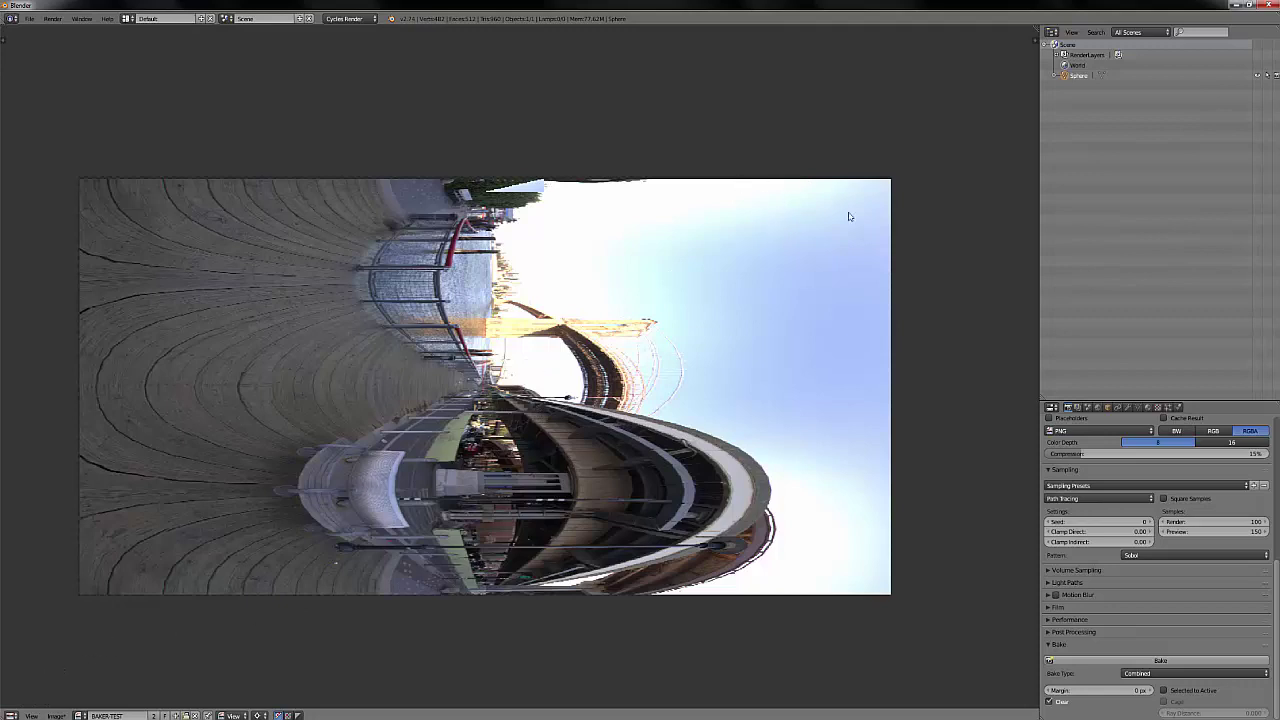
- Put the sphere in Edit Mode in the 3D view and reopen its UV layout in the UV/Image Editor
left_click(11, 715)
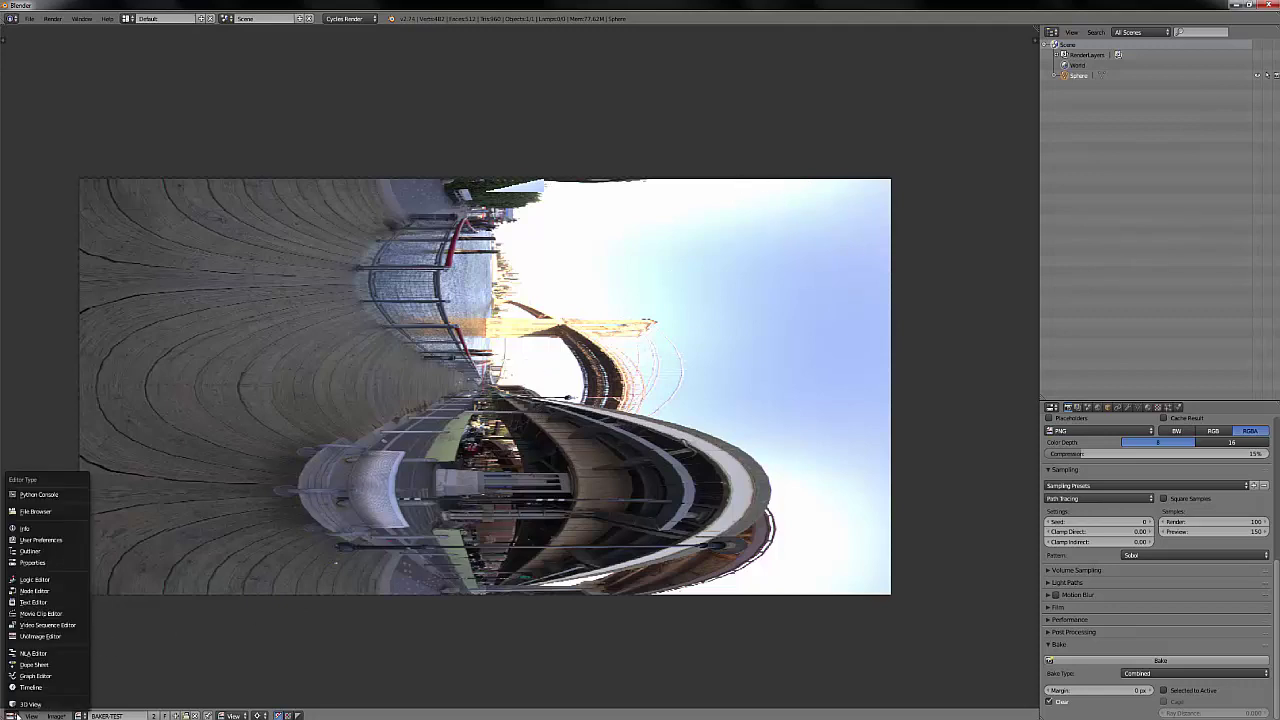
left_click(30, 704)
key("Tab")
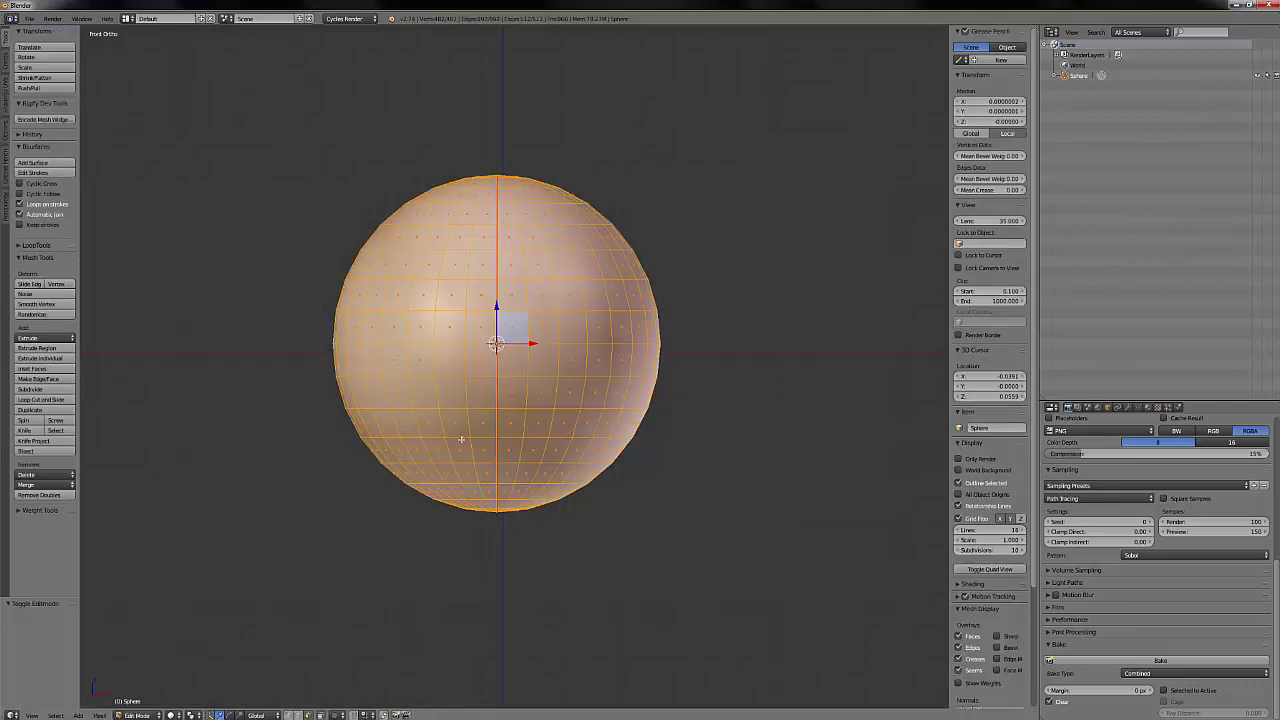
left_click(13, 712)
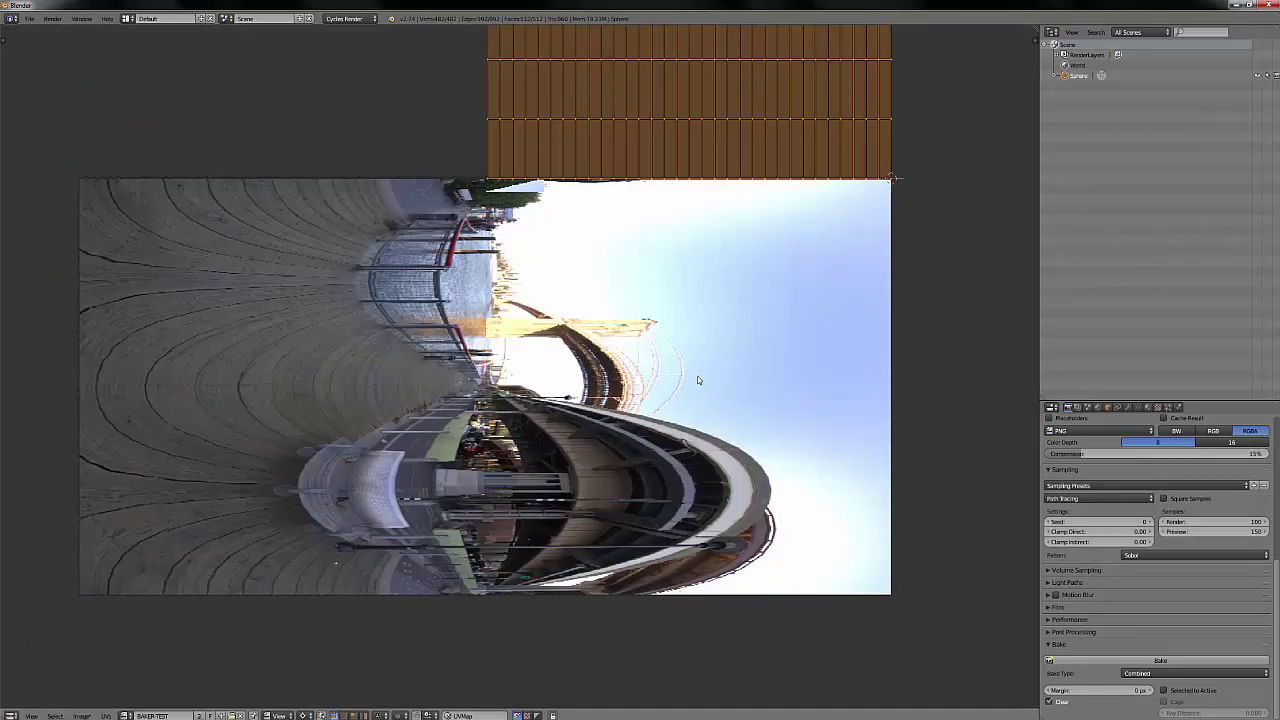
- Undo the last UV rotation and rotate the whole UV layout by -90° about the image's upper-right corner
key("ctrl+z")
type("r")
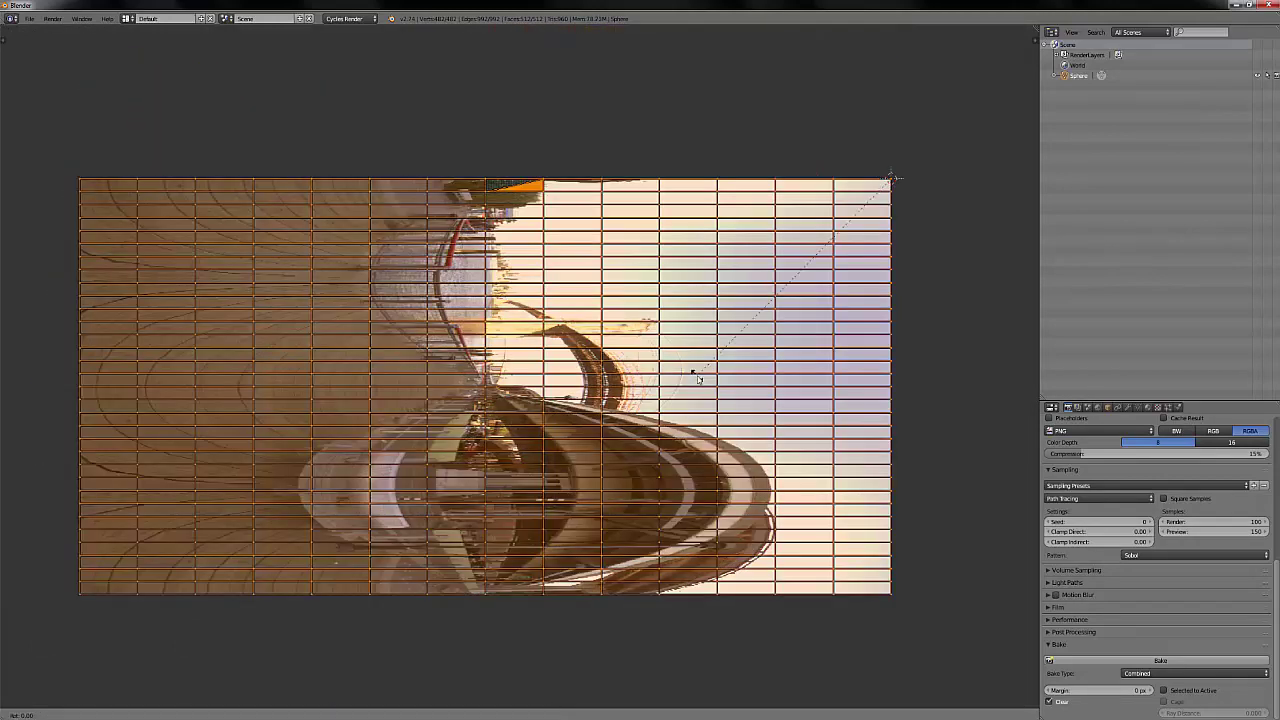
type("-90")
key("Return")
scroll(751, 371, "down", 3)
middle_click_drag(752, 370, 687, 335)
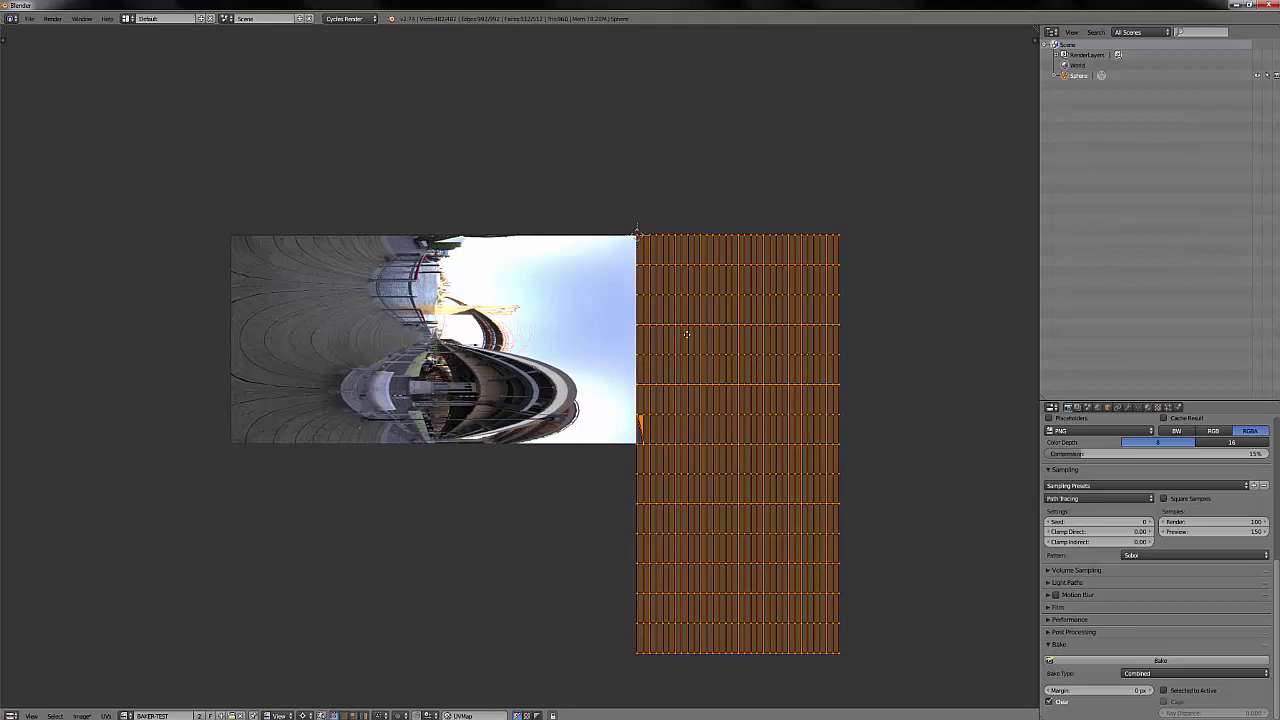
- Align the rotated UV layout with the BAKER-TEST image, scaling it along Y to the image height and along X to the full width
left_click(82, 715)
left_click(108, 715)
left_click(106, 715)
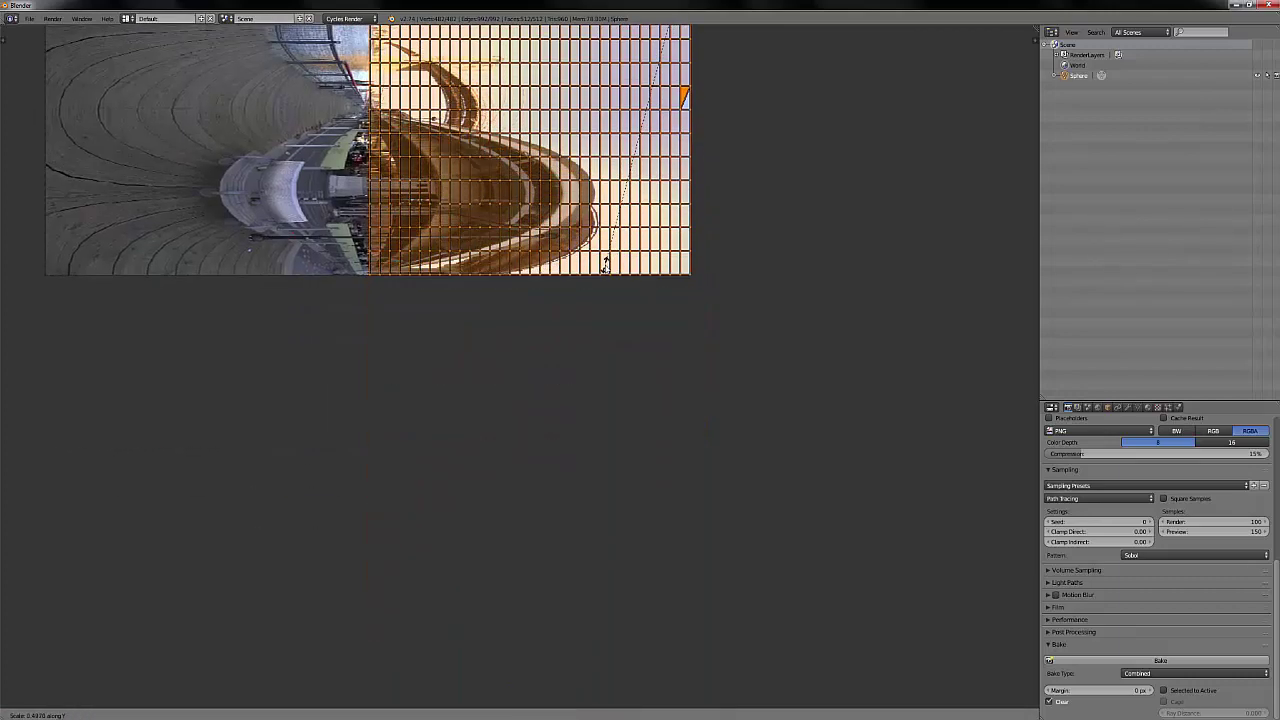
left_click(605, 262)
middle_click_drag(640, 357, 948, 461)
key("s")
key("x")
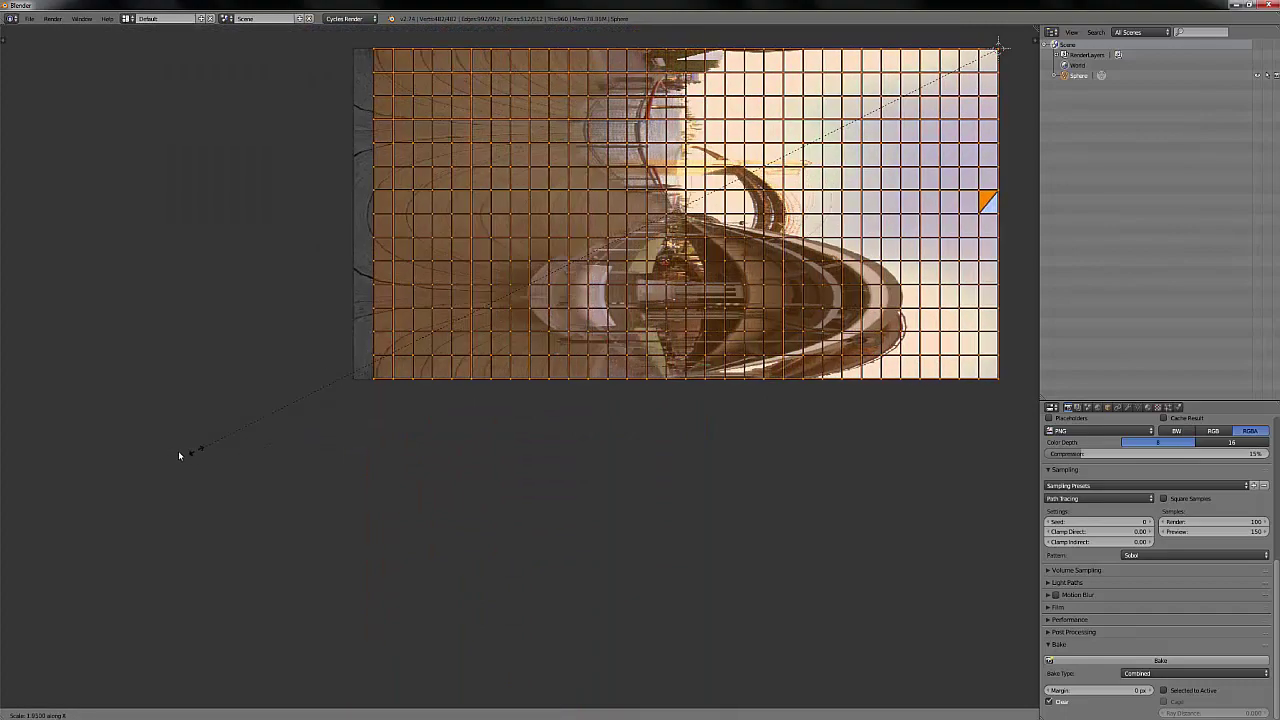
left_click(166, 451)
- Leave Edit Mode, bake the sphere to BAKER-TEST again, and view the new result
key("Tab")
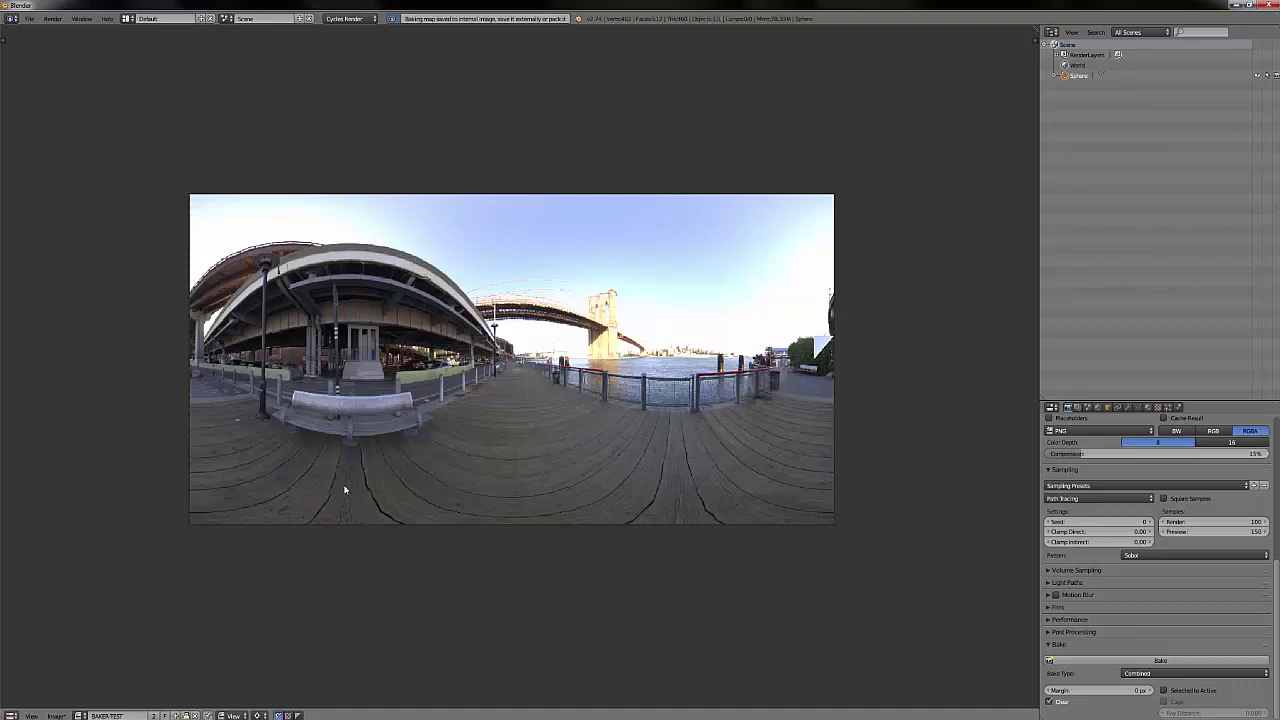
middle_click_drag(719, 391, 662, 400)
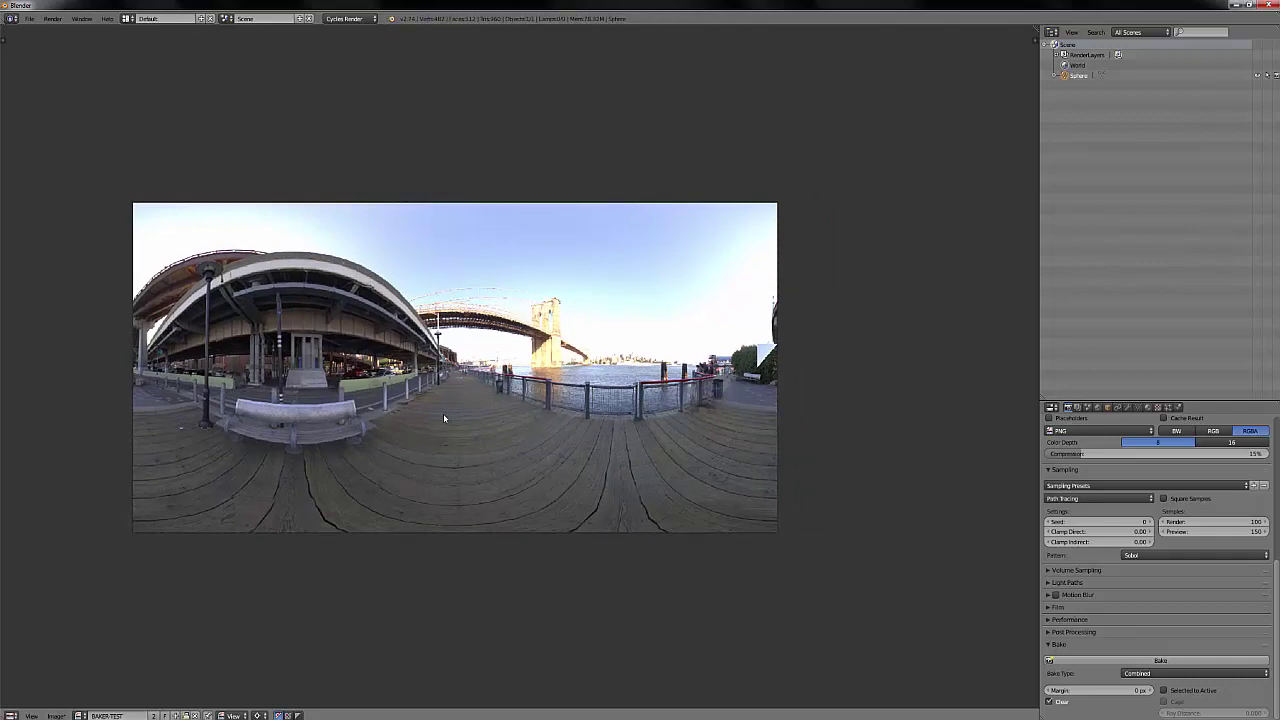
- Return to Edit Mode and move the UV layout so its upper-right corner meets the upper-right corner of the BAKER-TEST image
key("Tab")
middle_click_drag(783, 360, 530, 460)
scroll(537, 453, "up", 4)
scroll(546, 317, "up", 1)
middle_click_drag(548, 317, 572, 473)
scroll(572, 473, "up", 7)
middle_click_drag(640, 509, 476, 410)
scroll(543, 448, "up", 9)
middle_click_drag(520, 514, 522, 337)
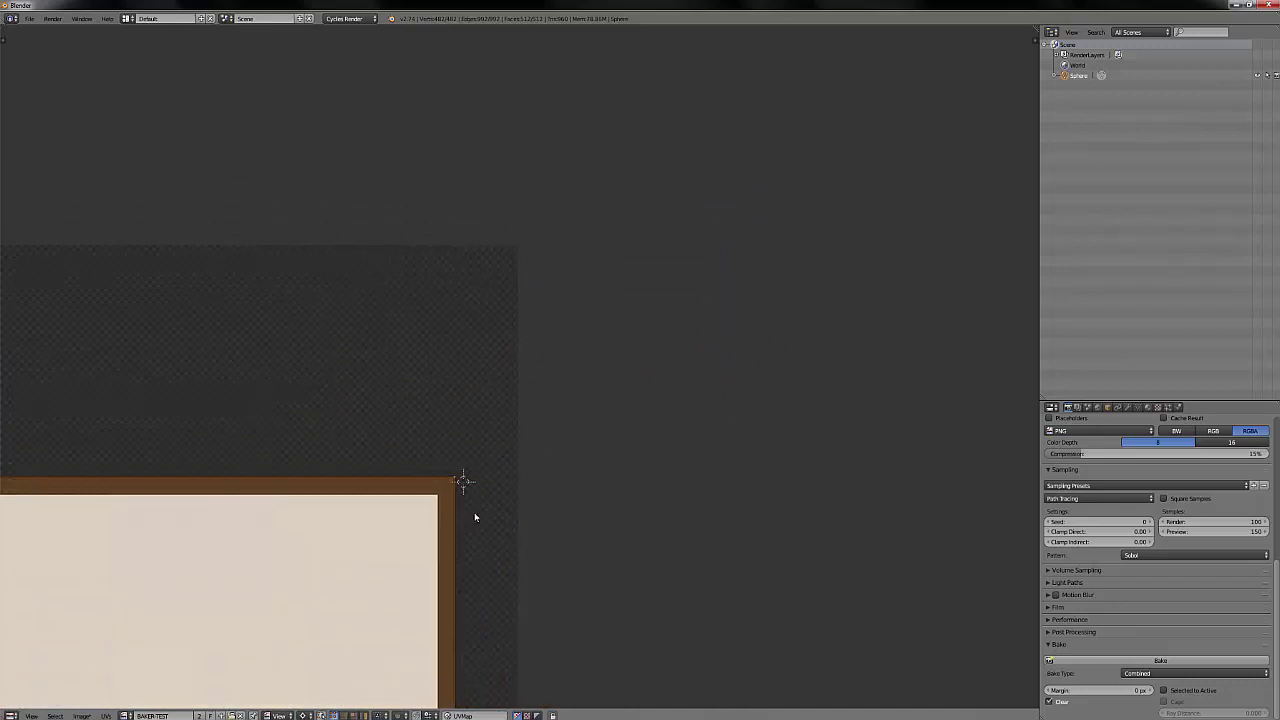
key("g")
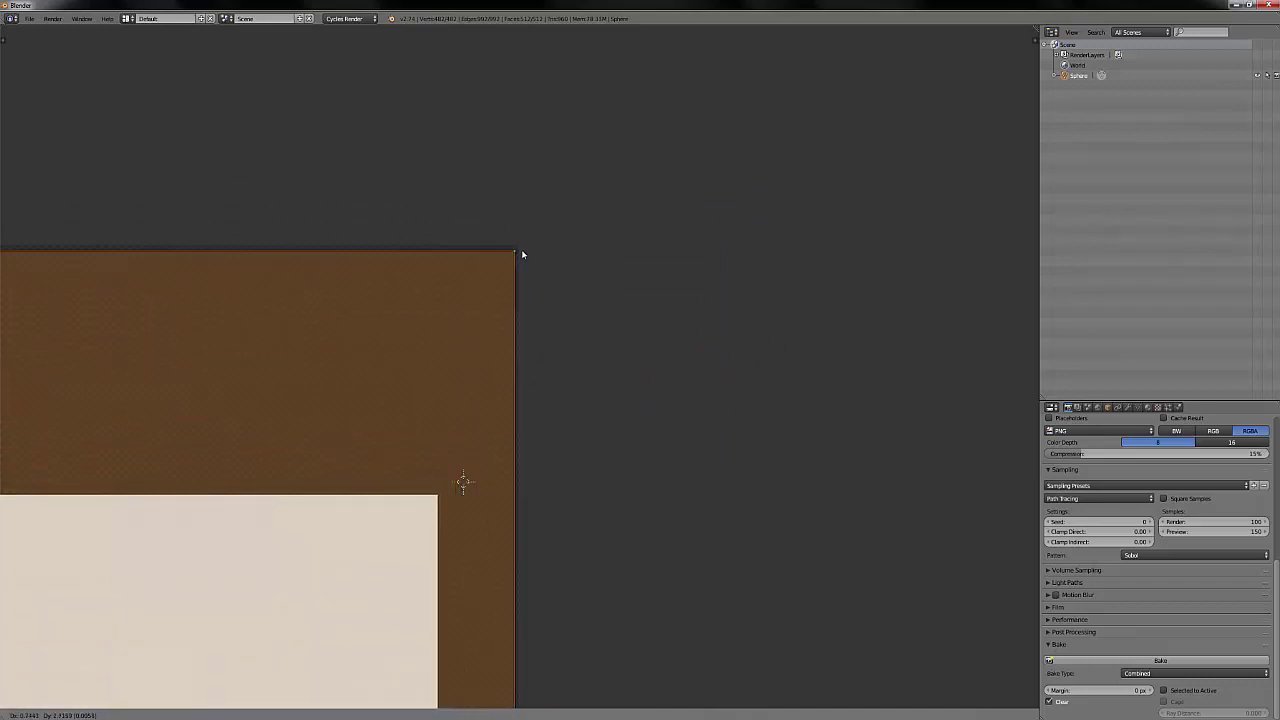
left_click(522, 250)
- Refine the UV layout's position so its upper-right corner coincides exactly with the upper-right corner of the BAKER-TEST image
scroll(521, 264, "up", 7)
middle_click_drag(520, 268, 520, 389)
key("g")
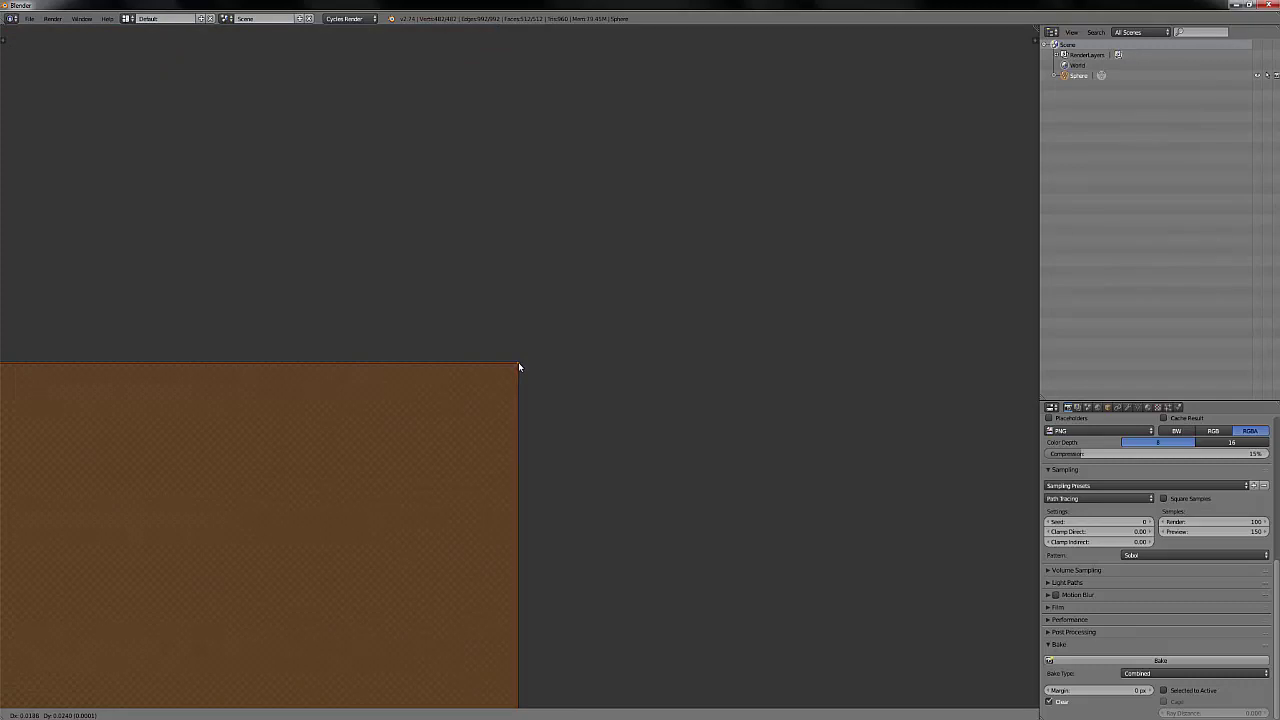
left_click(518, 367)
key("g")
right_click(518, 363)
- Snap the 2D cursor to the UV layout's upper-right corner vertex
right_click(518, 363)
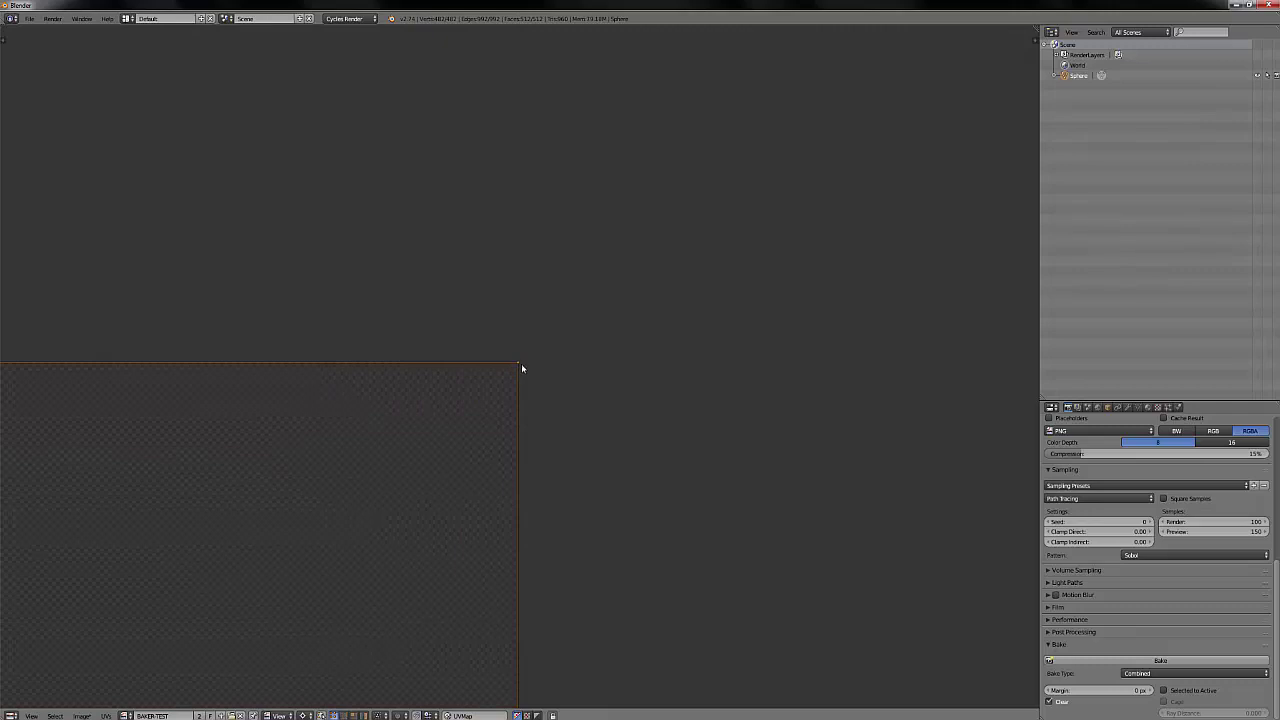
key("shift+s")
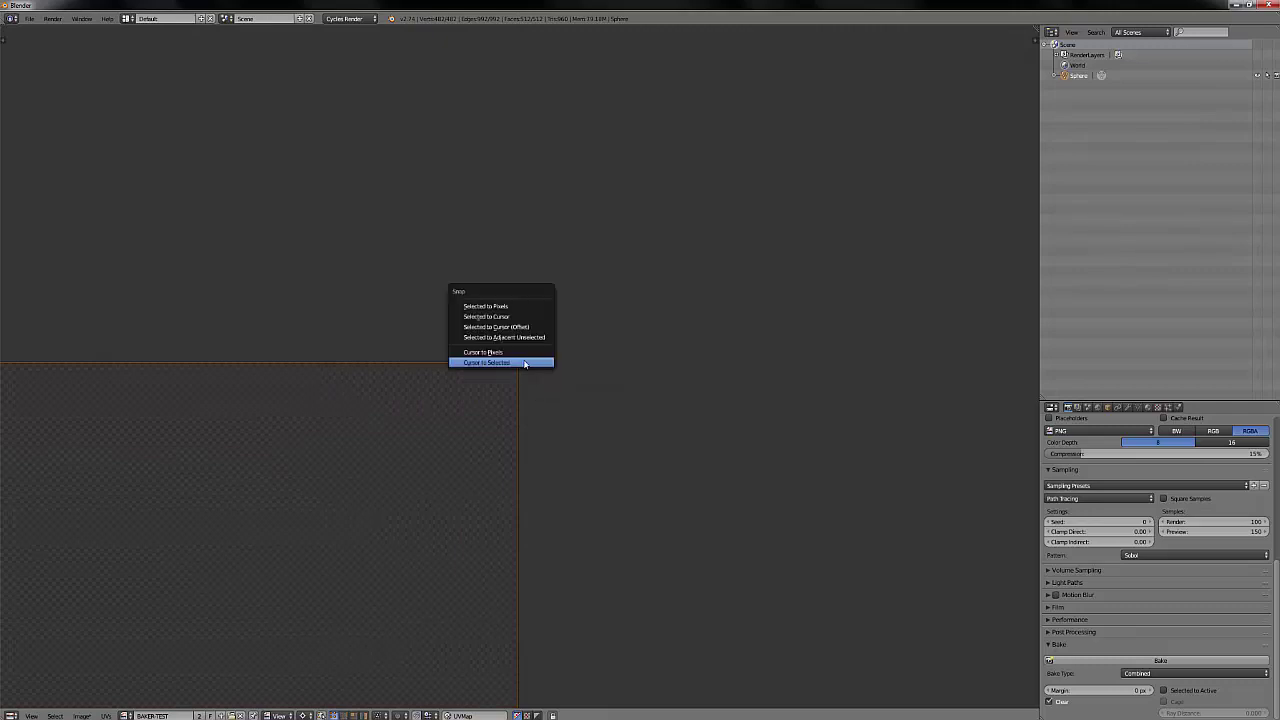
left_click(522, 361)
- Select the whole UV layout and scale it about the 2D cursor until its left edge meets the image's left edge
key("a")
key("a")
scroll(528, 409, "down", 15)
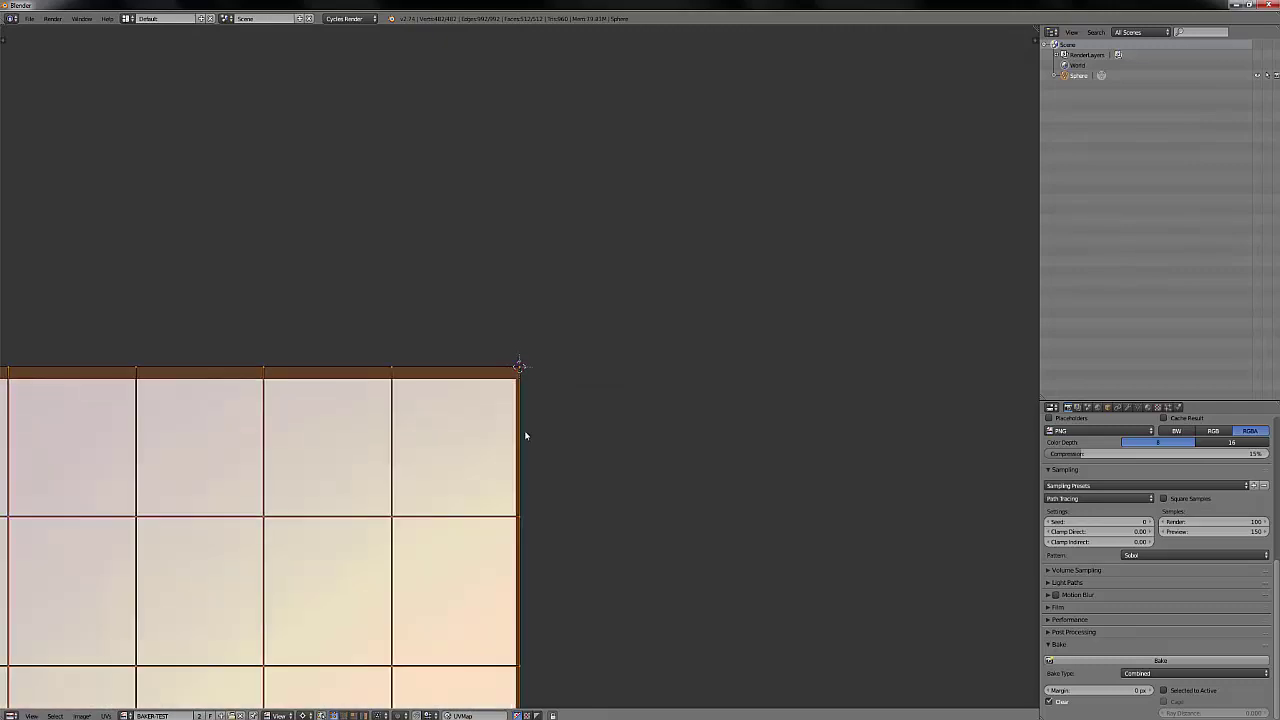
scroll(525, 435, "down", 5)
middle_click_drag(369, 451, 732, 239)
middle_click_drag(337, 437, 727, 91)
middle_click_drag(80, 452, 513, 323)
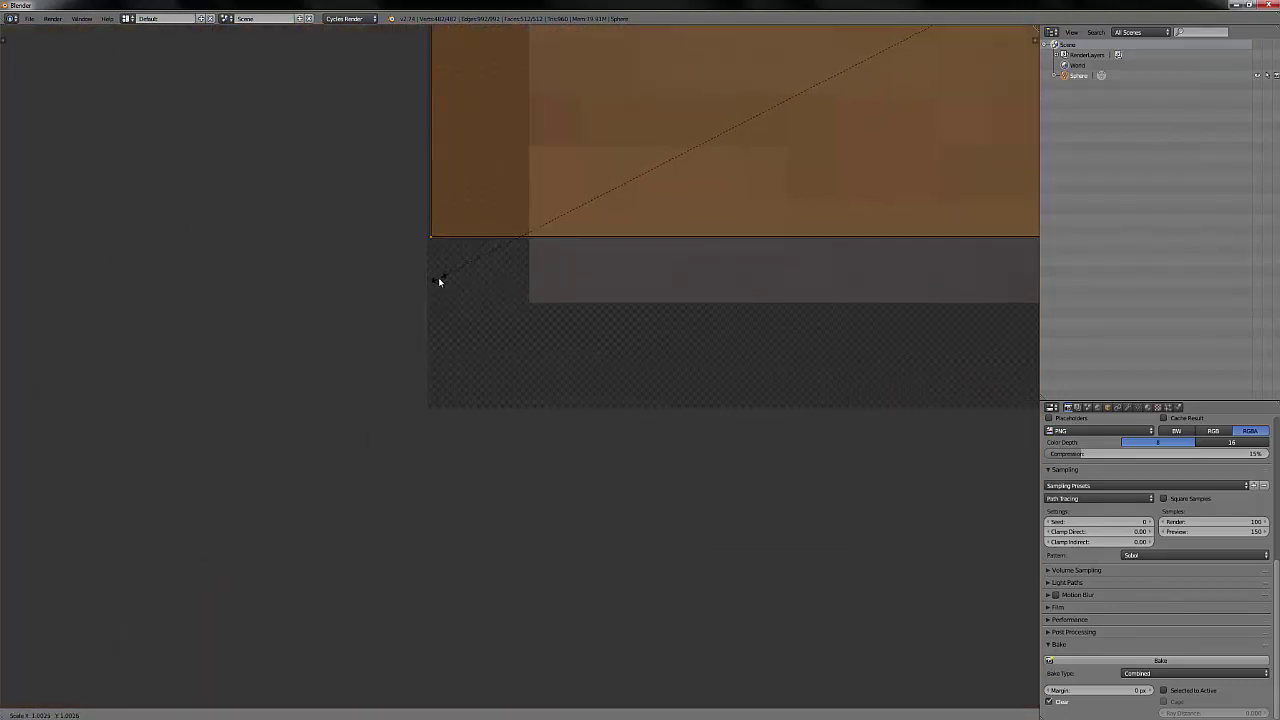
left_click(438, 277)
scroll(438, 278, "up", 5)
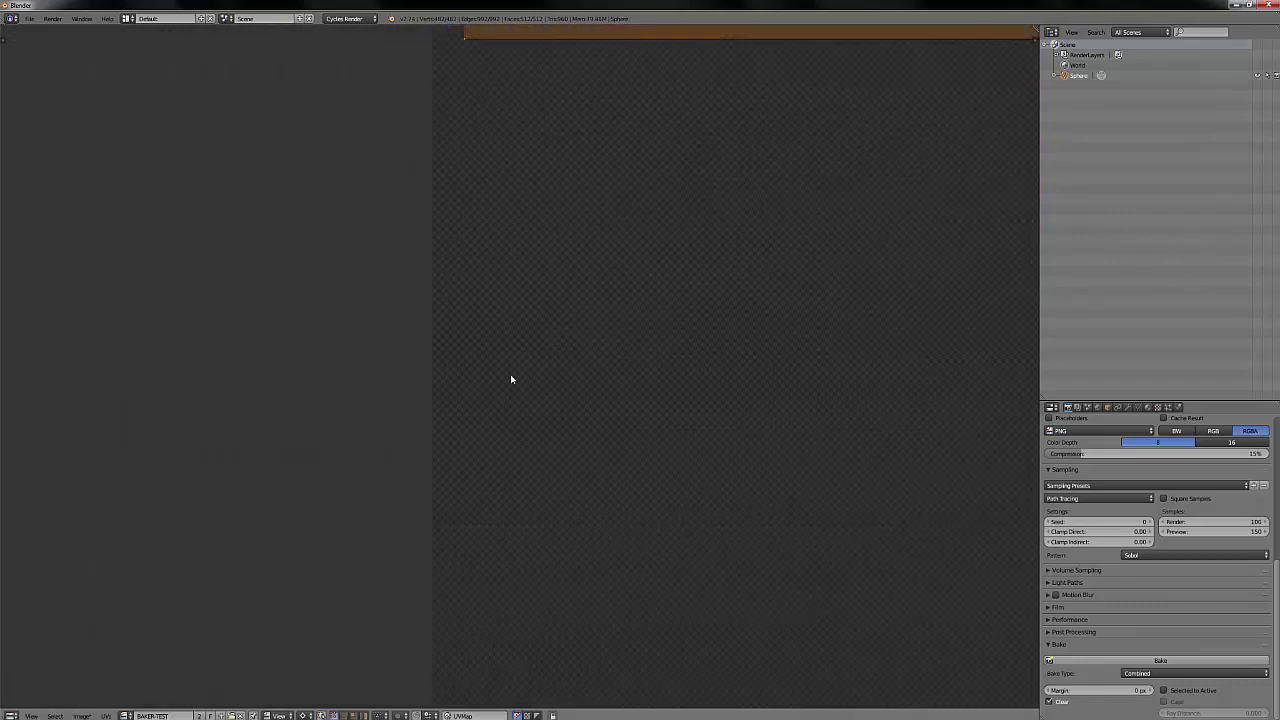
middle_click_drag(489, 333, 557, 630)
key("s")
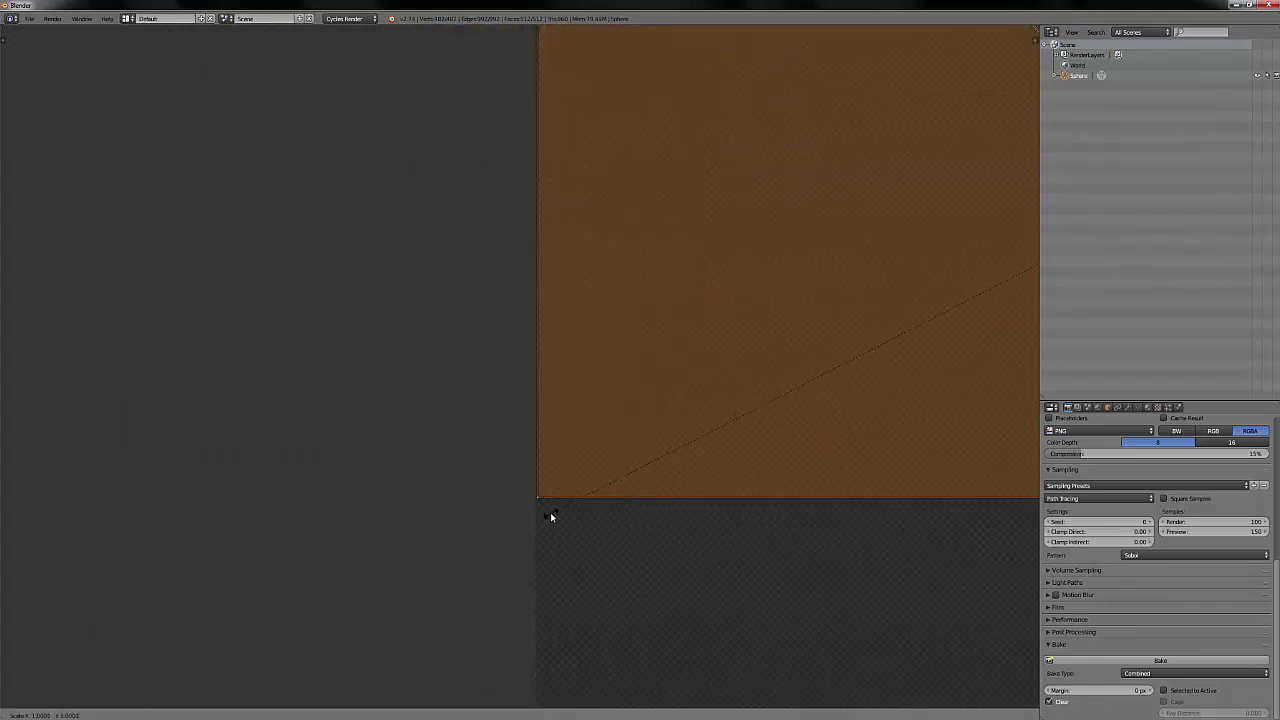
left_click(551, 517)
- Scale the UV layout along Y until its lower edge matches the lower edge of the BAKER-TEST image
middle_click_drag(591, 591, 611, 186)
key("s")
key("y")
left_click(563, 422)
scroll(563, 422, "up", 4)
key("s")
key("y")
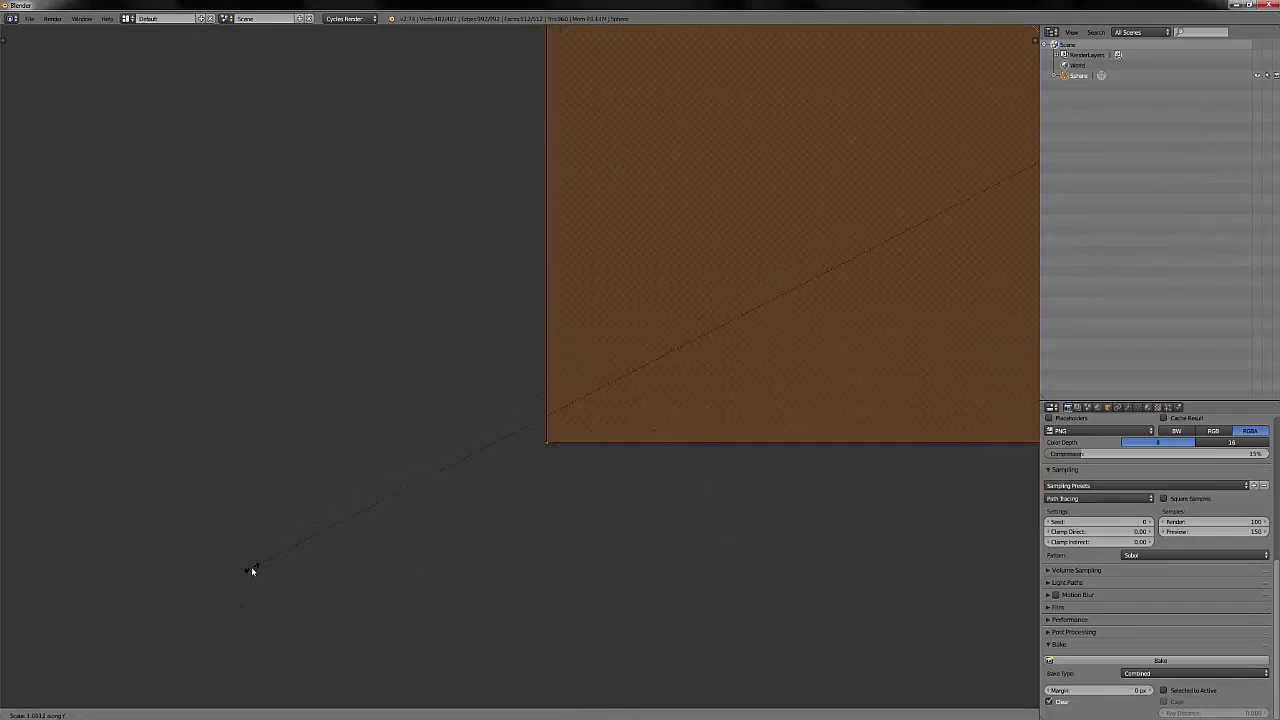
left_click(251, 571)
scroll(512, 406, "down", 4)
key("s")
key("y")
left_click(516, 418)
scroll(540, 424, "down", 7)
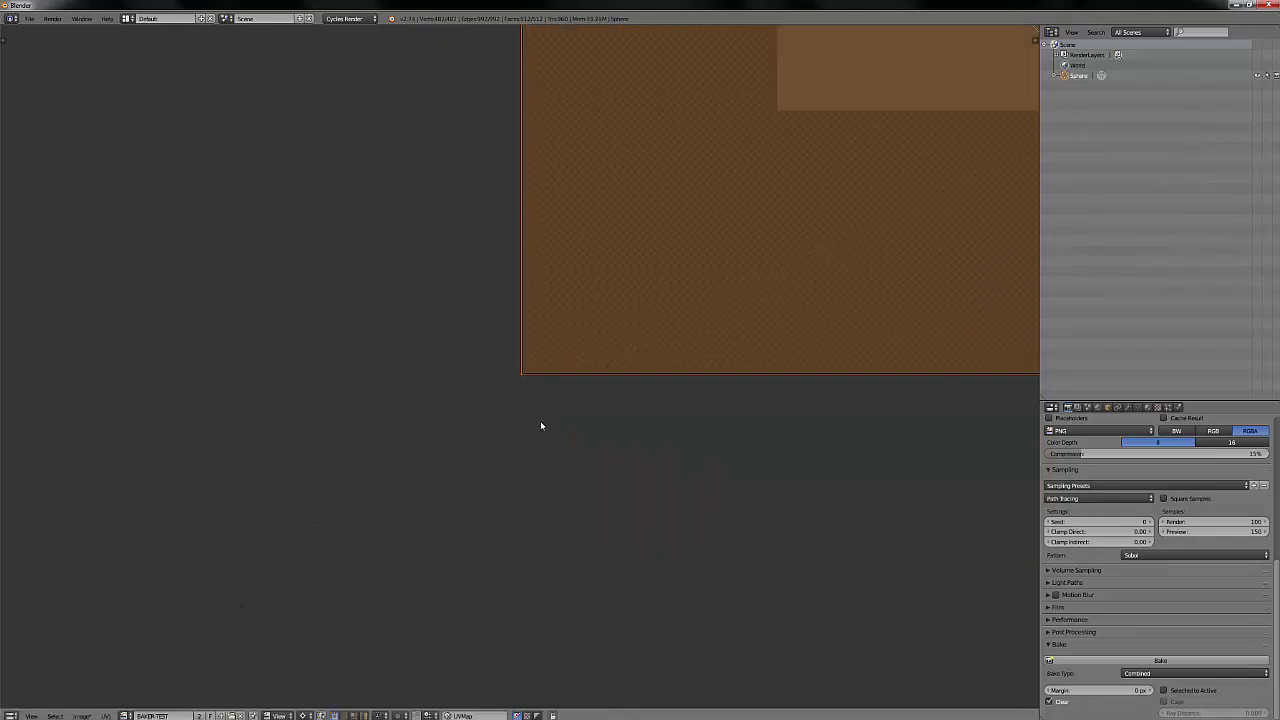
- Check the overall UV fit, leave Edit Mode, and switch the UV/Image Editor back to the 3D View
scroll(549, 426, "down", 8)
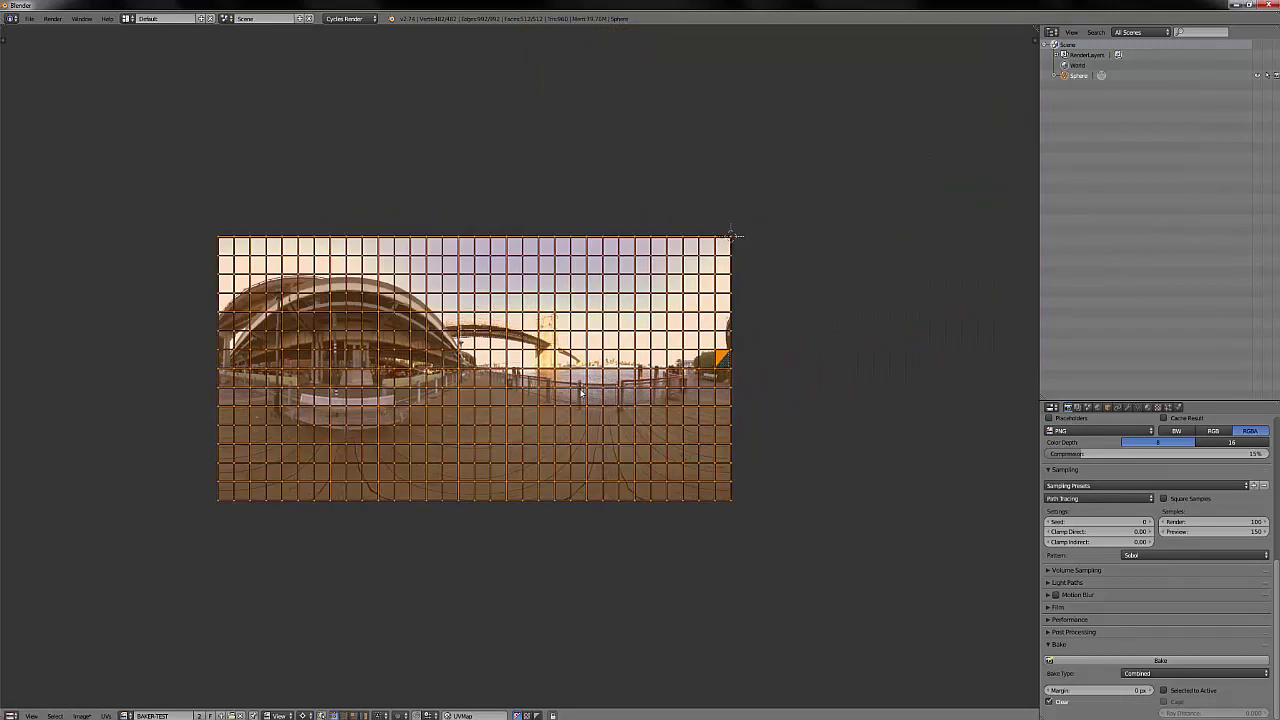
scroll(581, 393, "up", 3)
key("Tab")
key("Tab")
key("Tab")
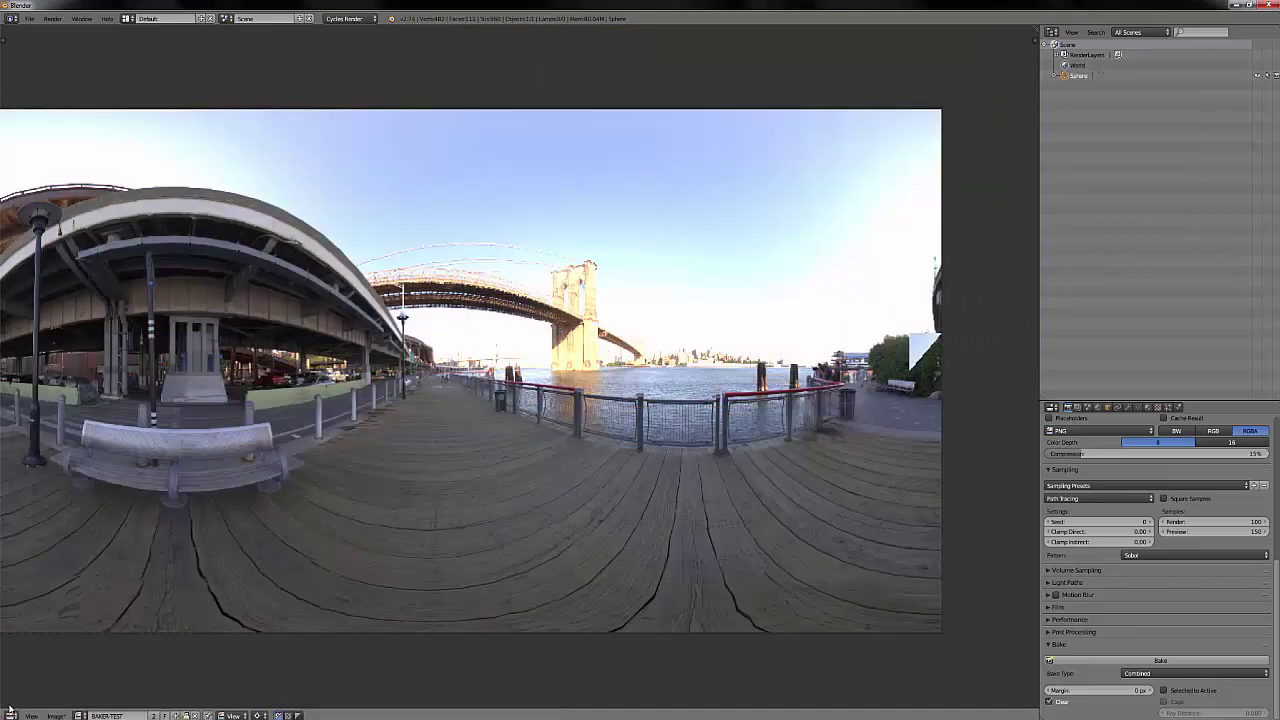
left_click(9, 708)
left_click(30, 692)
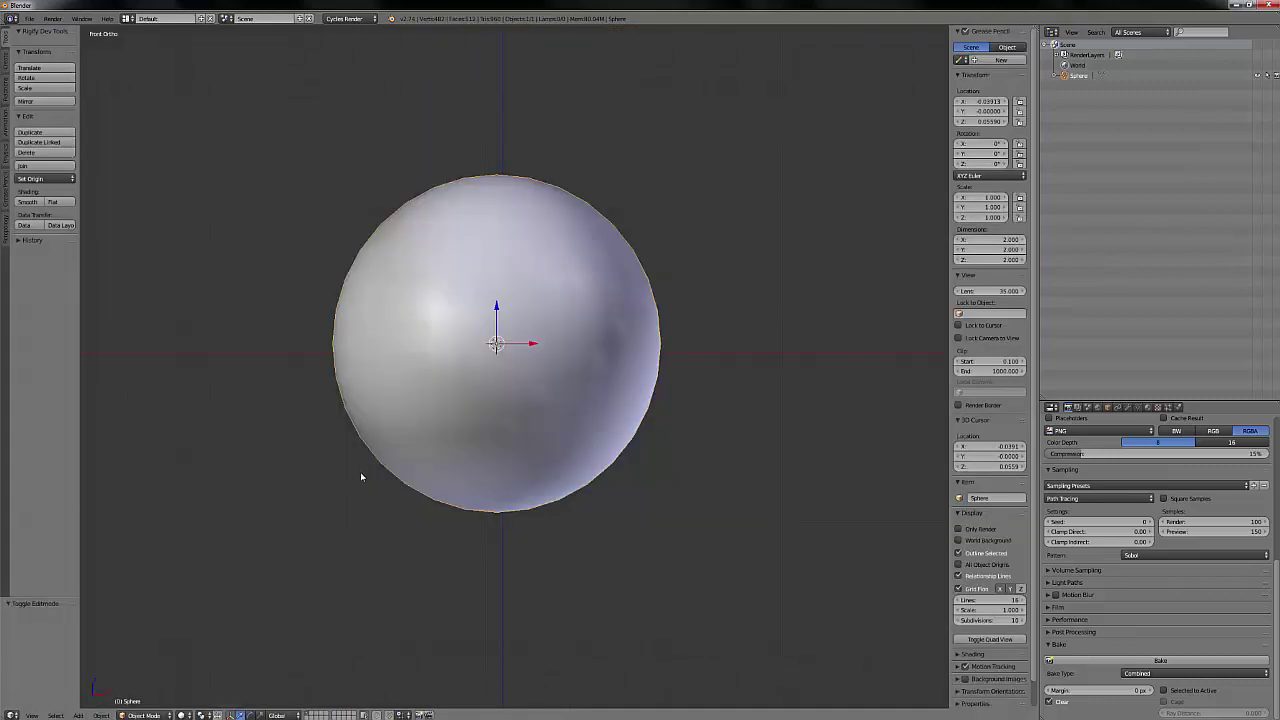
- Add a Subdivision Surface modifier to the sphere with View and Render subdivisions set to 3
left_click(1128, 407)
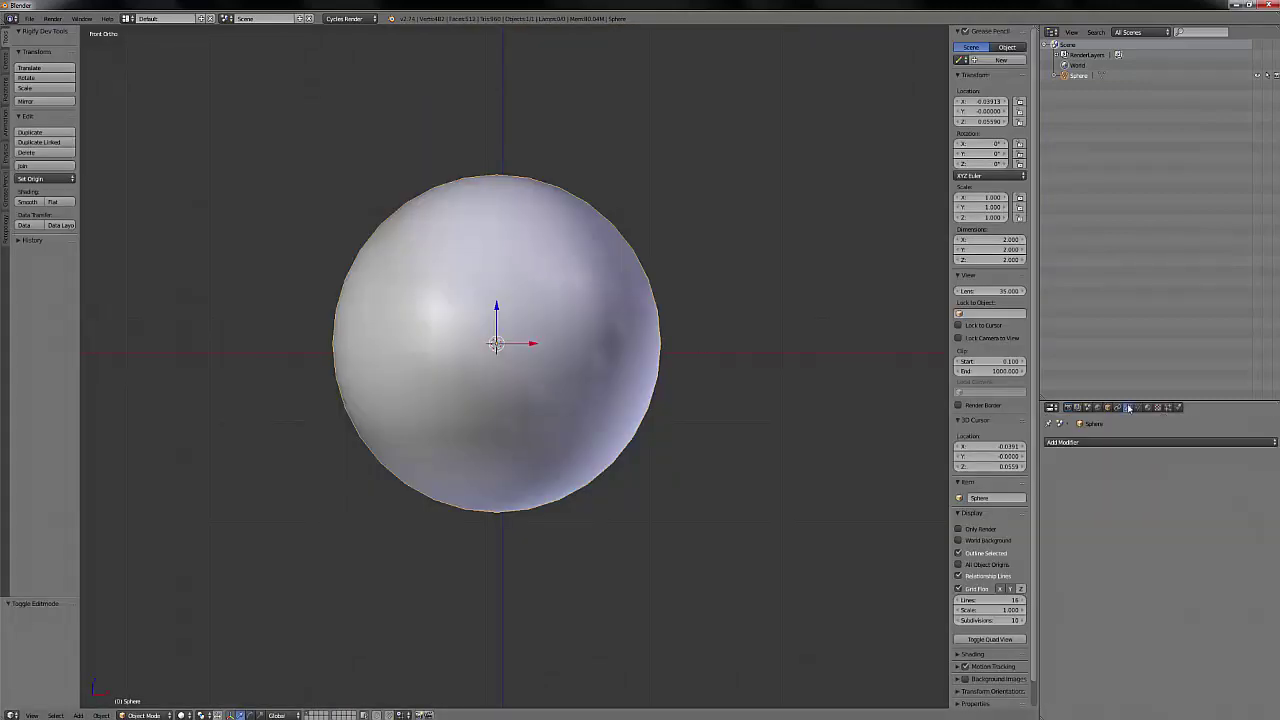
left_click(1084, 442)
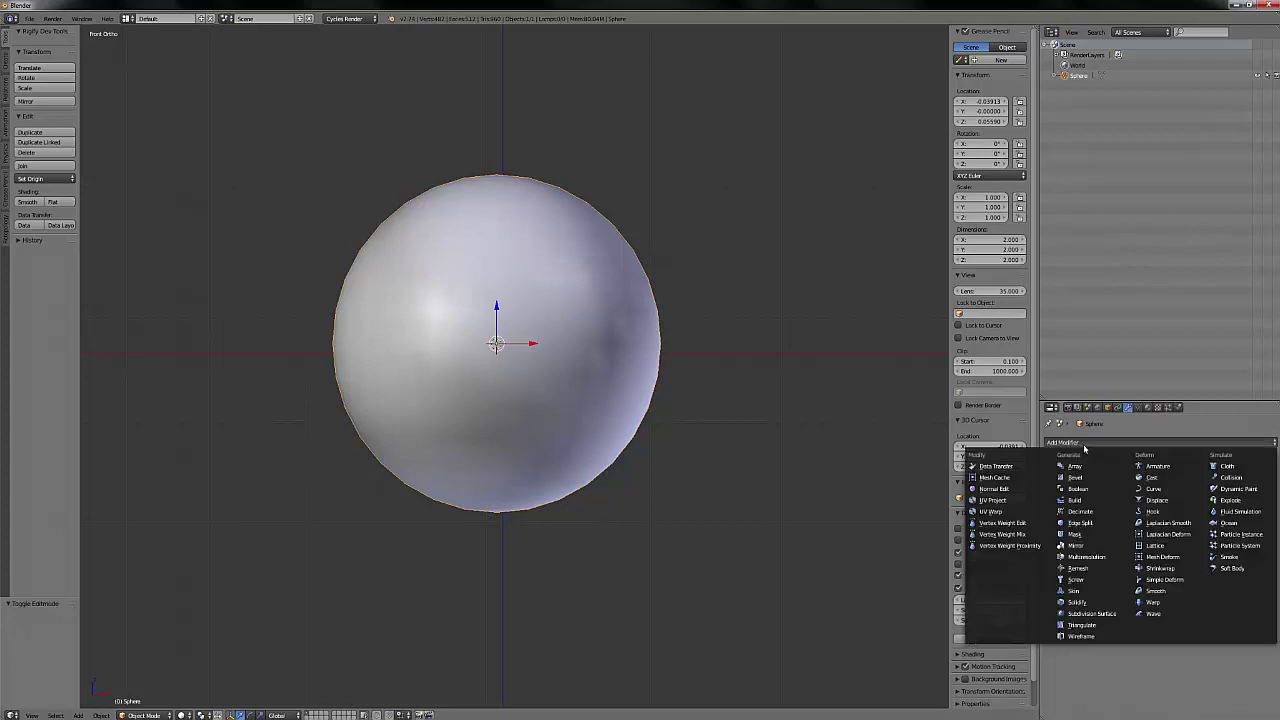
left_click(1090, 613)
left_click(1152, 514)
left_click(1154, 525)
left_click(1151, 514)
- Inspect the subdivided sphere in wireframe, return to the solid front view, and apply the Subdivision Surface modifier
scroll(729, 463, "up", 3)
key("z")
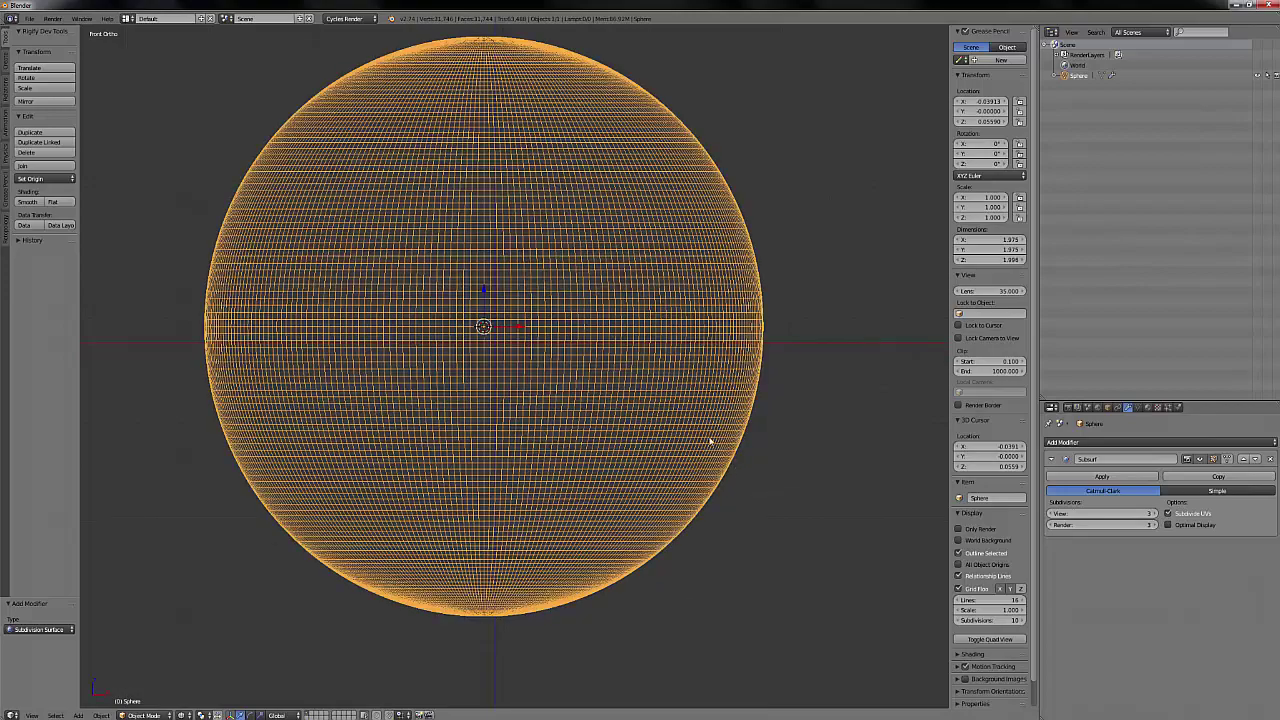
scroll(645, 378, "down", 3)
middle_click_drag(630, 392, 640, 420)
middle_click_drag(568, 447, 530, 316)
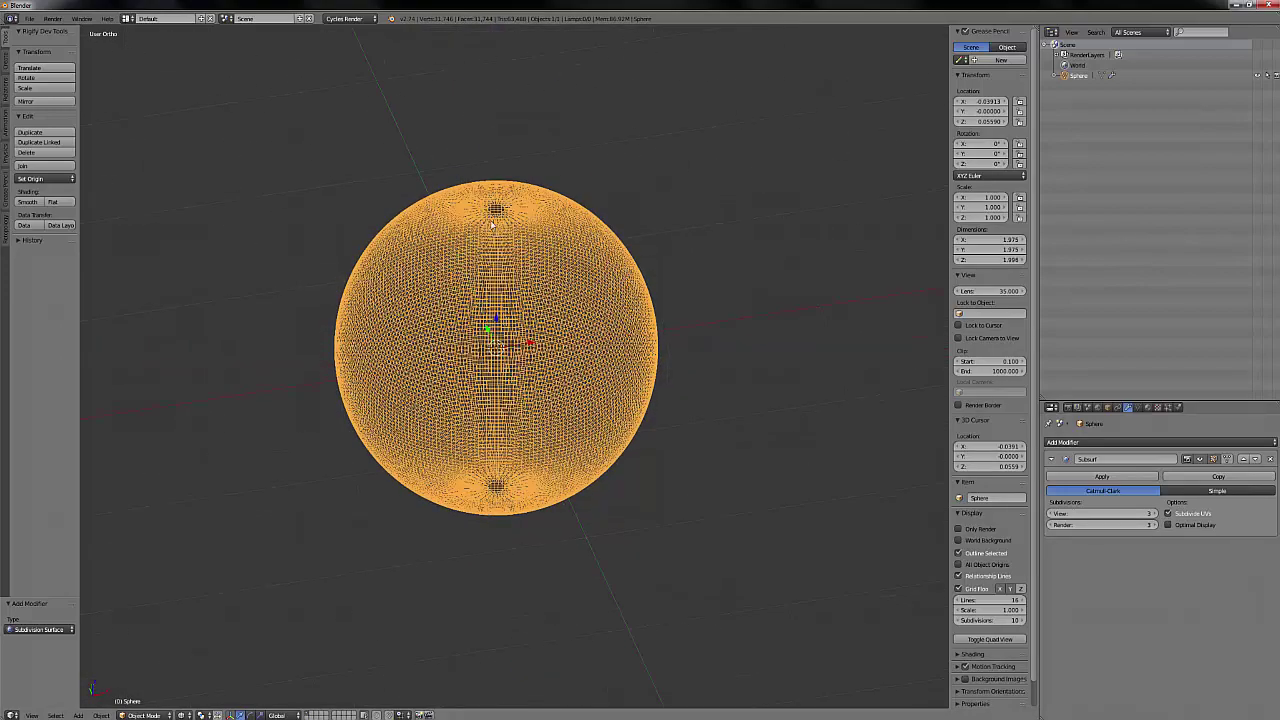
middle_click_drag(506, 233, 475, 197)
key("KP_1")
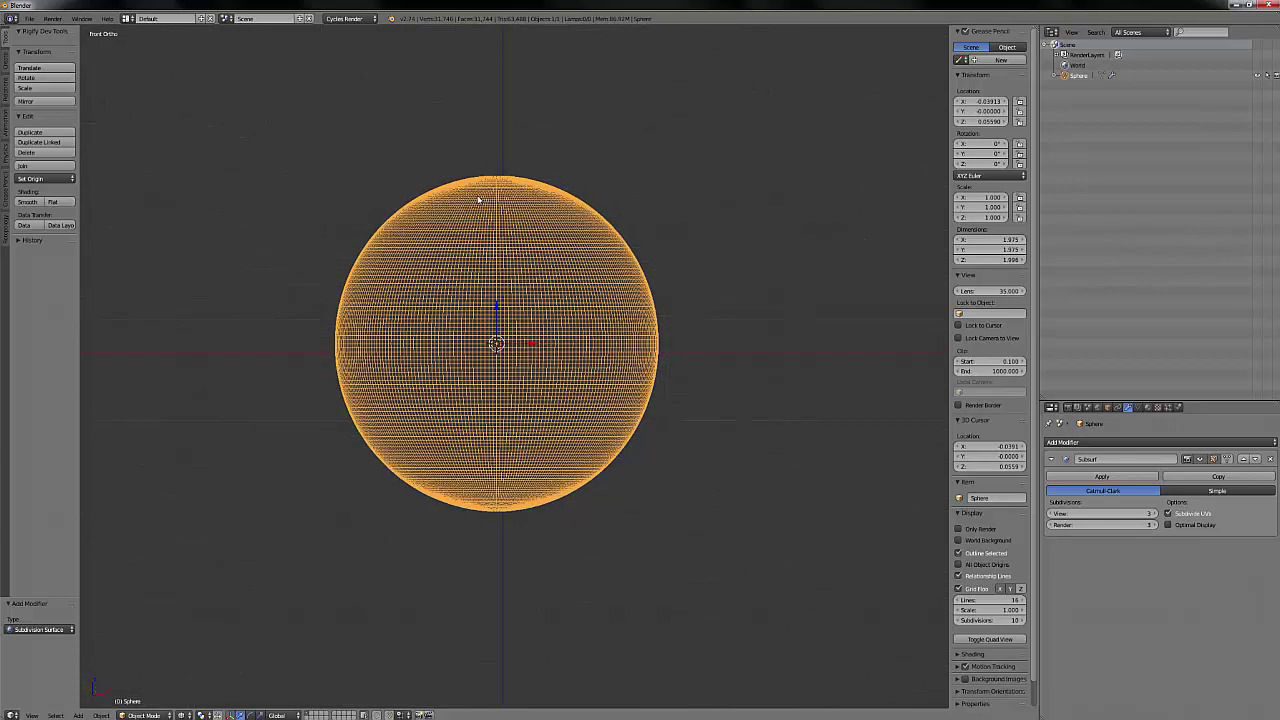
key("z")
scroll(515, 240, "up", 3)
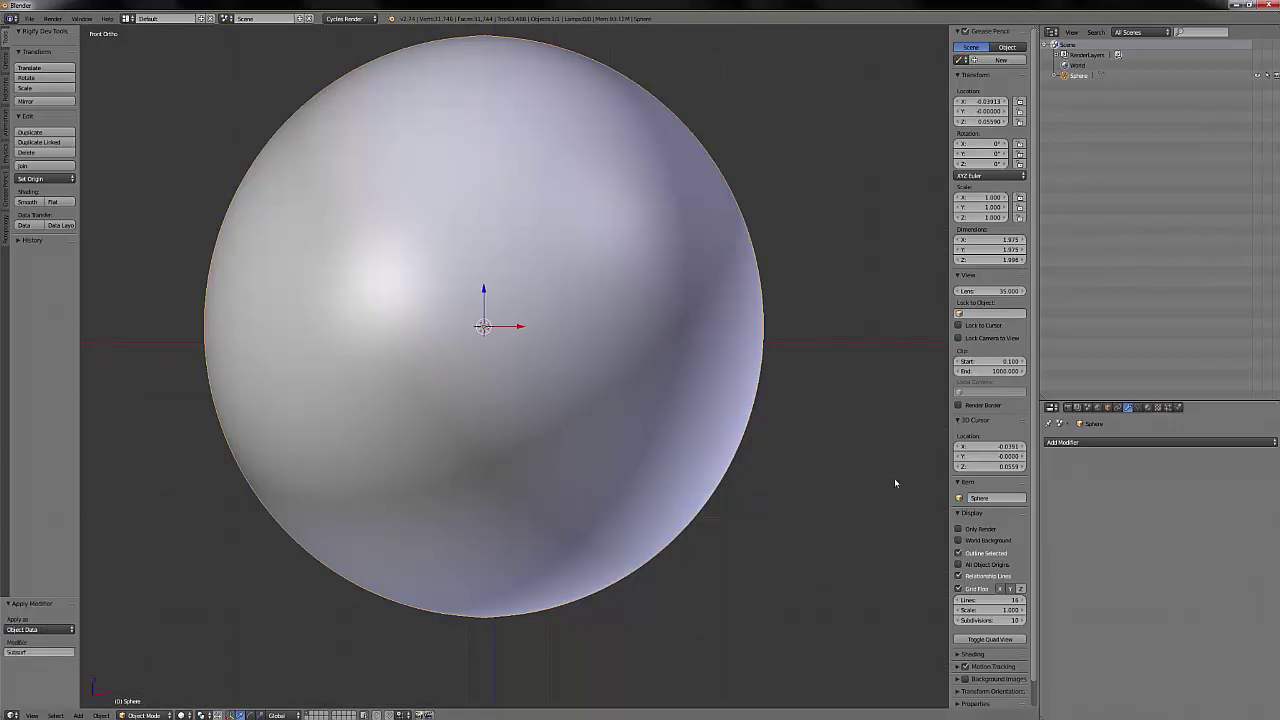
- Examine the sphere's dense mesh in Edit Mode and its UV grid over the BAKER-TEST image
scroll(681, 483, "down", 4)
middle_click_drag(511, 506, 597, 520)
key("Tab")
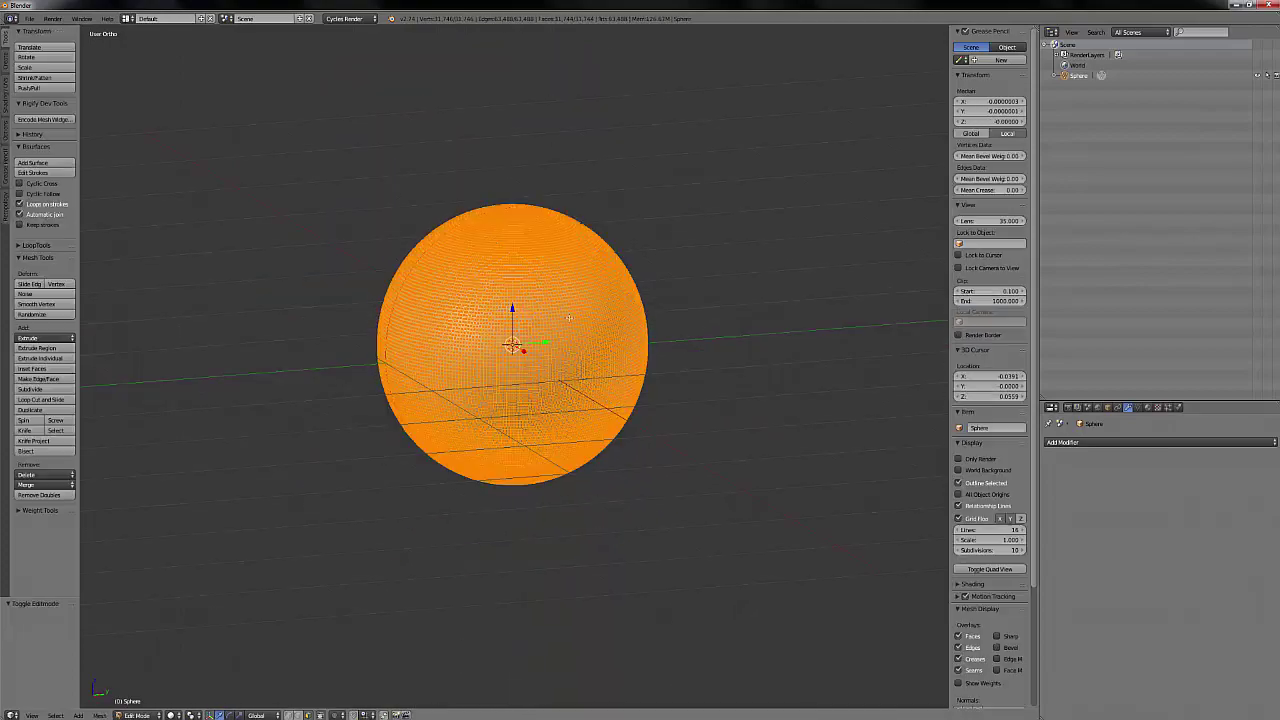
scroll(415, 557, "up", 4)
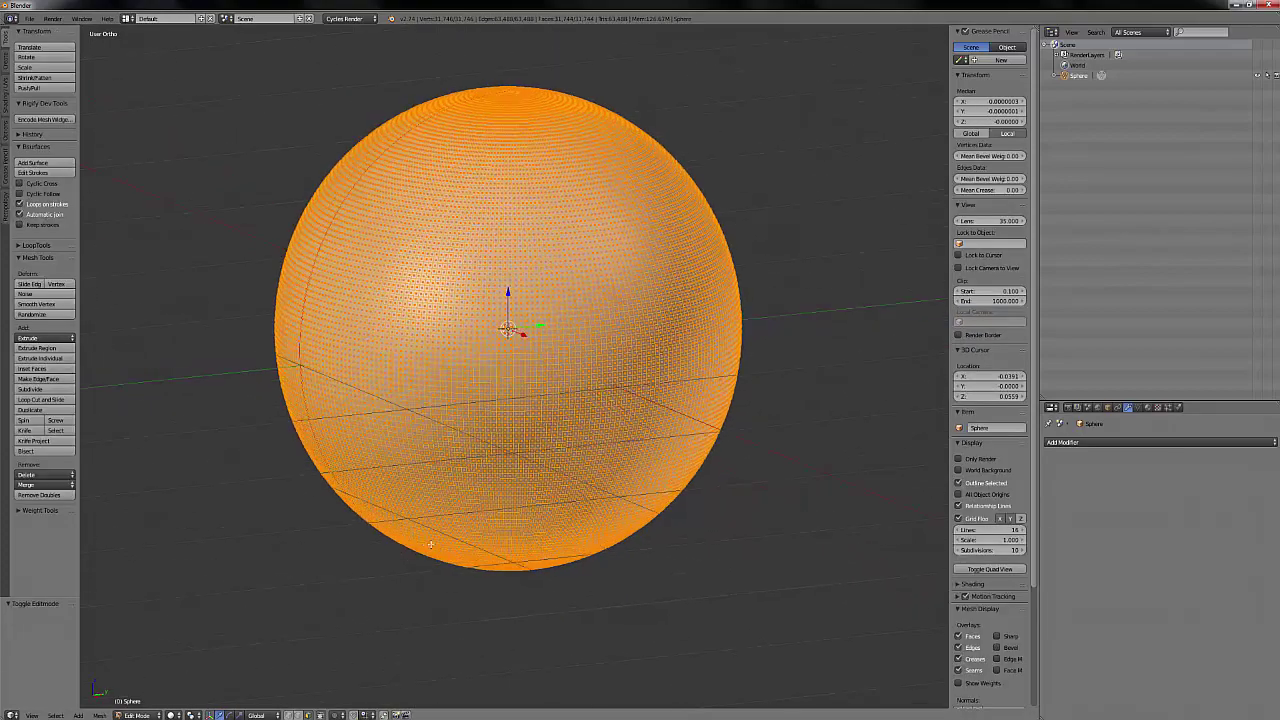
middle_click_drag(420, 556, 500, 522)
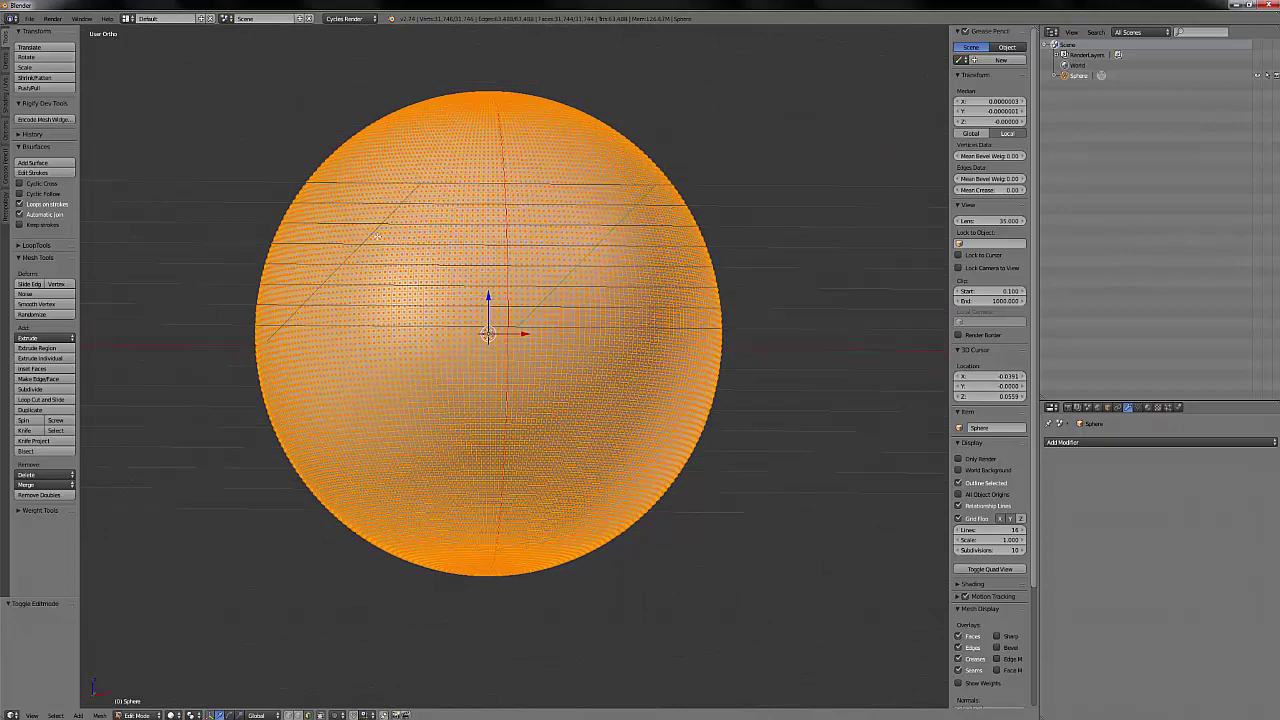
middle_click_drag(377, 235, 497, 250)
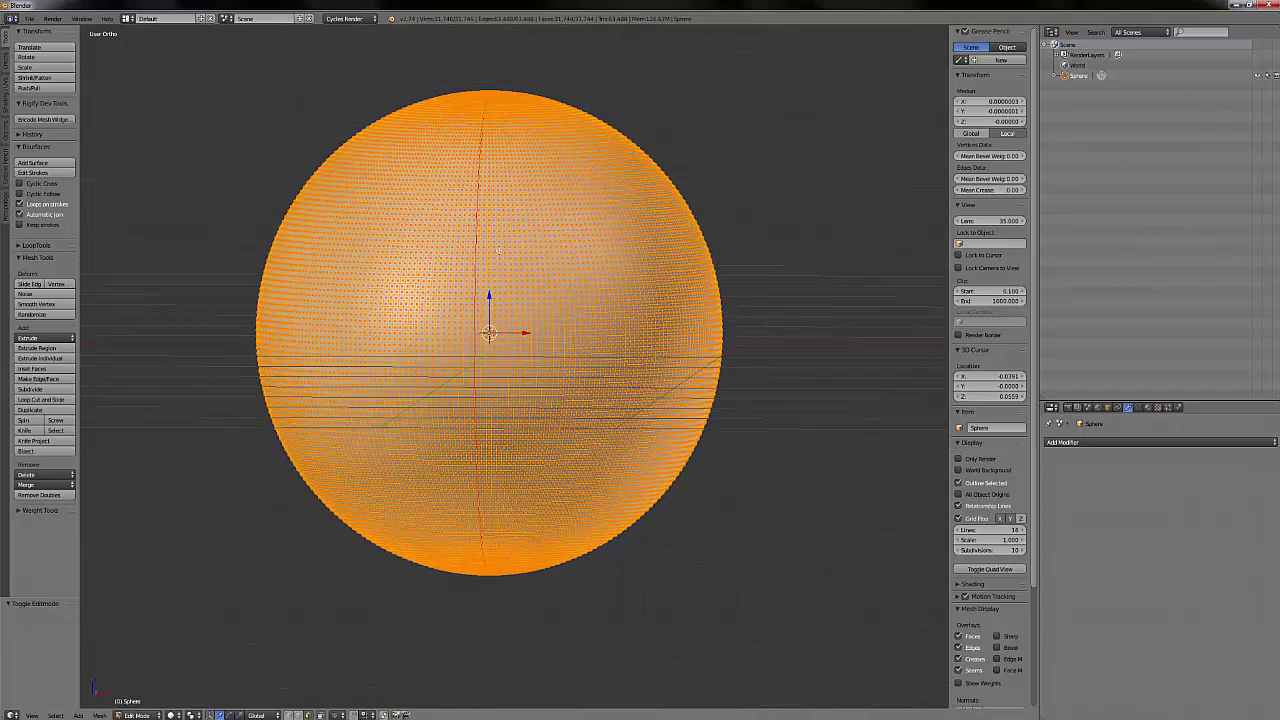
left_click(12, 713)
left_click(50, 632)
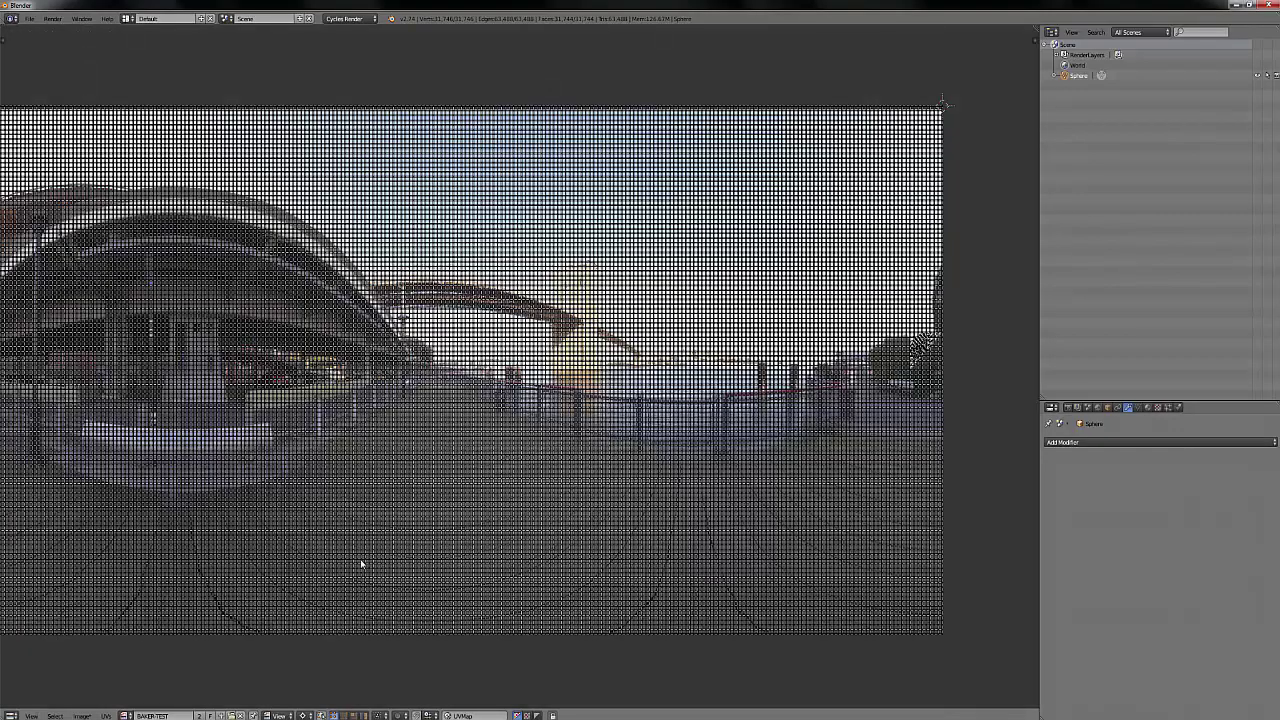
scroll(757, 437, "up", 8)
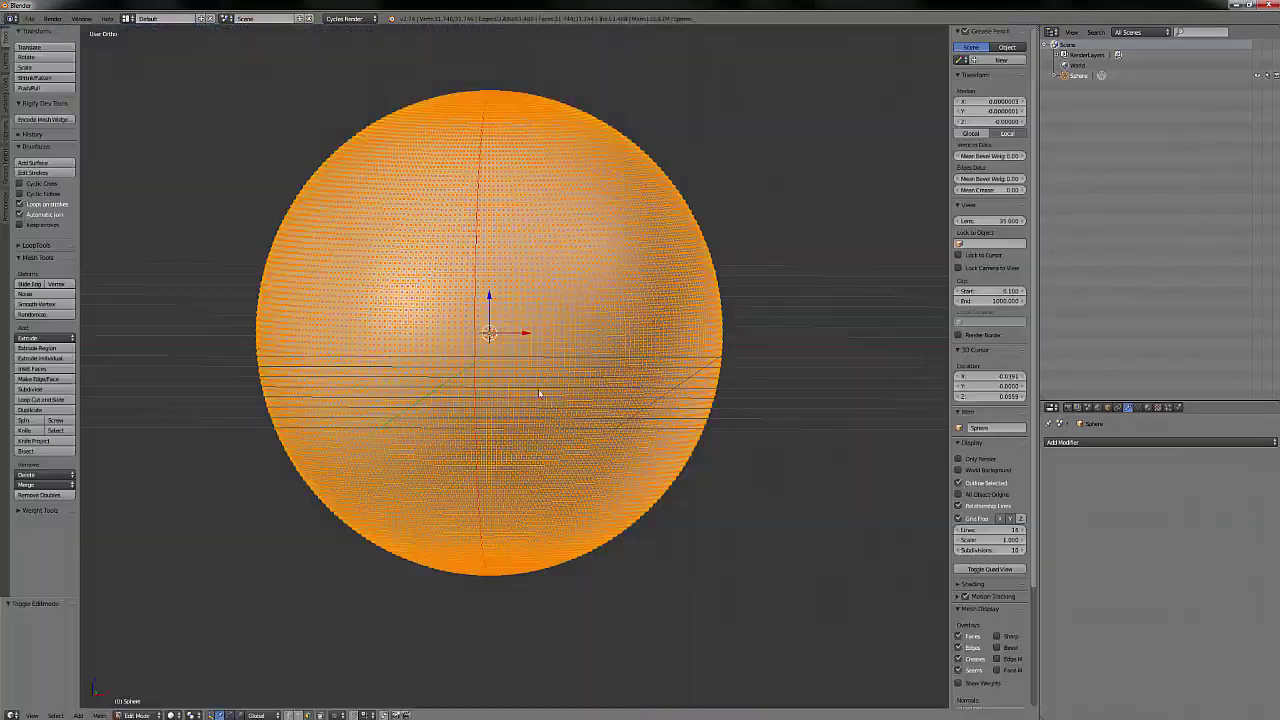
- Leave Edit Mode, put the sphere in a new group, and name the group BAKER
key("Tab")
scroll(535, 375, "down", 5)
middle_click_drag(515, 370, 600, 362)
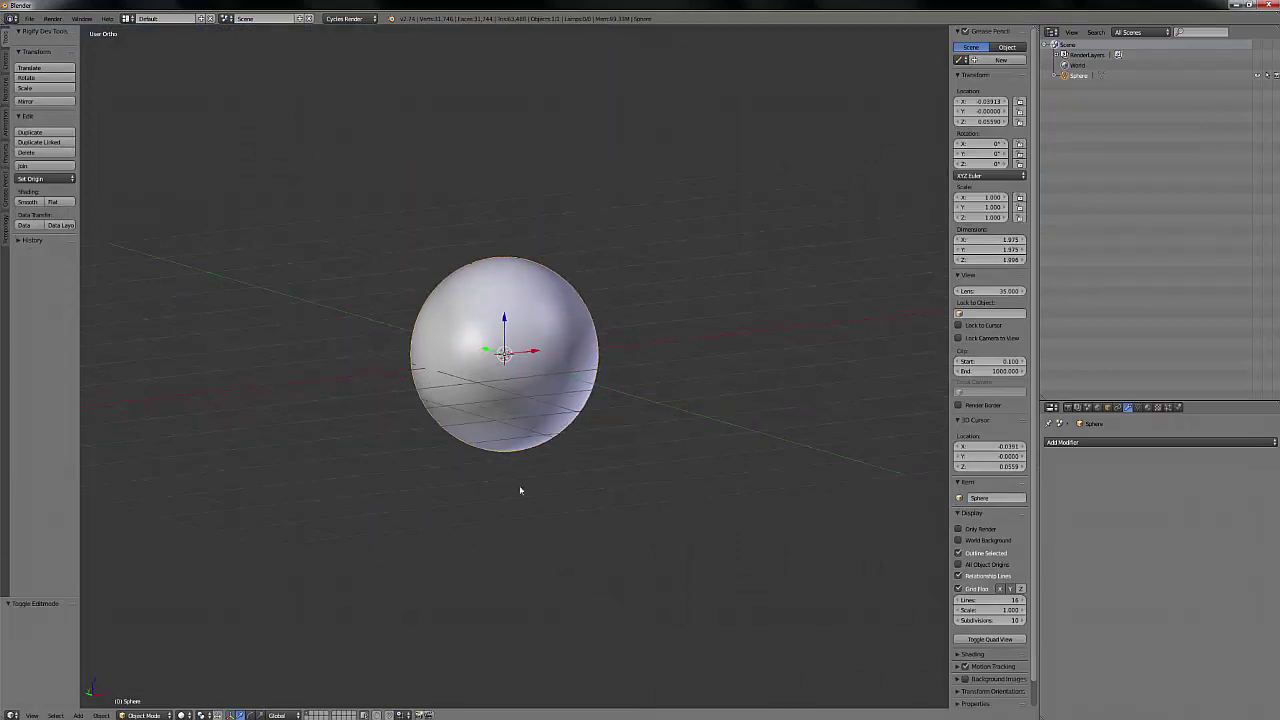
scroll(543, 484, "up", 3)
middle_click_drag(598, 451, 414, 319)
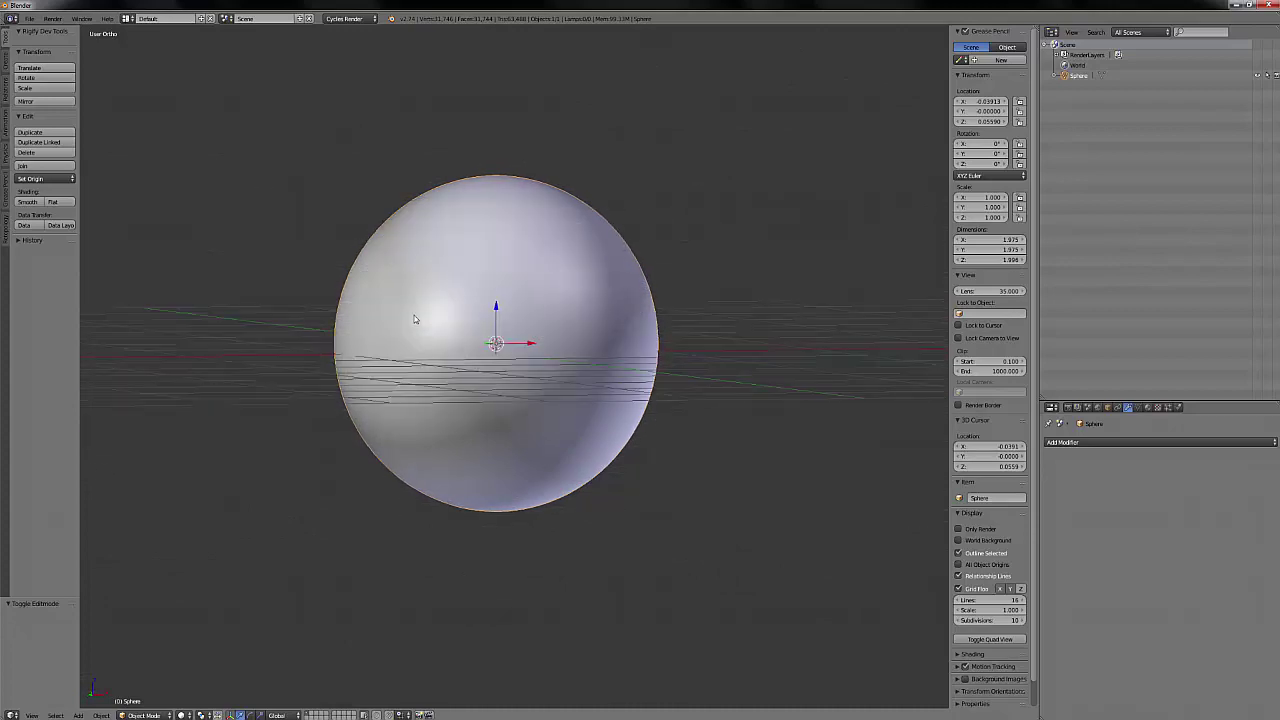
key("ctrl+g")
left_click(1107, 407)
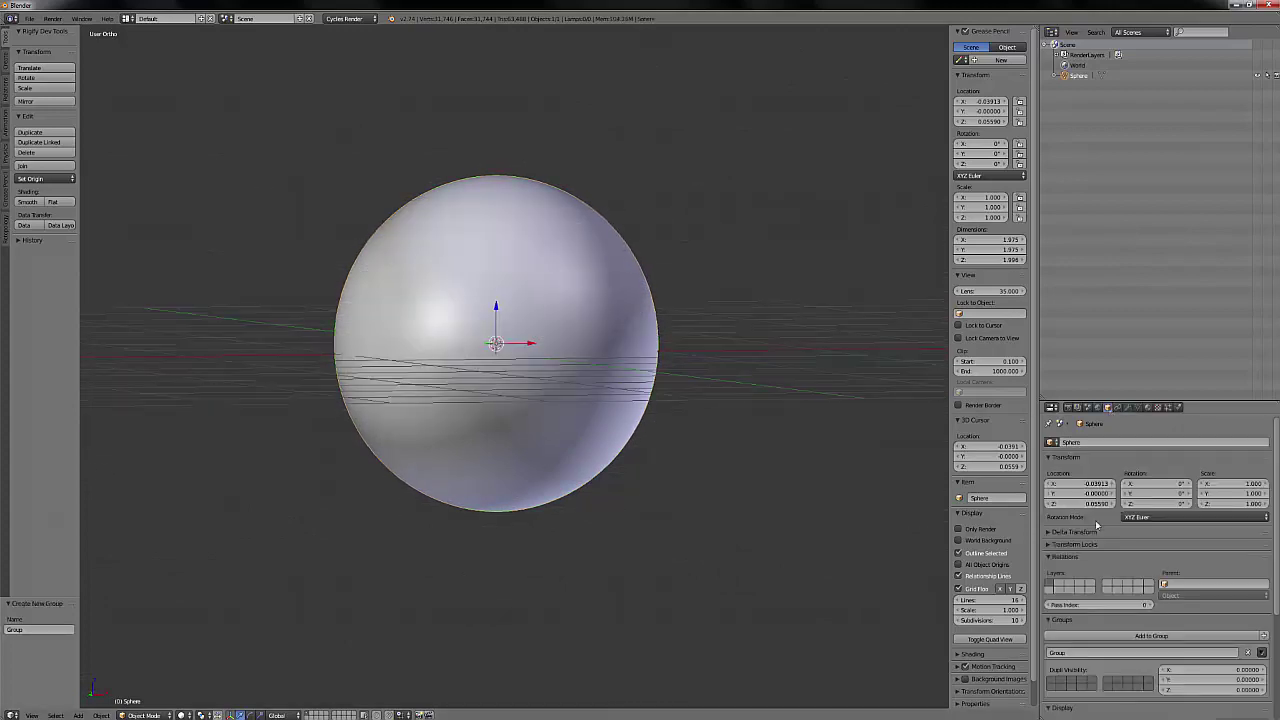
left_click(1073, 651)
type("BAKER")
key("Return")
- Rename the sphere object as BAKER
left_click(1068, 442)
key("BackSpace")
type("BAKER")
key("Return")
- Save the scene as BAKER.blend in the tutorial folder
key("ctrl+shift+s")
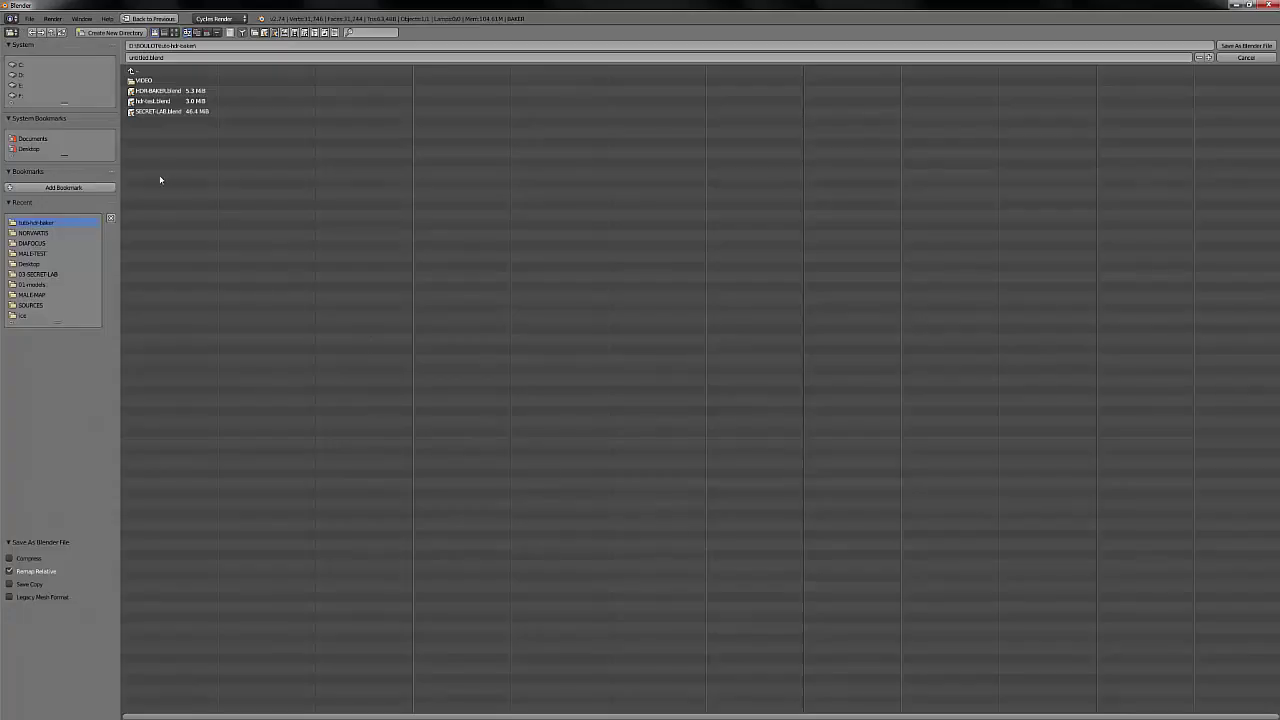
left_click(150, 58)
left_click_drag(149, 57, 98, 57)
type("BAKER")
left_click(1246, 45)
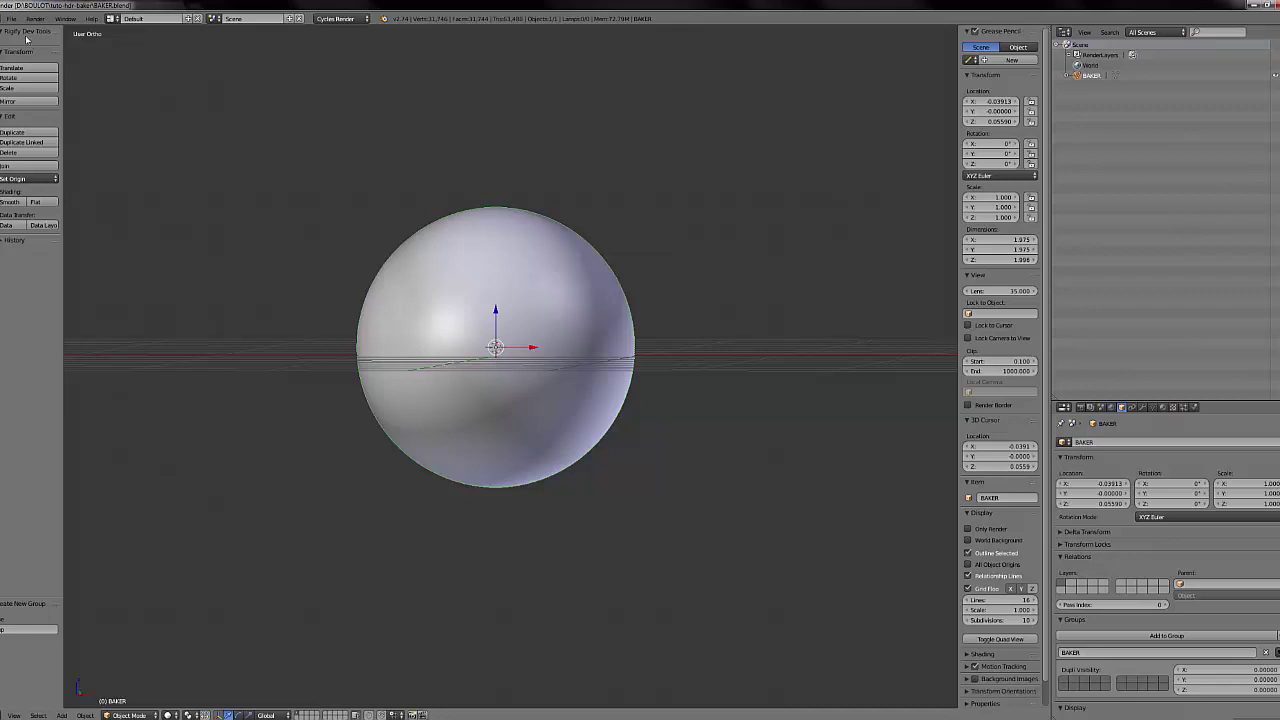
- Open the recent file SECRET-LAB.blend
left_click(11, 18)
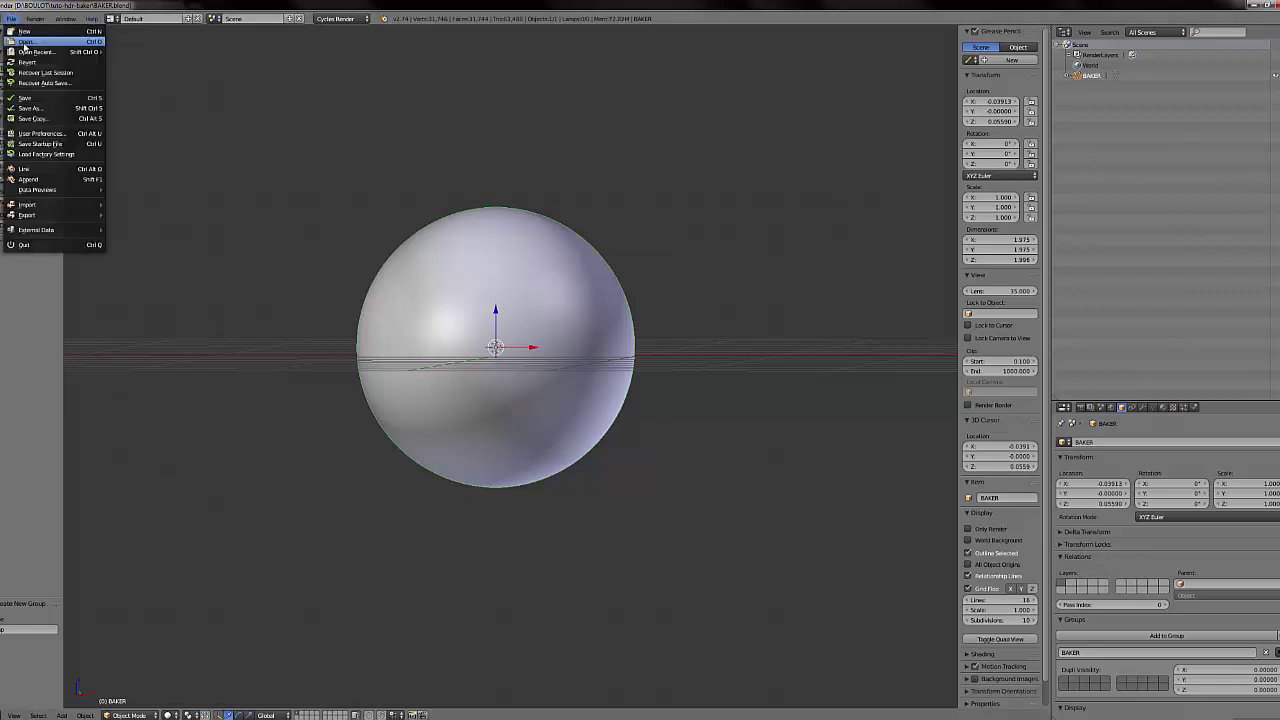
mouse_move(28, 51)
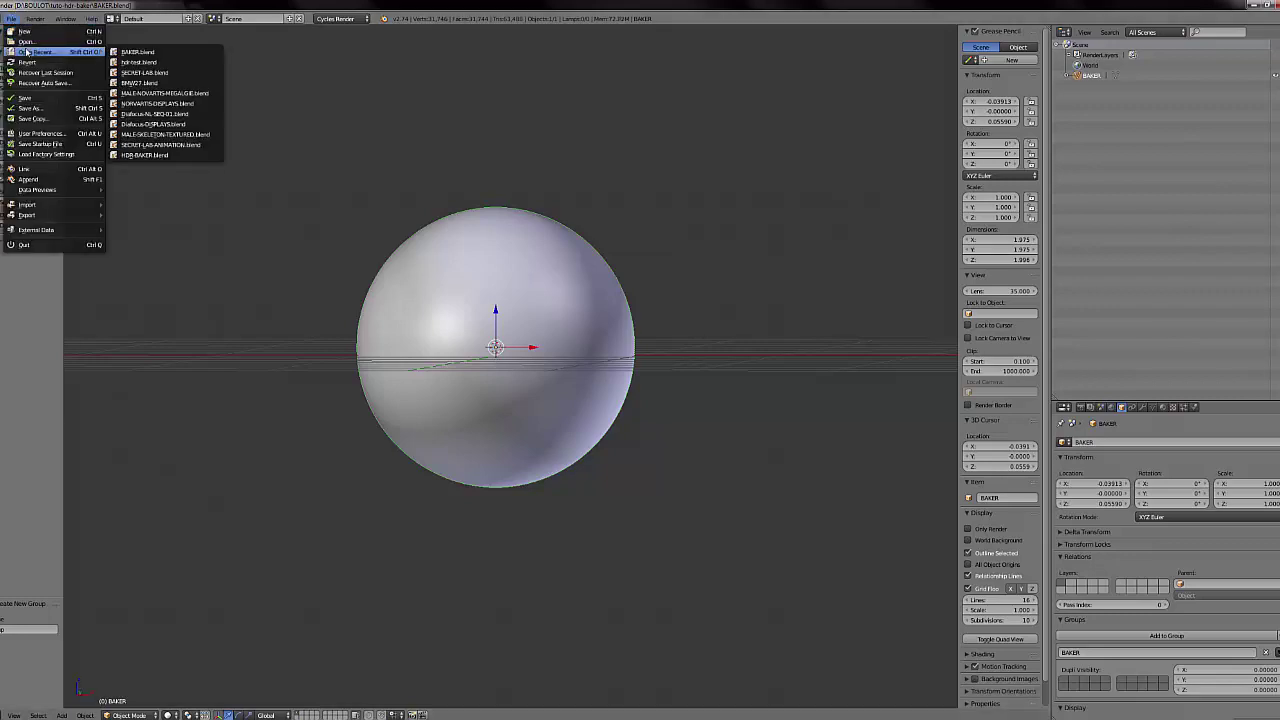
left_click(133, 73)
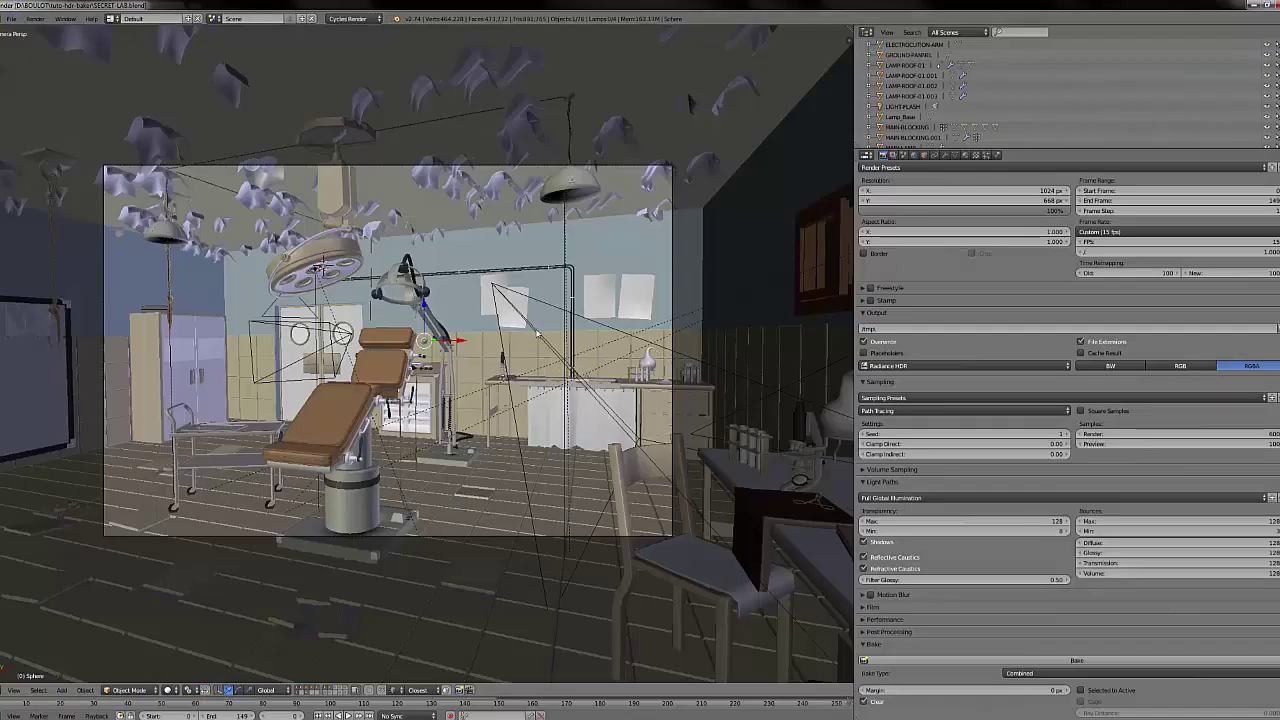
- Delete the selected sphere from the laboratory scene and return to the camera view
scroll(532, 455, "up", 2)
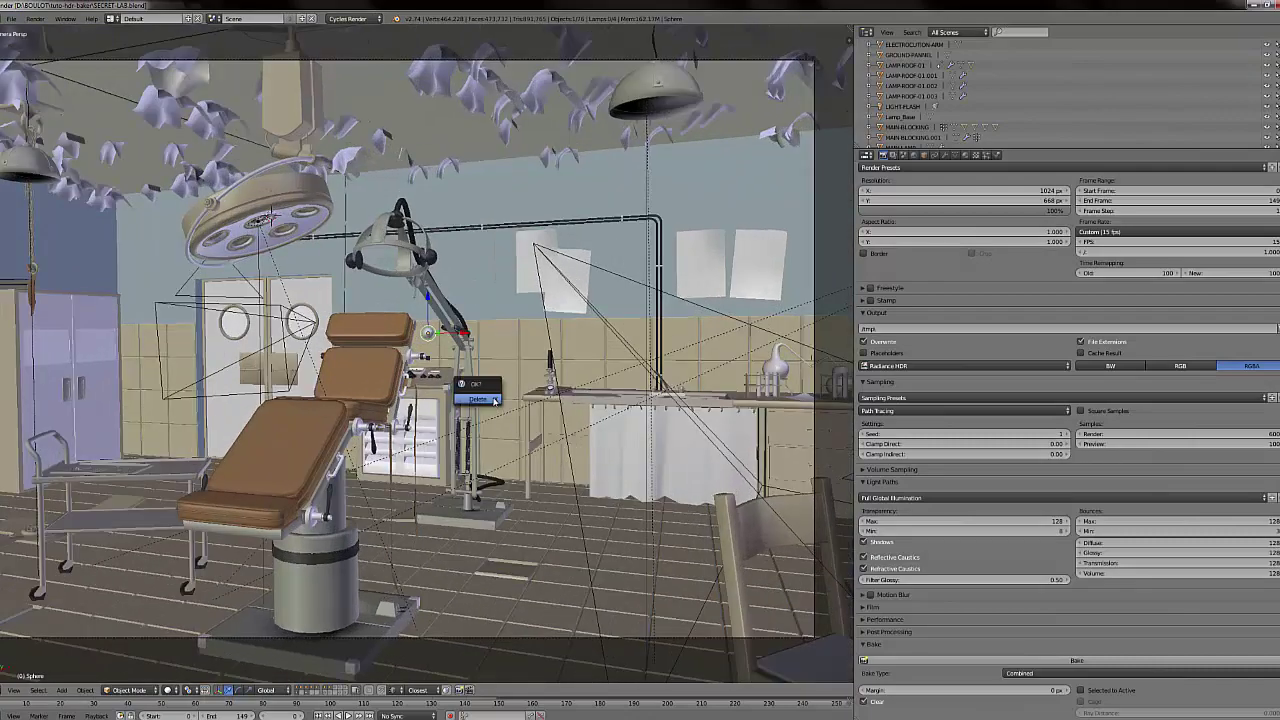
scroll(520, 420, "down", 5)
middle_click_drag(540, 437, 510, 430)
key("KP_0")
scroll(514, 430, "up", 6)
scroll(520, 436, "down", 1)
scroll(519, 432, "down", 1)
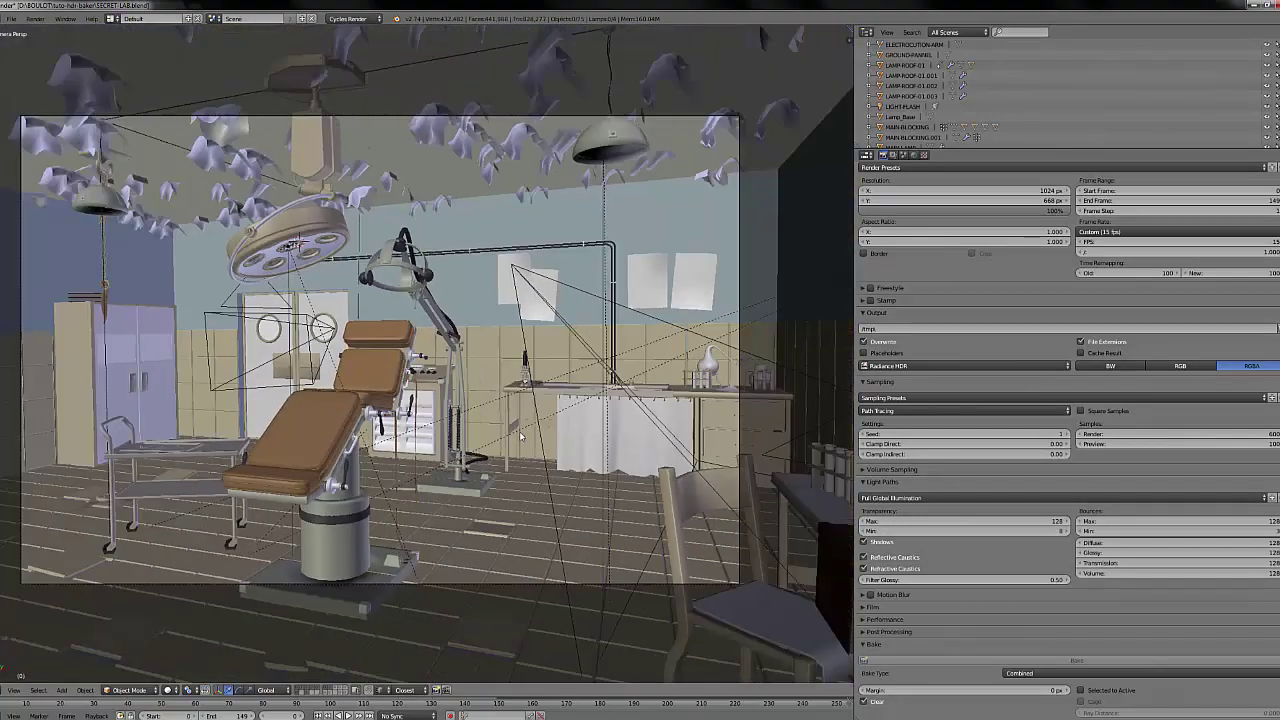
- Select the area light inside the hanging ceiling lamp above the back counter
scroll(394, 409, "down", 2)
scroll(394, 409, "up", 2)
right_click(604, 211)
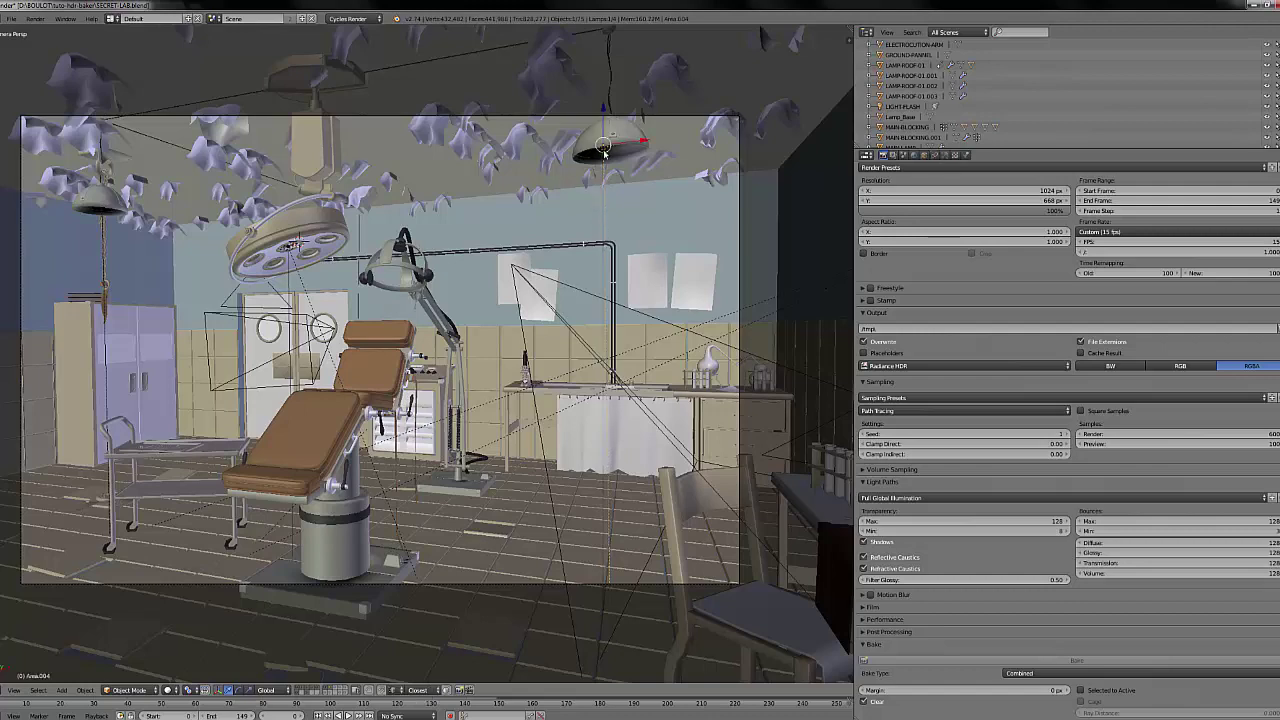
- Examine the light settings of the area lights inside the two hanging ceiling lamps
left_click(944, 155)
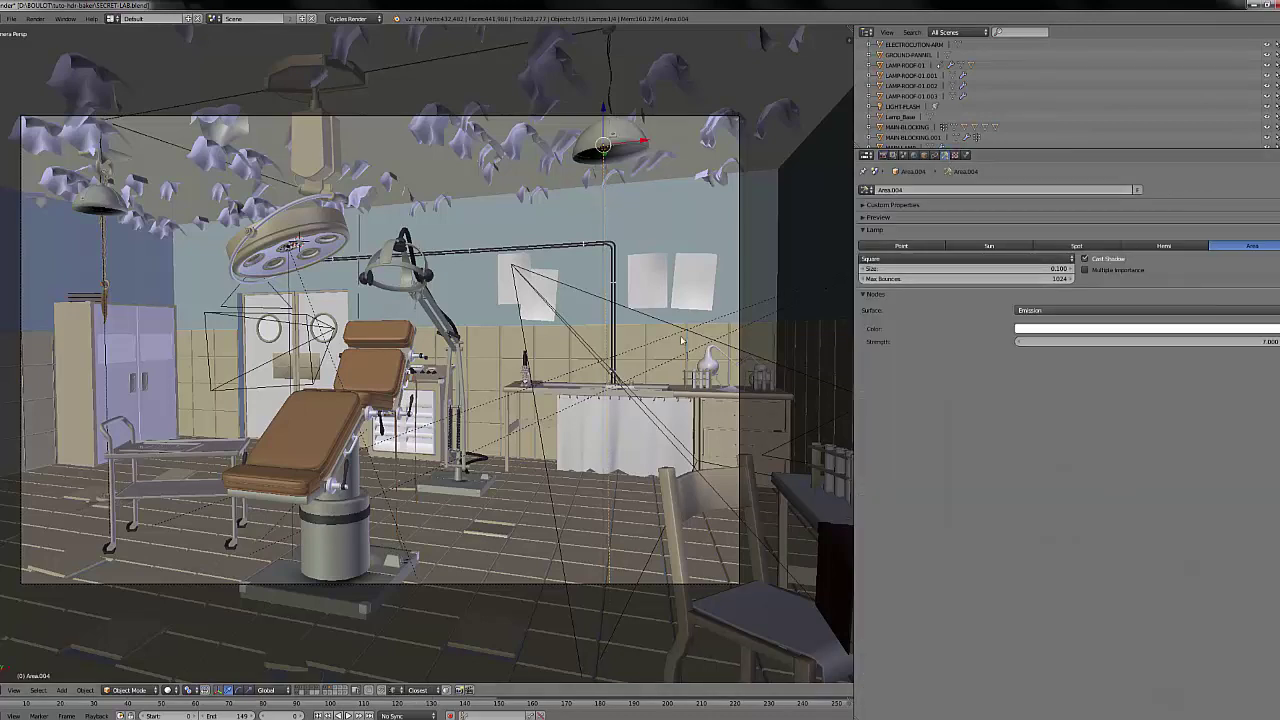
middle_click_drag(417, 224, 458, 222, "shift")
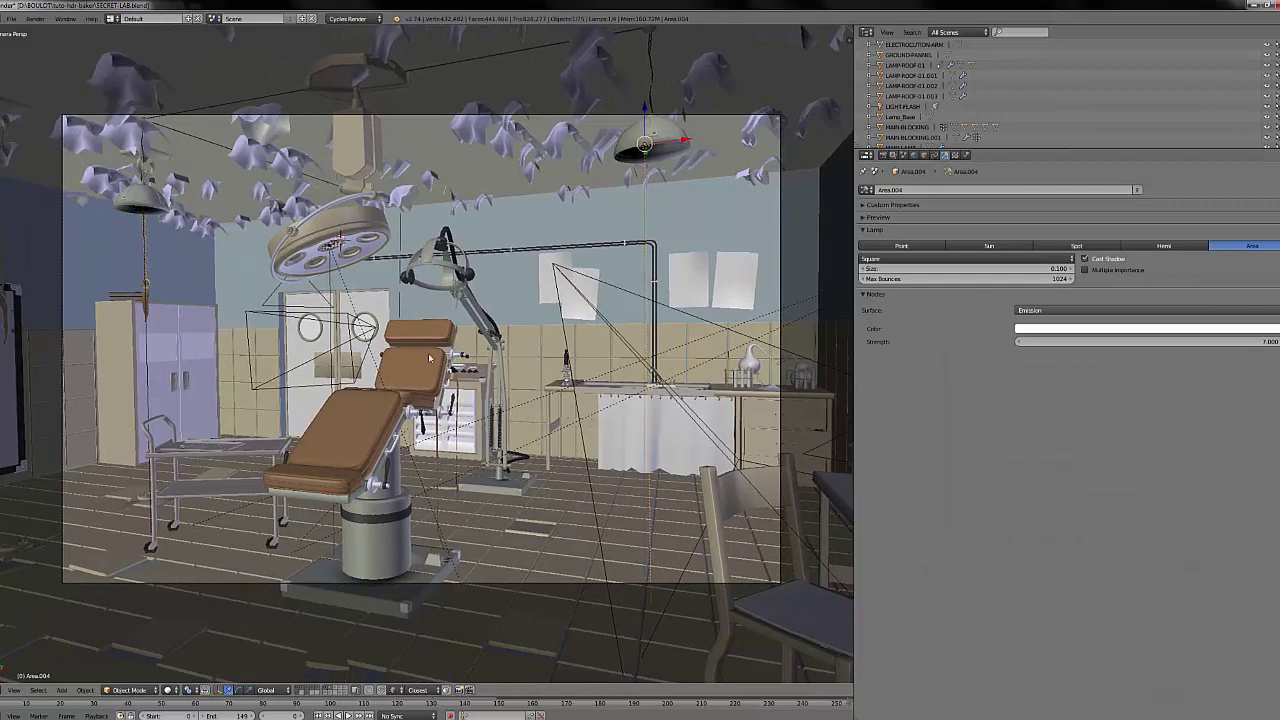
middle_click_drag(305, 366, 346, 366, "shift")
right_click(229, 343)
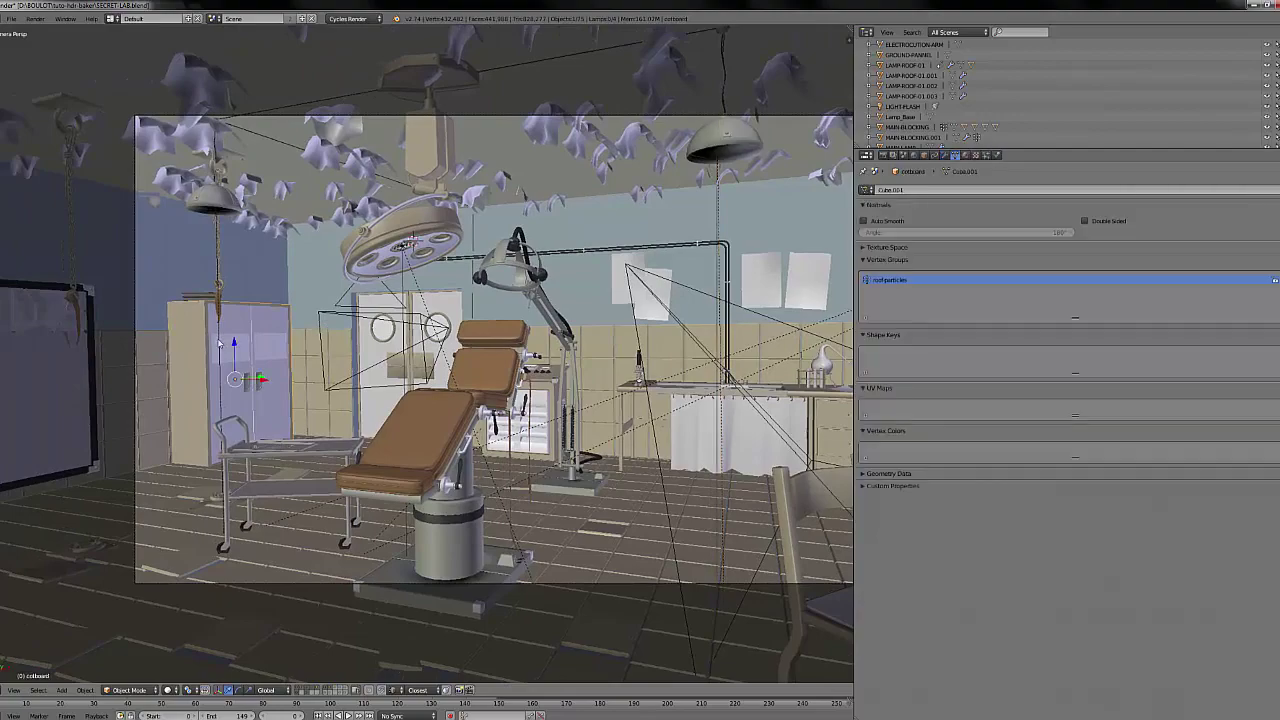
right_click(220, 343)
- Inspect the mesh light inside the hanging ceiling lamp by selecting it, and return to the camera view
middle_click_drag(652, 252, 438, 425, "shift")
scroll(577, 394, "up", 5)
middle_click_drag(577, 394, 535, 420)
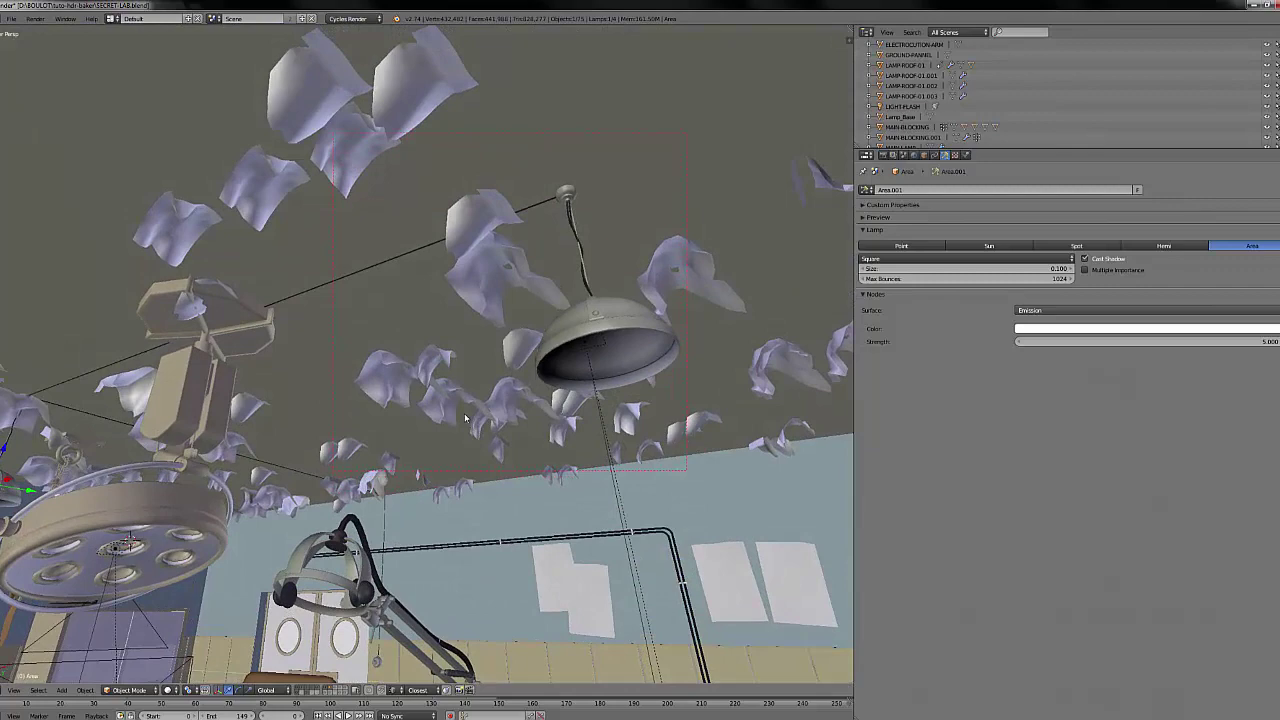
right_click(610, 445)
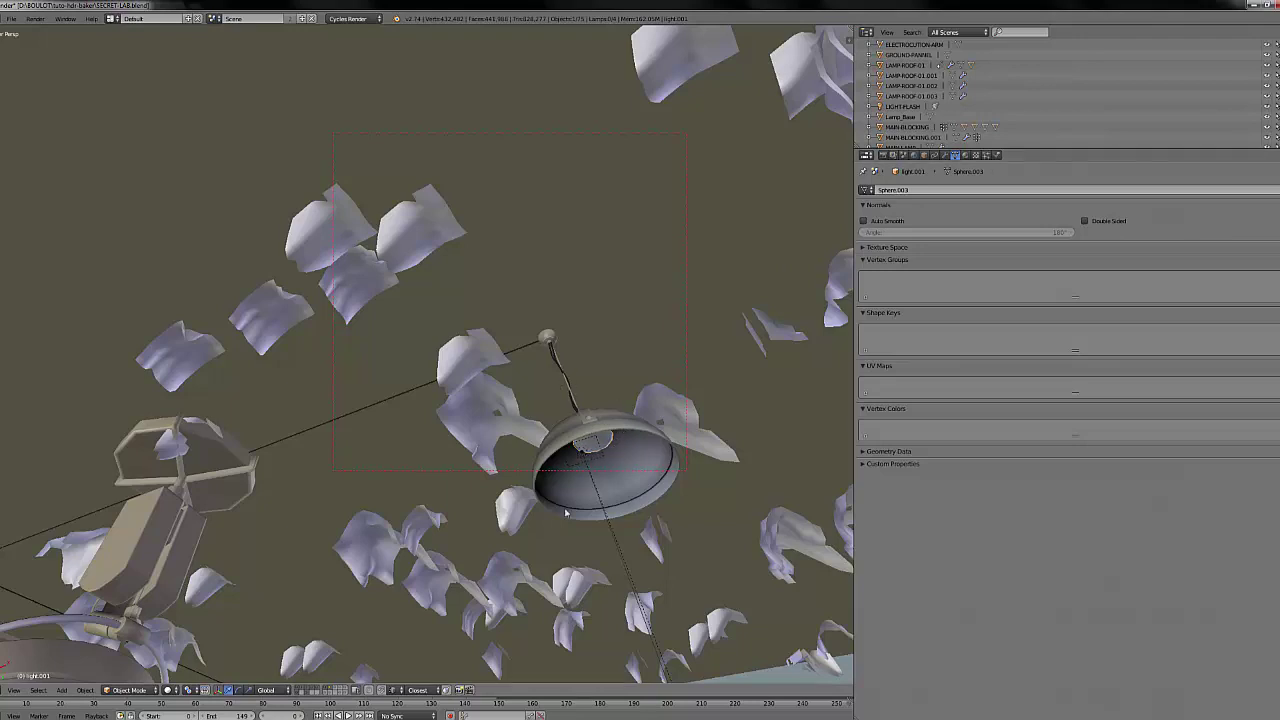
scroll(565, 511, "down", 5)
middle_click_drag(540, 486, 463, 491)
key("KP_0")
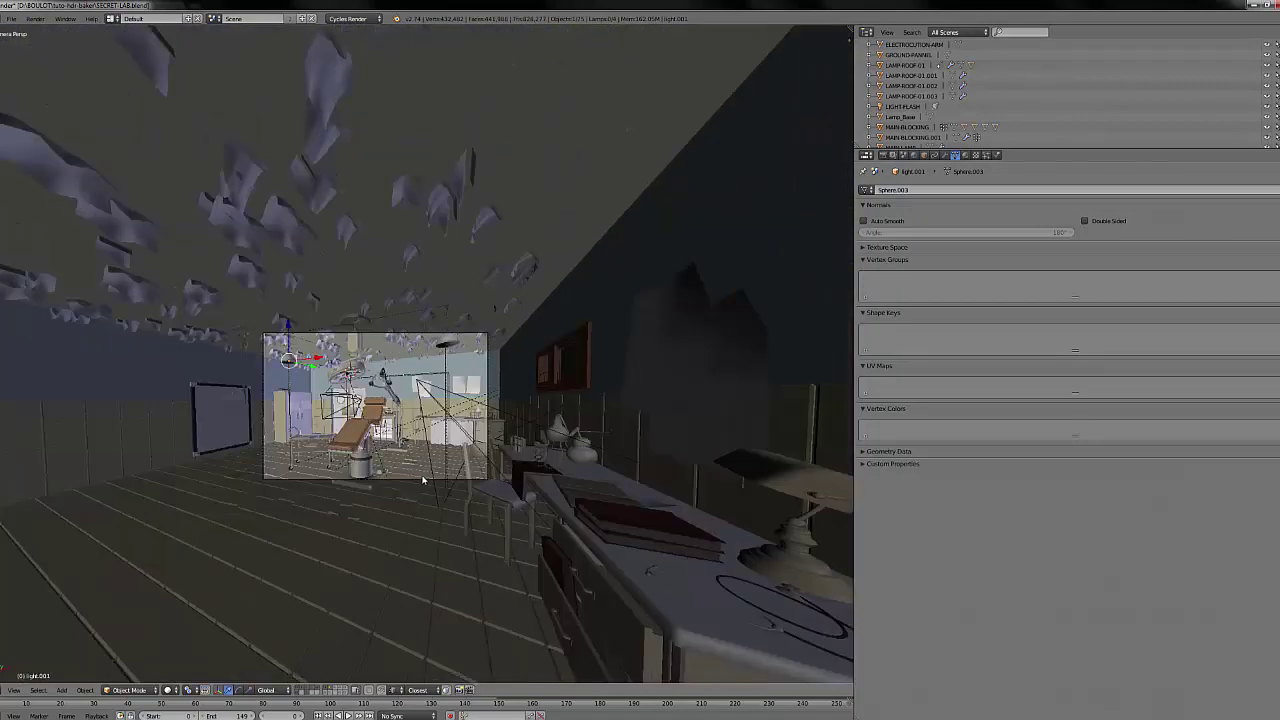
- Preview the laboratory's lighting in rendered shading with a render border around the camera frame, and return to solid shading
key("shift+z")
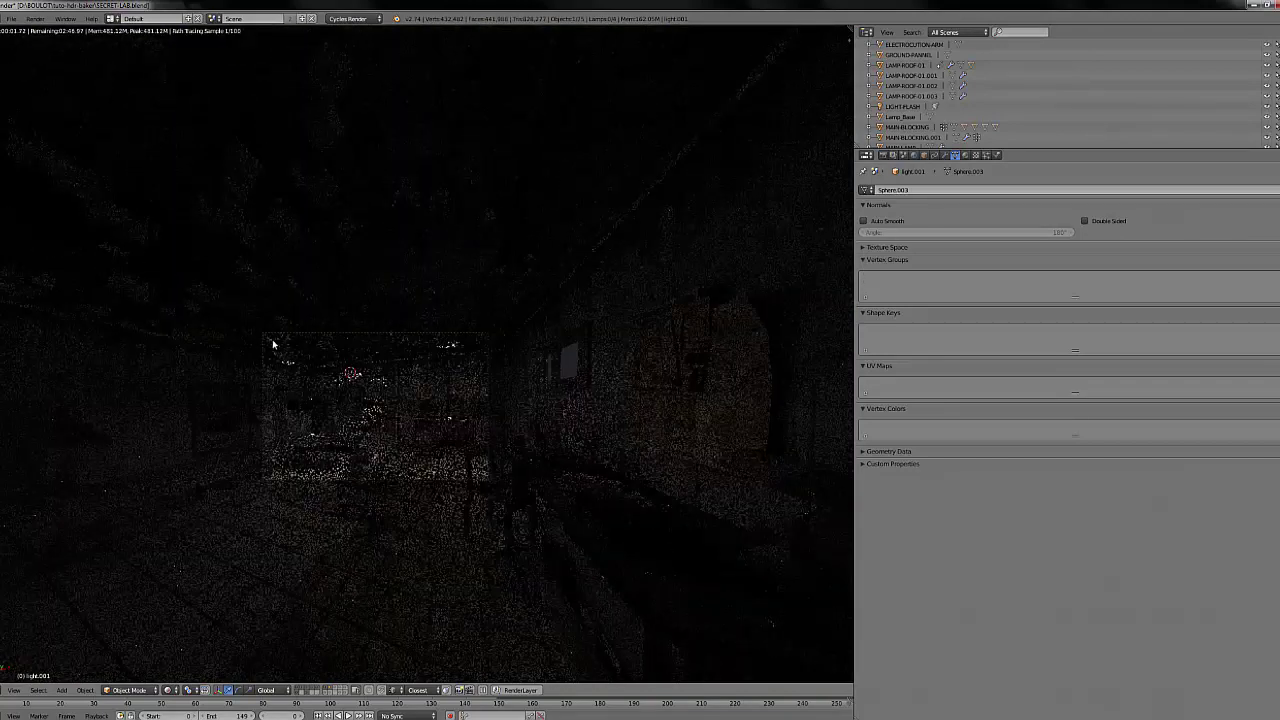
key("ctrl+b")
left_click_drag(335, 387, 477, 475)
key("ctrl+b")
left_click_drag(272, 340, 487, 478)
scroll(440, 487, "up", 5)
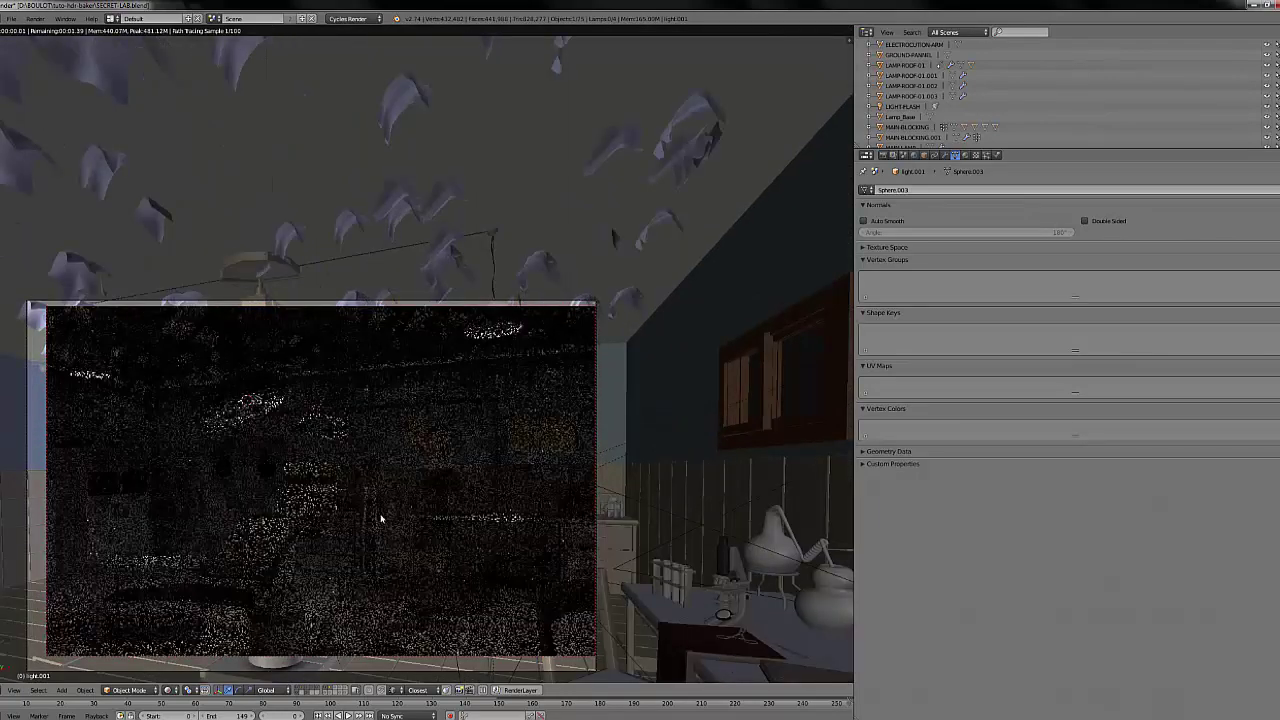
middle_click_drag(381, 518, 471, 470, "shift")
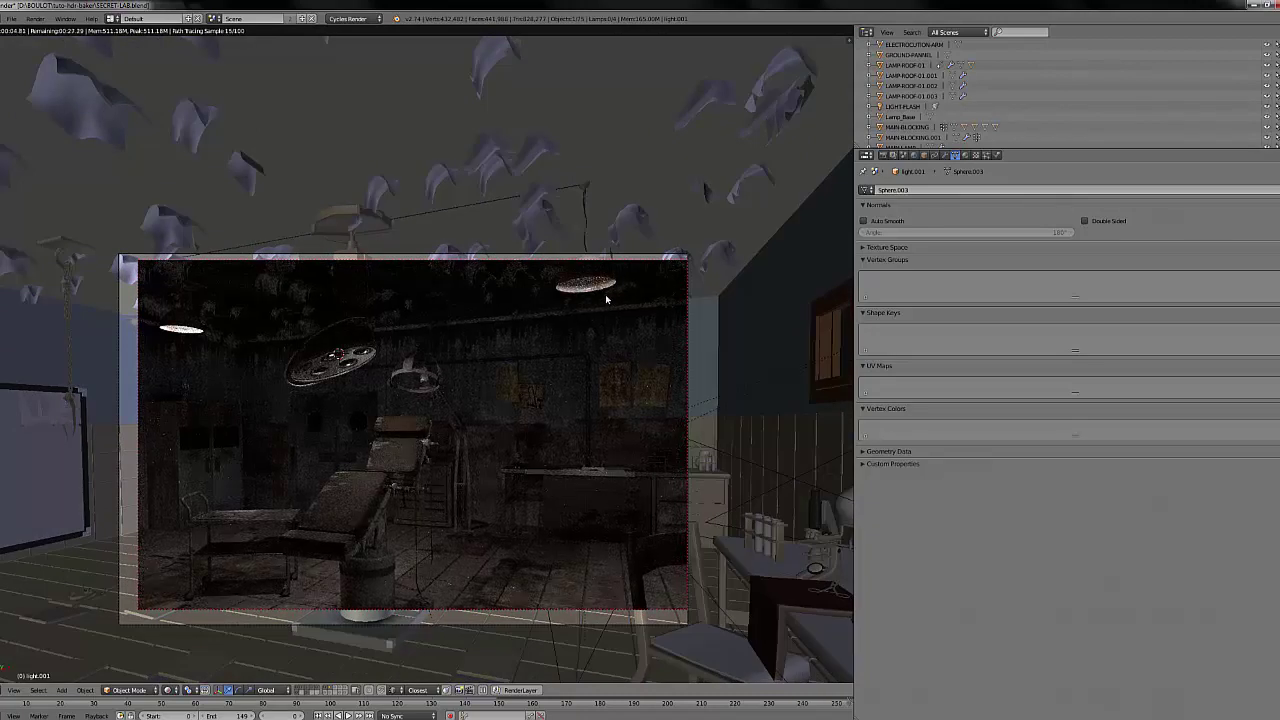
key("shift+z")
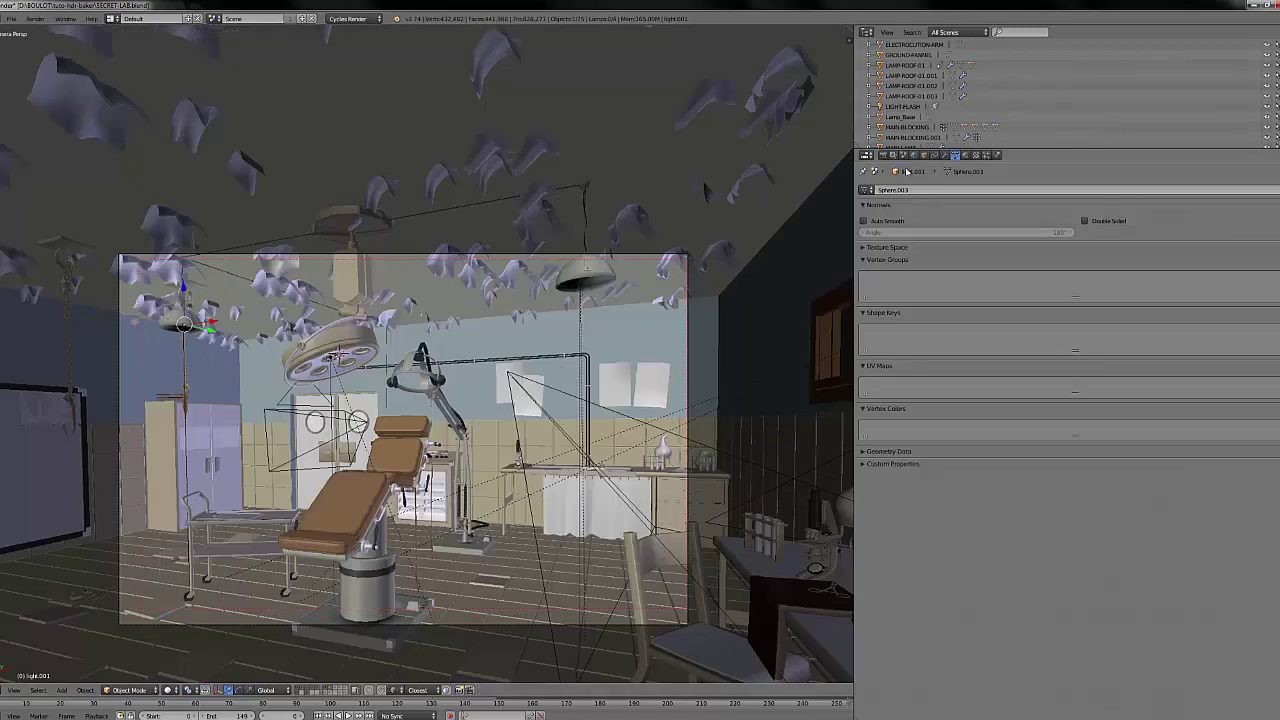
- Bring up the render settings and append the BAKER group from BAKER.blend in the tuto-hdr-baker folder
left_click(883, 155)
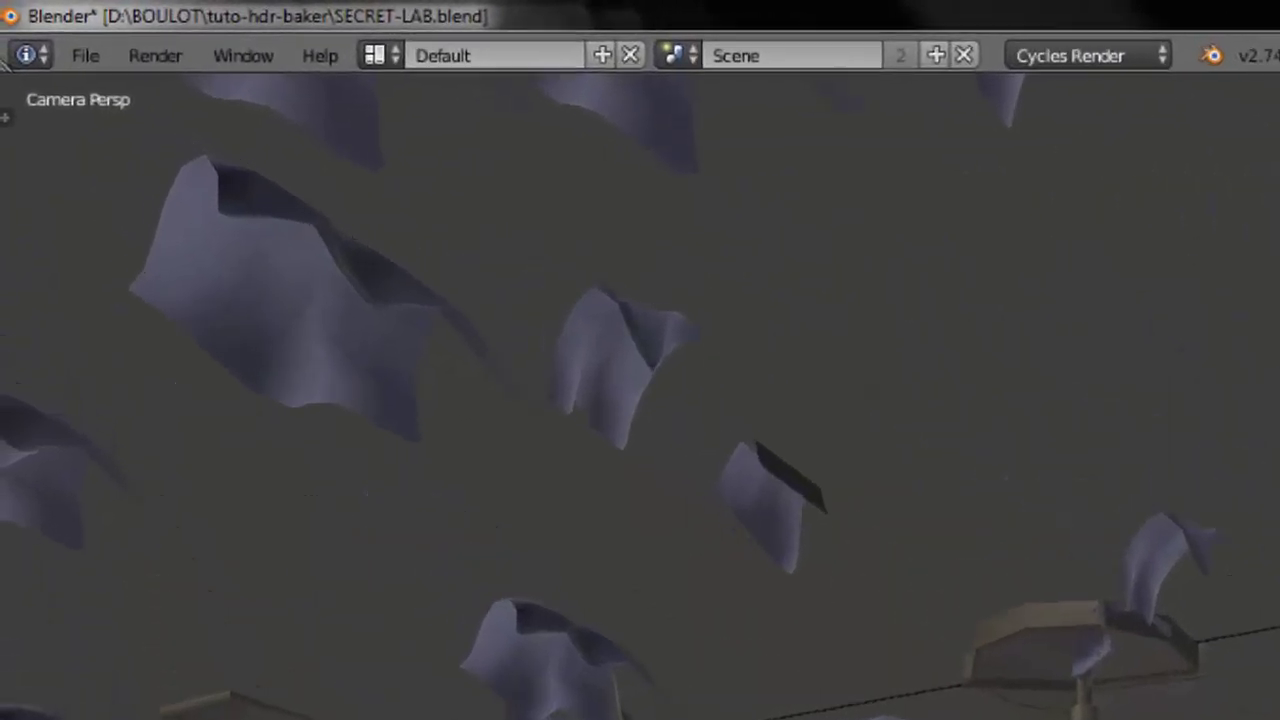
left_click(97, 52)
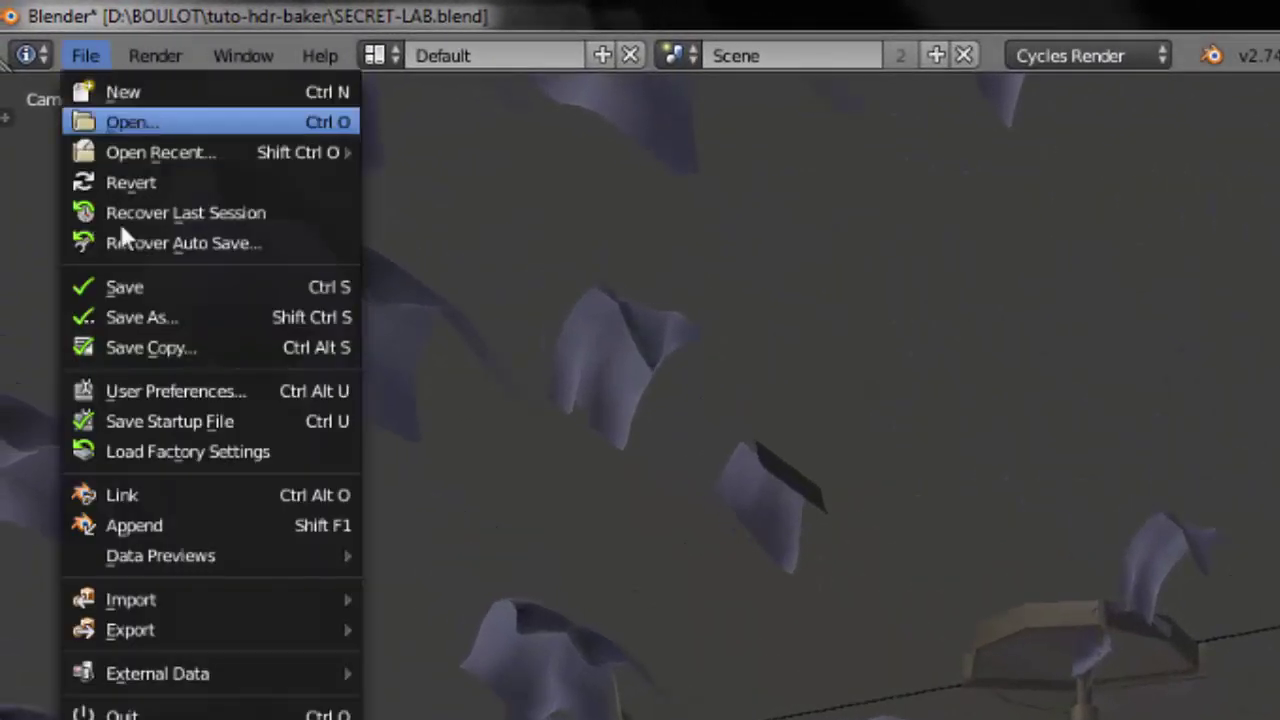
left_click(158, 525)
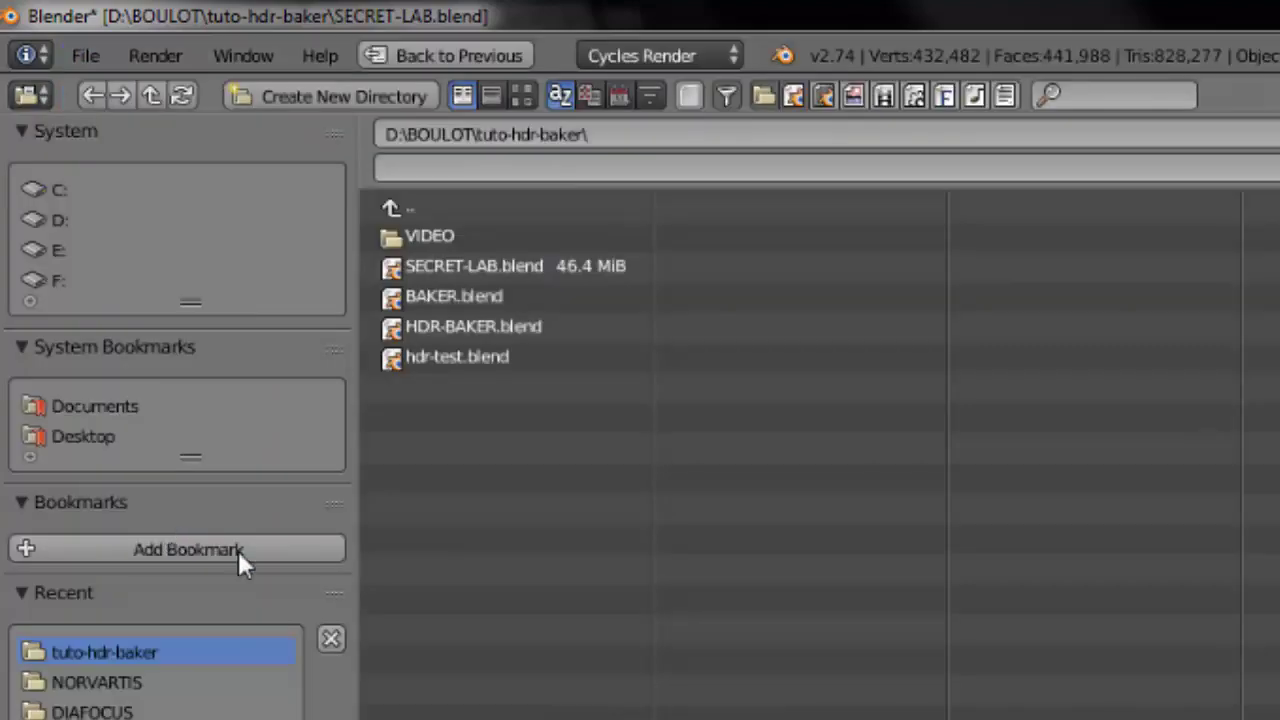
left_click(463, 297)
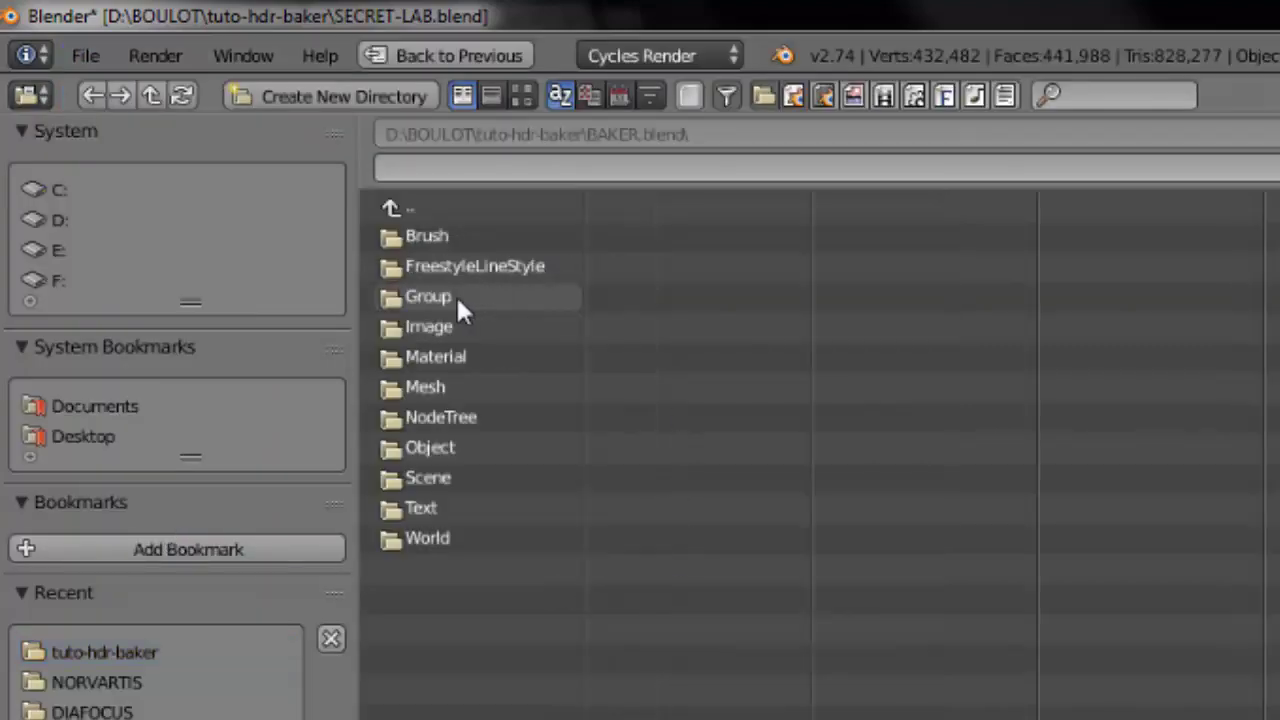
left_click(410, 212)
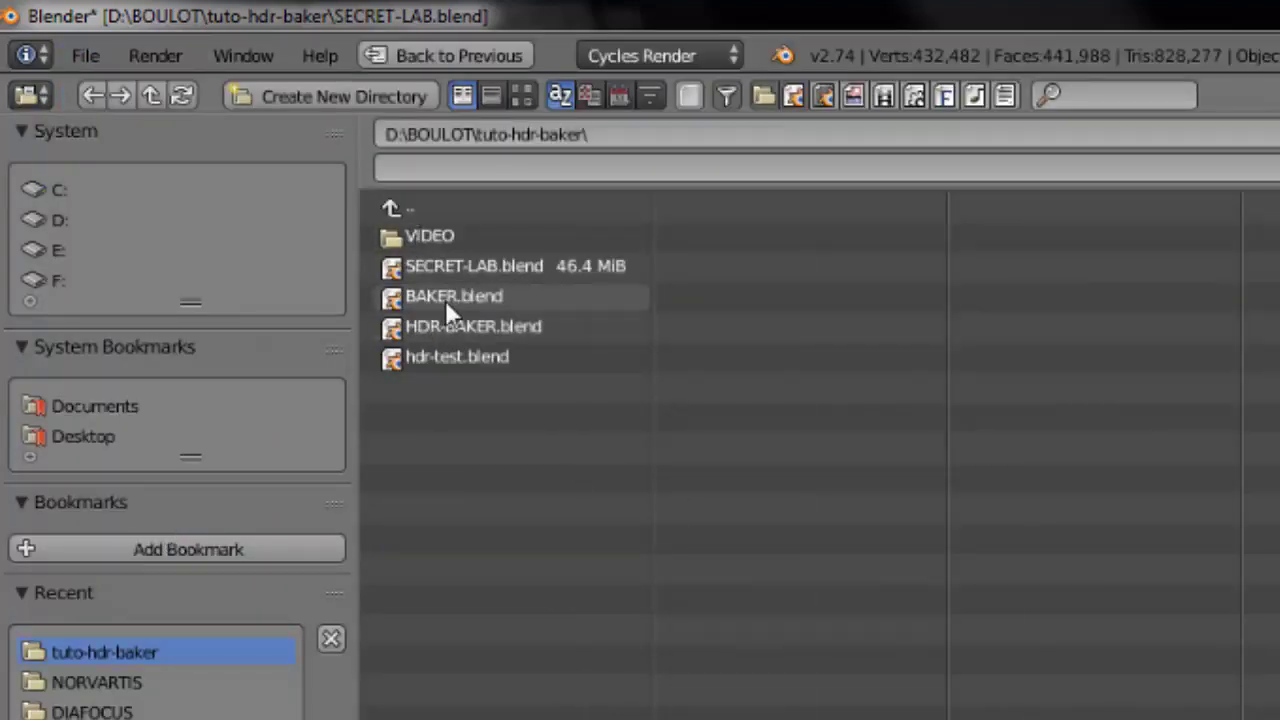
left_click(445, 300)
left_click(449, 300)
left_click(432, 238)
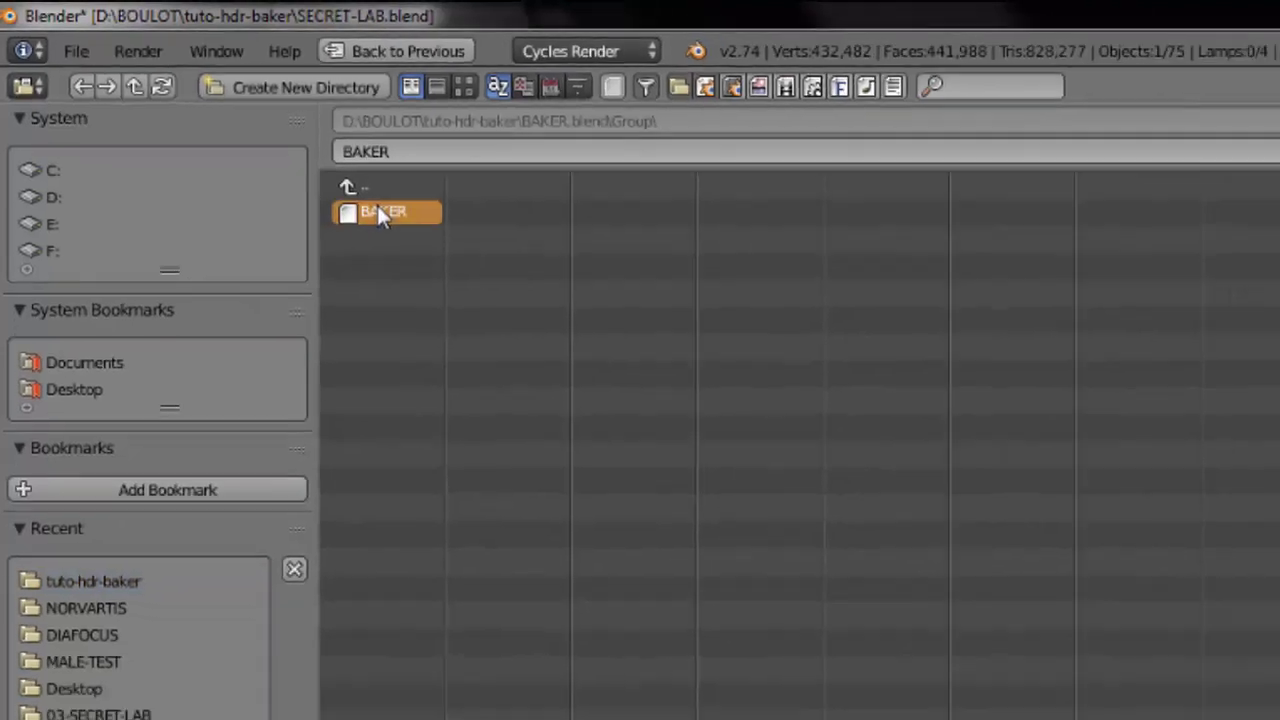
double_click(370, 207)
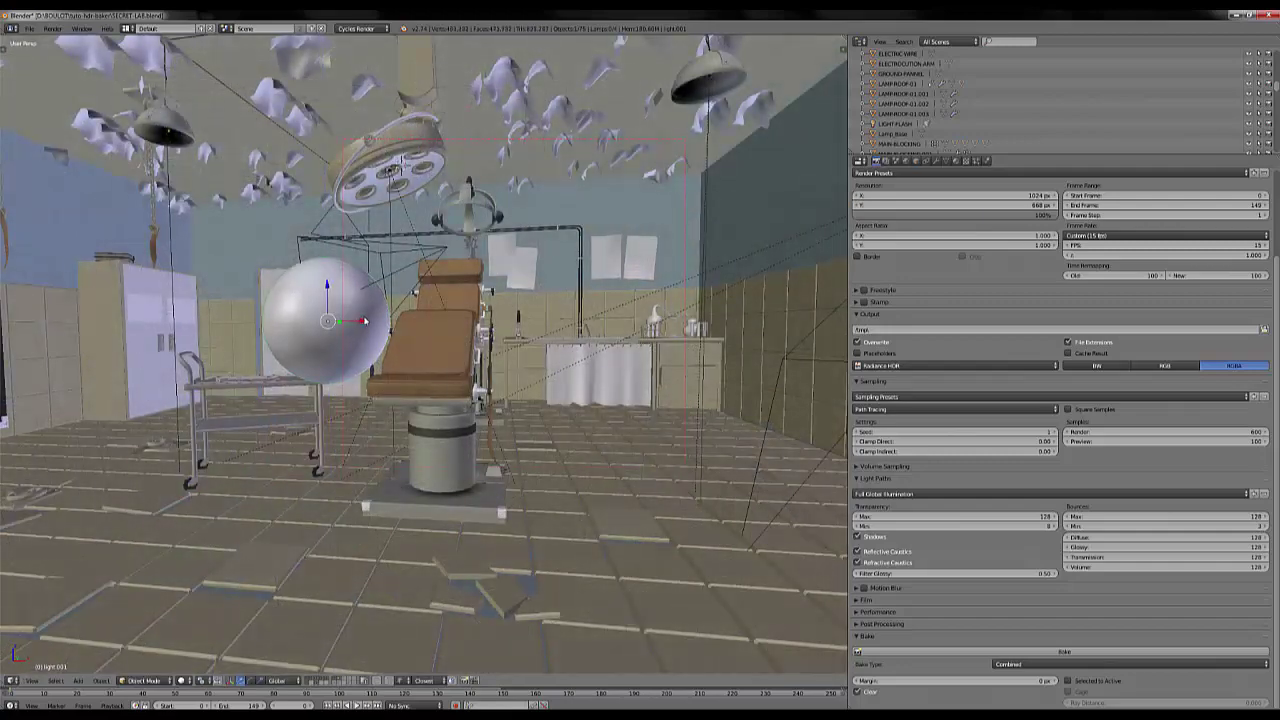
- Move the appended BAKER sphere to the open space beside the operating chair and scale it down
right_click_drag(326, 297, 581, 343)
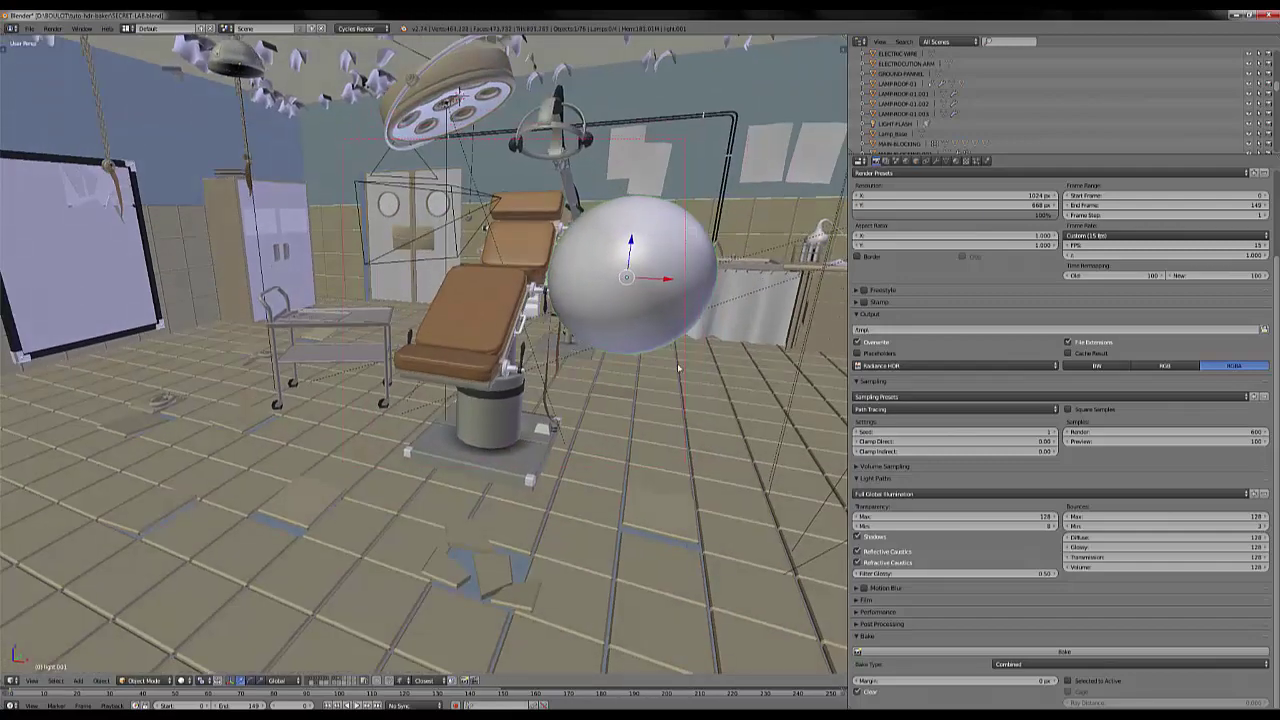
key("s")
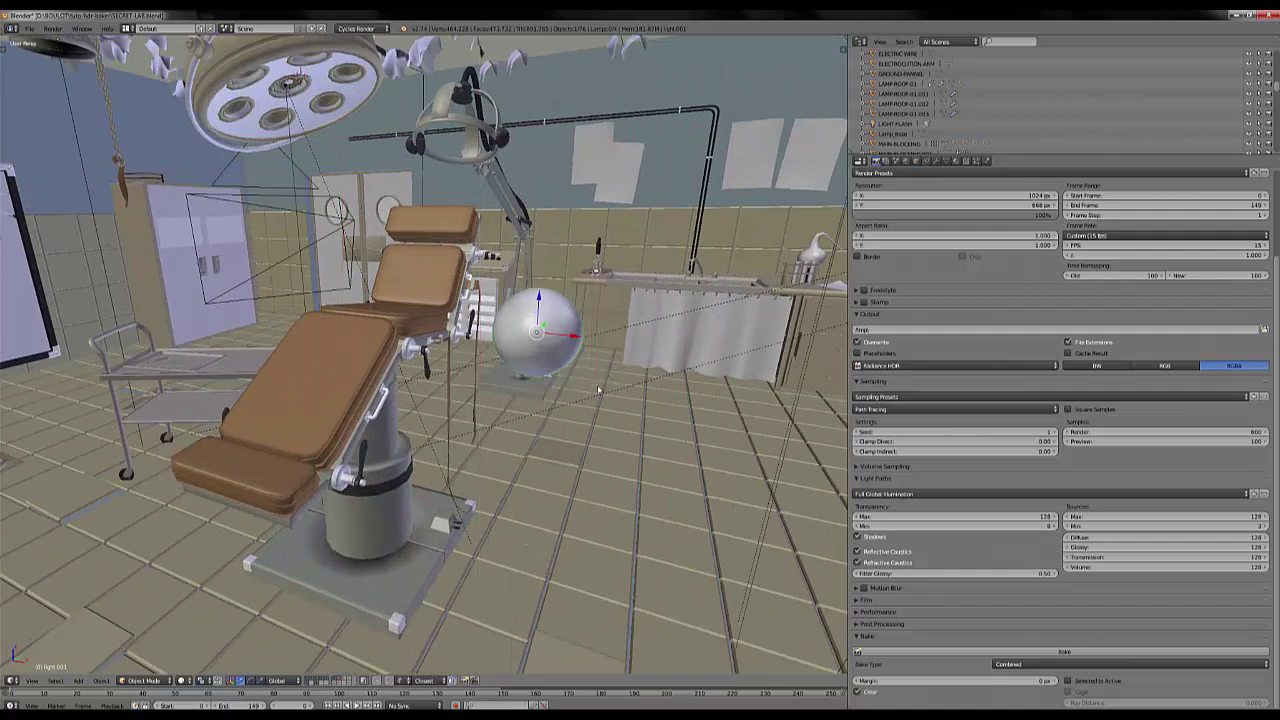
- Check the sphere's reflections of the room in a rendered preview and return to solid shading
key("shift+z")
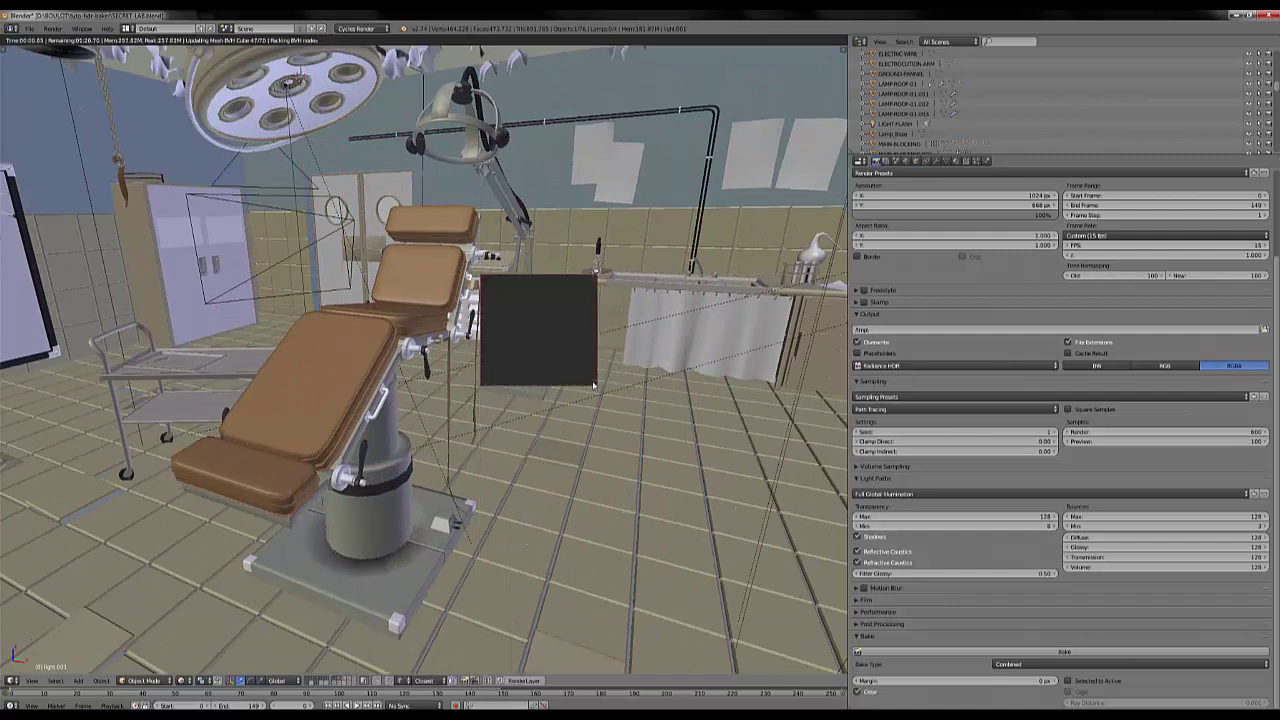
mouse_move(598, 387)
middle_mouse_down()
mouse_move(618, 432)
mouse_move(610, 366)
middle_mouse_up()
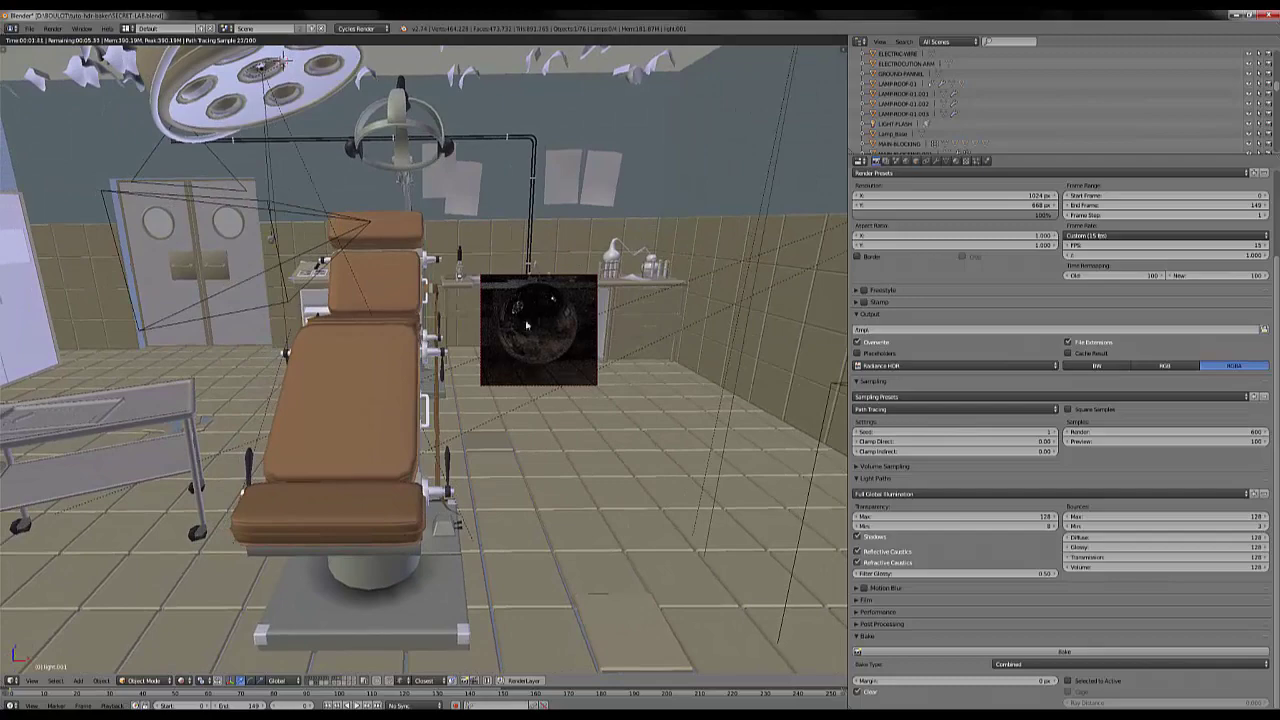
key("shift+z")
- Scale the BAKER sphere down to about 0.16 of its size so it takes up little space in the room
scroll(543, 398, "down", 4)
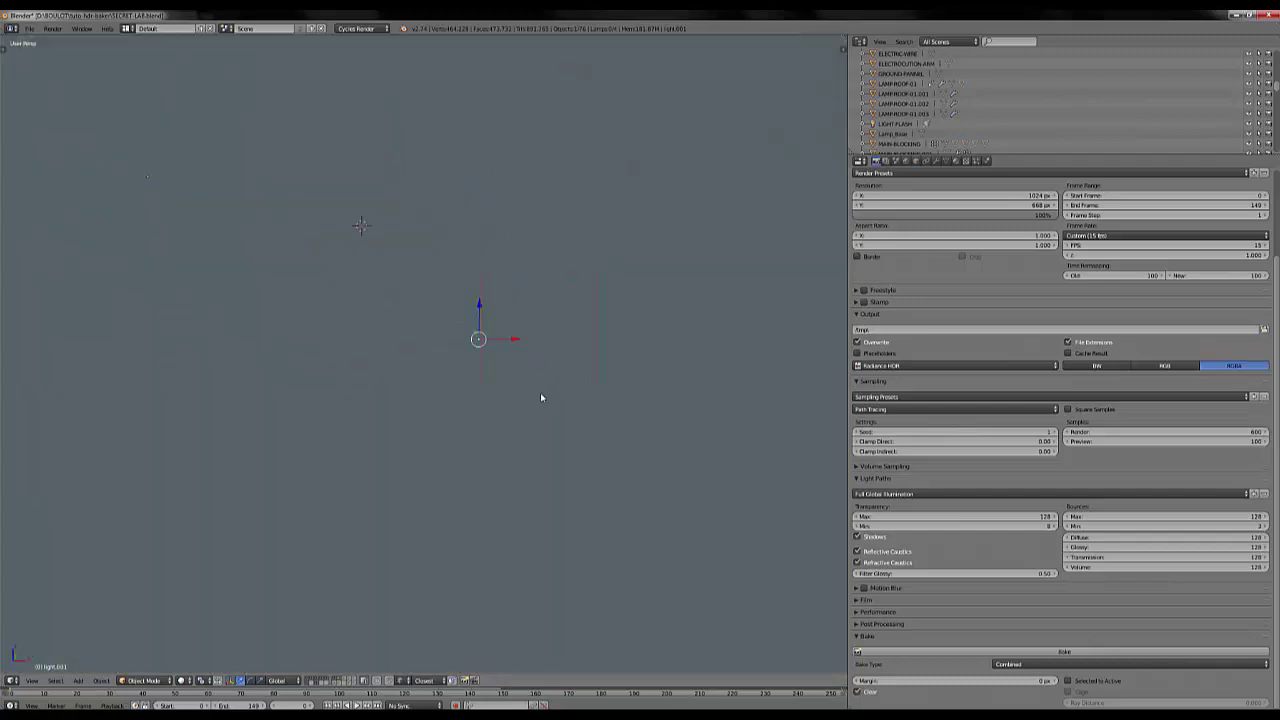
scroll(535, 400, "up", 2)
mouse_move(531, 403)
middle_mouse_down()
mouse_move(473, 399)
mouse_move(612, 383)
middle_mouse_up()
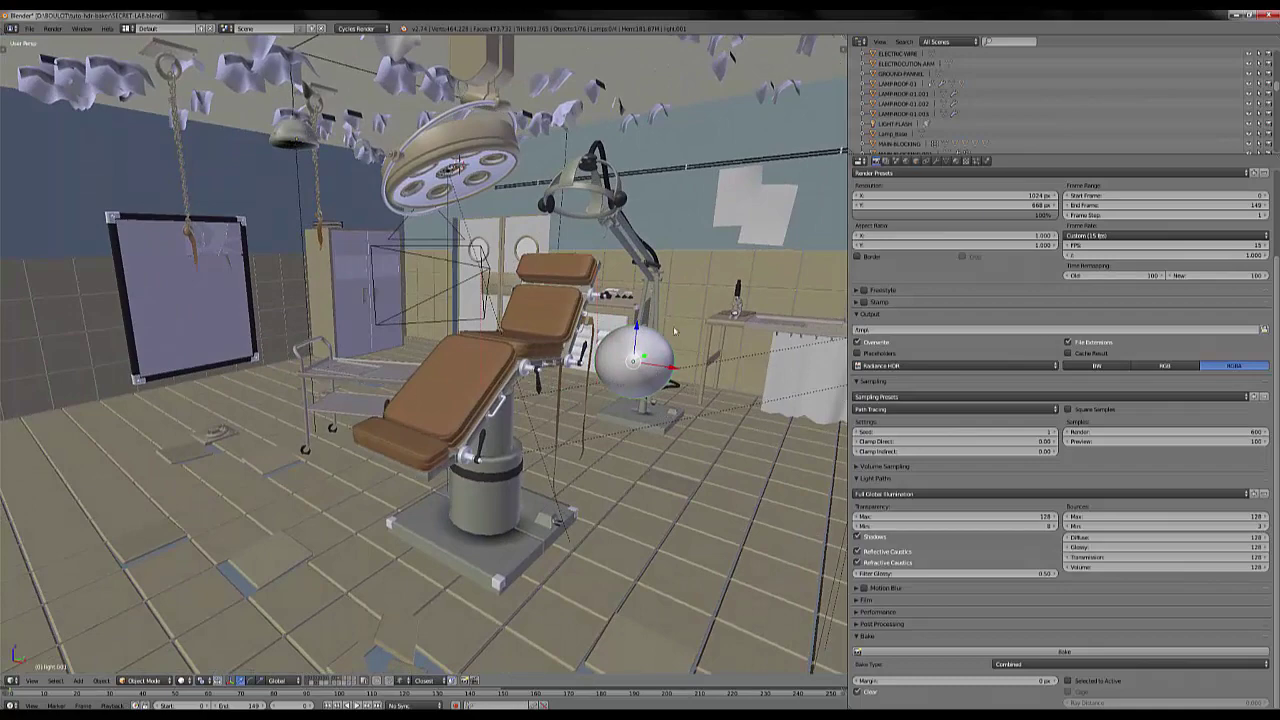
scroll(673, 330, "down", 4)
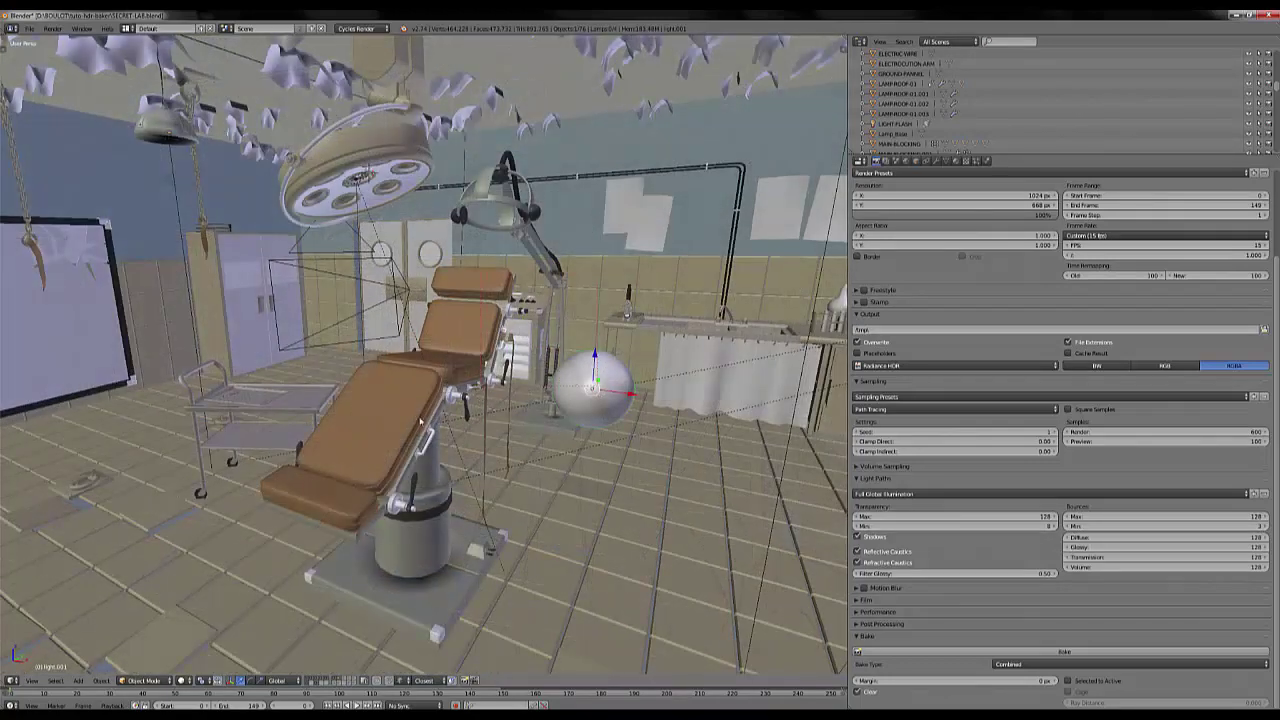
middle_click_drag(425, 420, 498, 346)
middle_click_drag(257, 411, 207, 418)
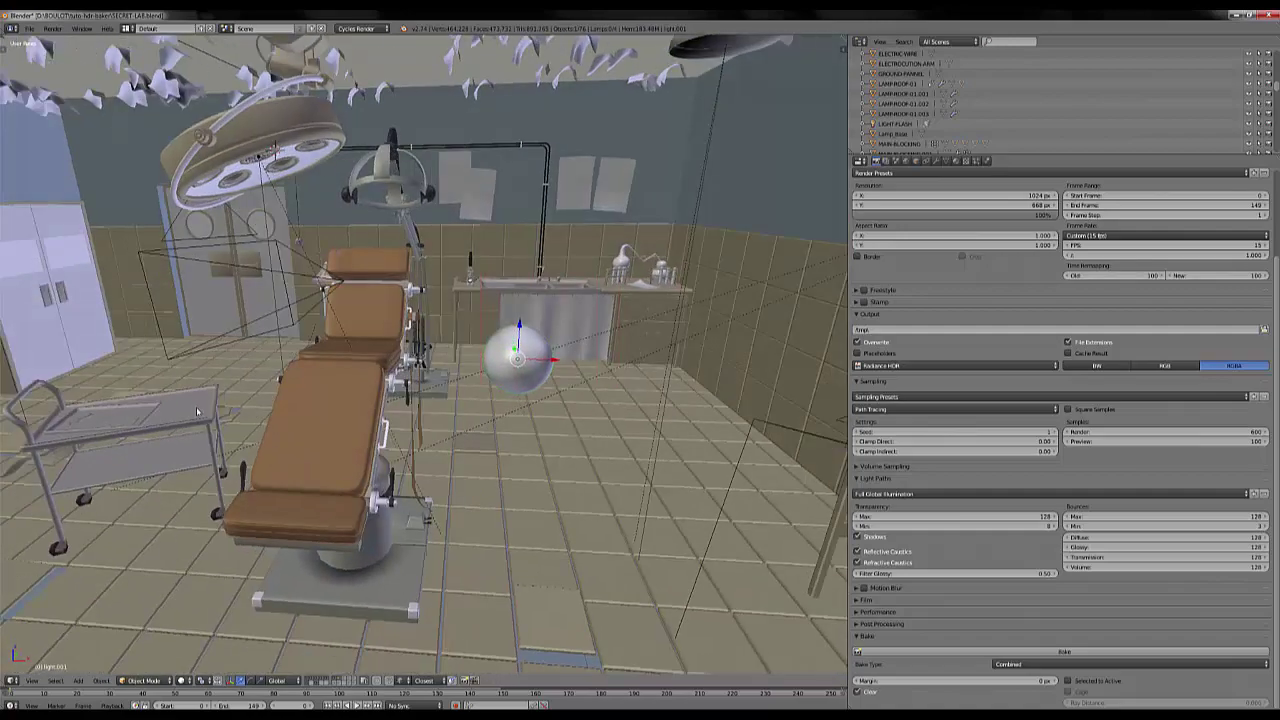
middle_click_drag(611, 466, 655, 409)
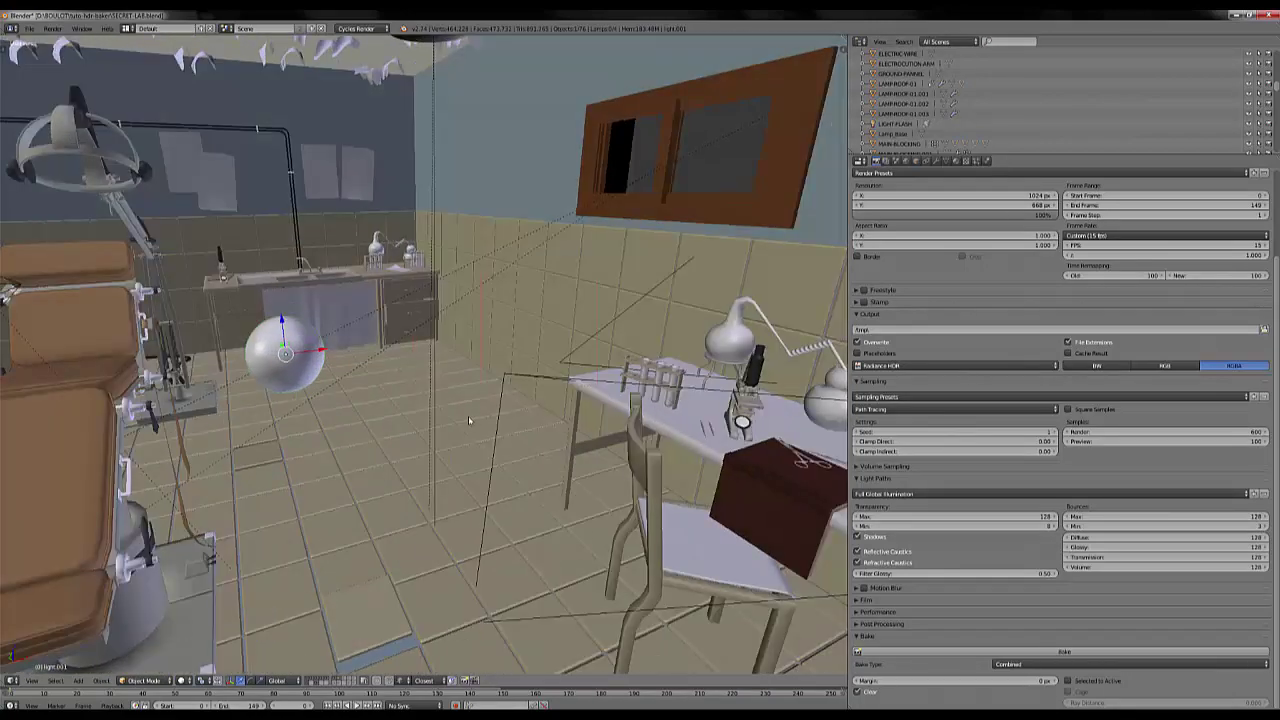
middle_click_drag(457, 415, 505, 437)
key("s")
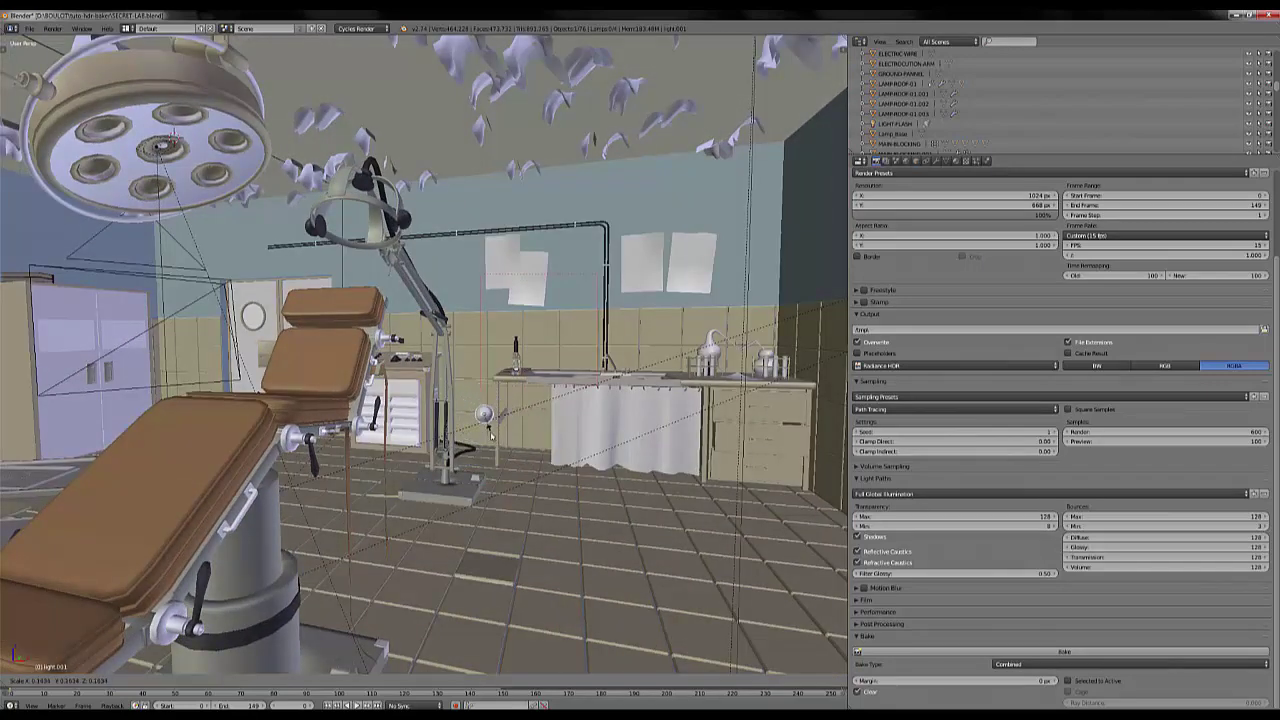
left_click(511, 428)
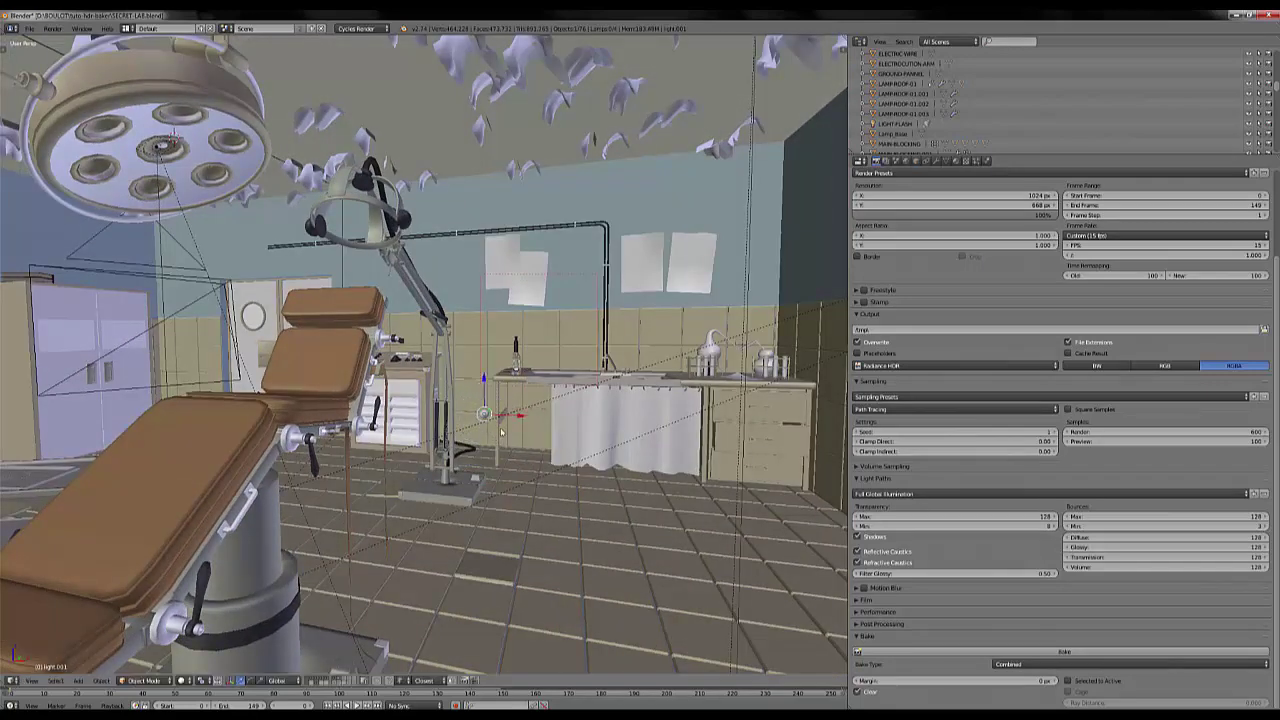
- Examine the small sphere's placement between the operating chair, lamps and back counter from several viewpoints
scroll(434, 477, "down", 2)
mouse_move(434, 477)
middle_mouse_down()
mouse_move(432, 488)
mouse_move(454, 477)
middle_mouse_up()
scroll(432, 489, "down", 3)
scroll(454, 477, "up", 3)
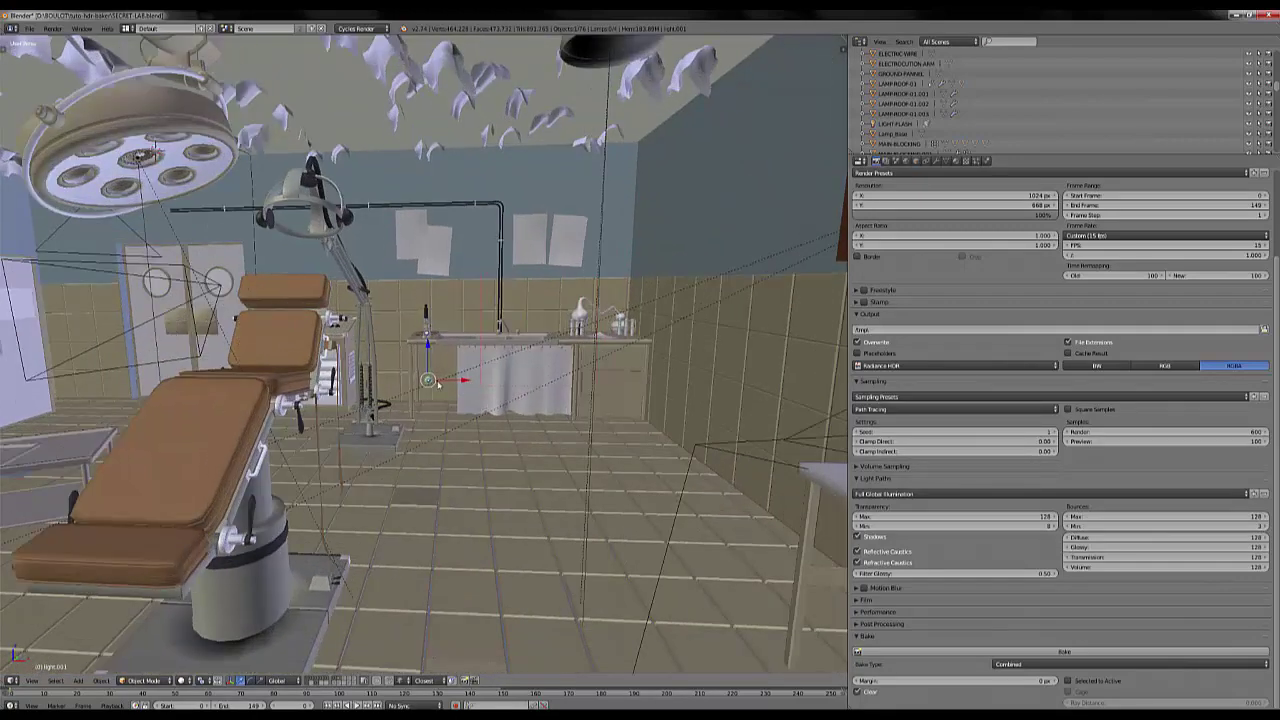
scroll(437, 405, "down", 1)
middle_click_drag(437, 405, 422, 385)
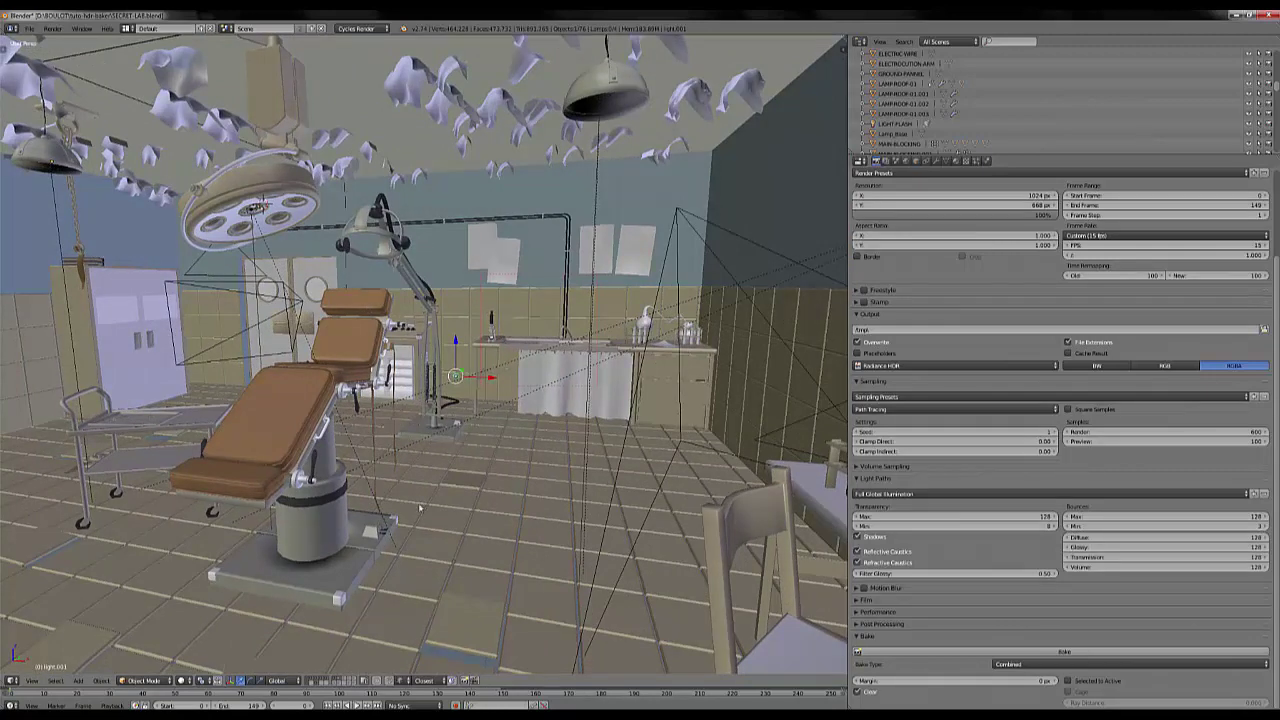
middle_click_drag(418, 535, 498, 522)
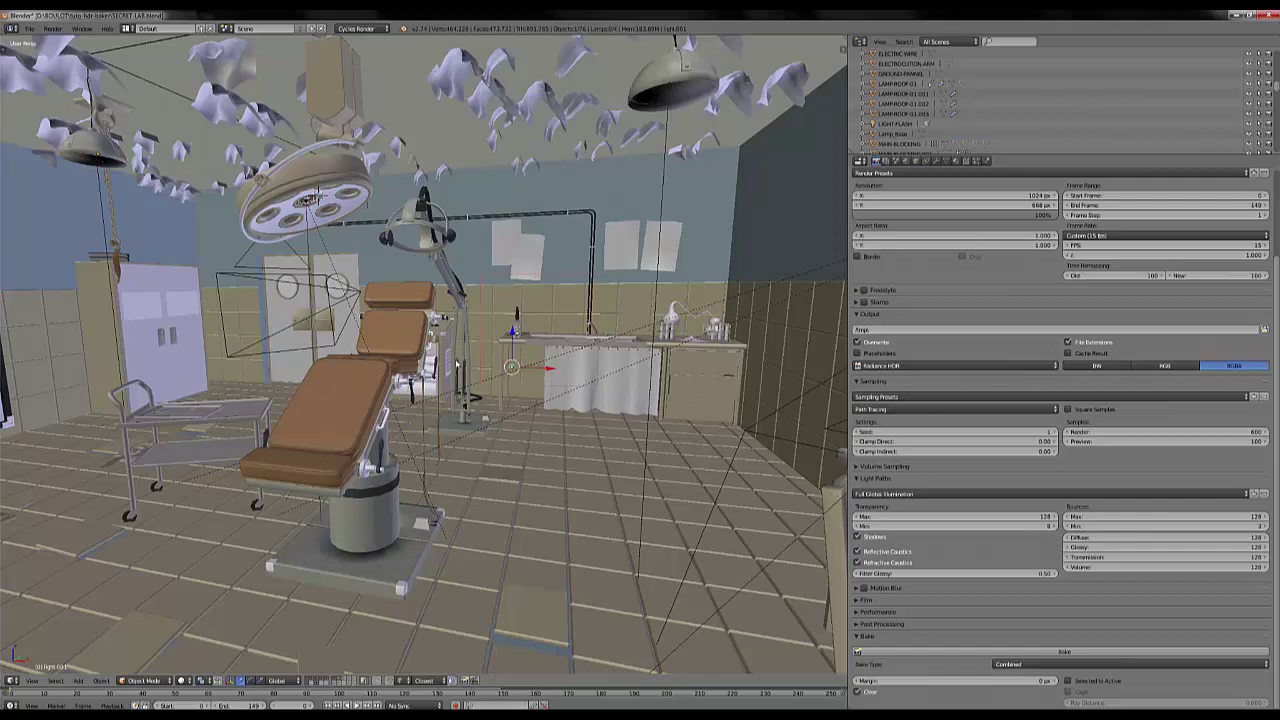
scroll(520, 474, "up", 2)
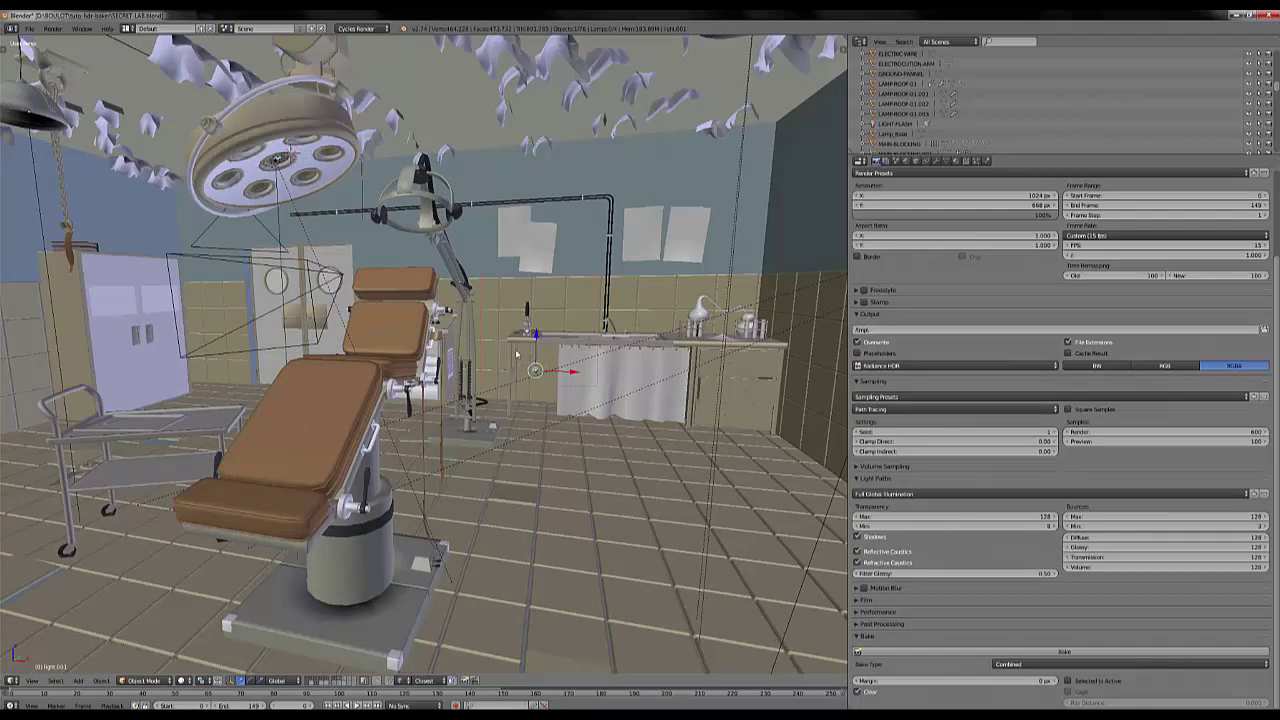
scroll(594, 466, "up", 2)
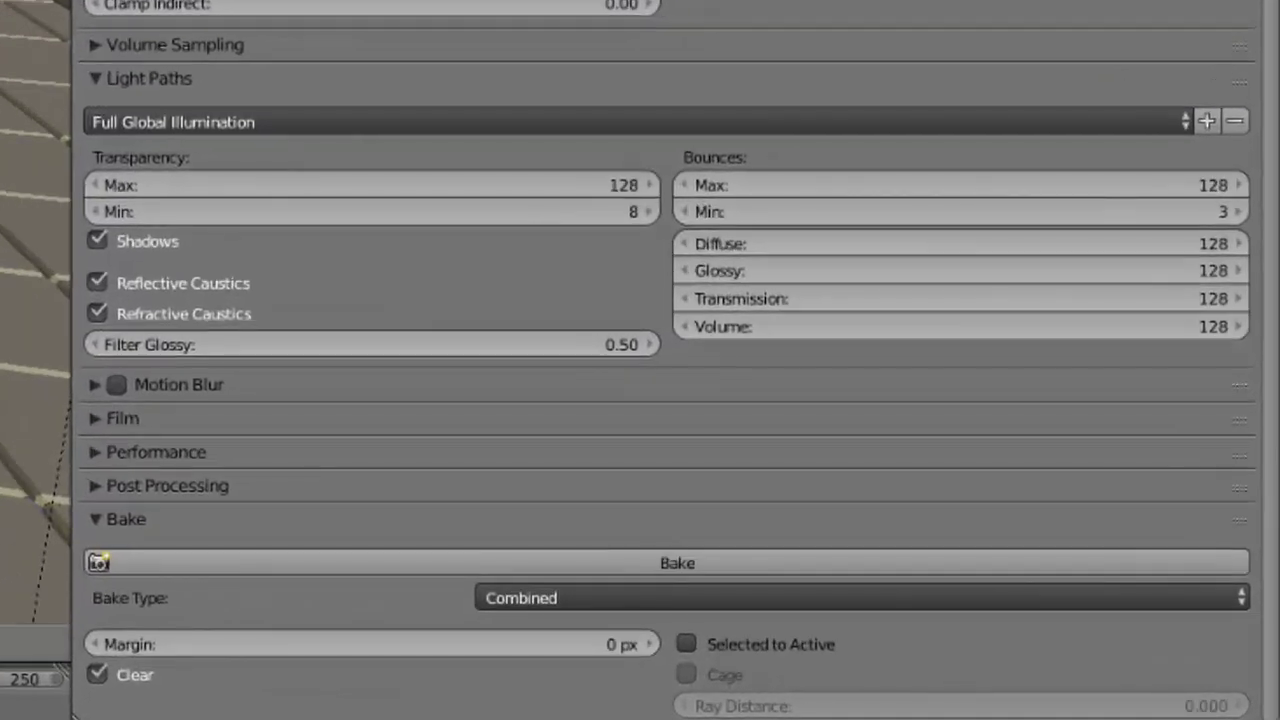
- Apply the Full Global Illumination preset to the light paths
left_click(437, 124)
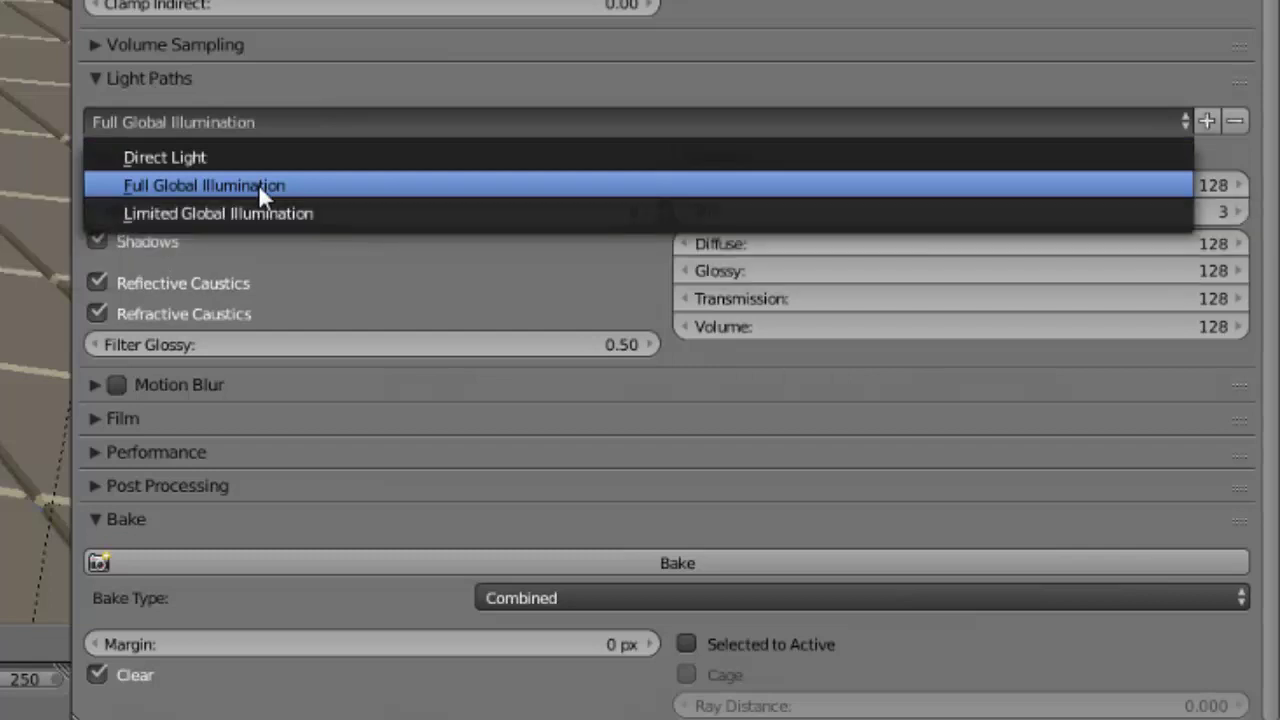
left_click(258, 184)
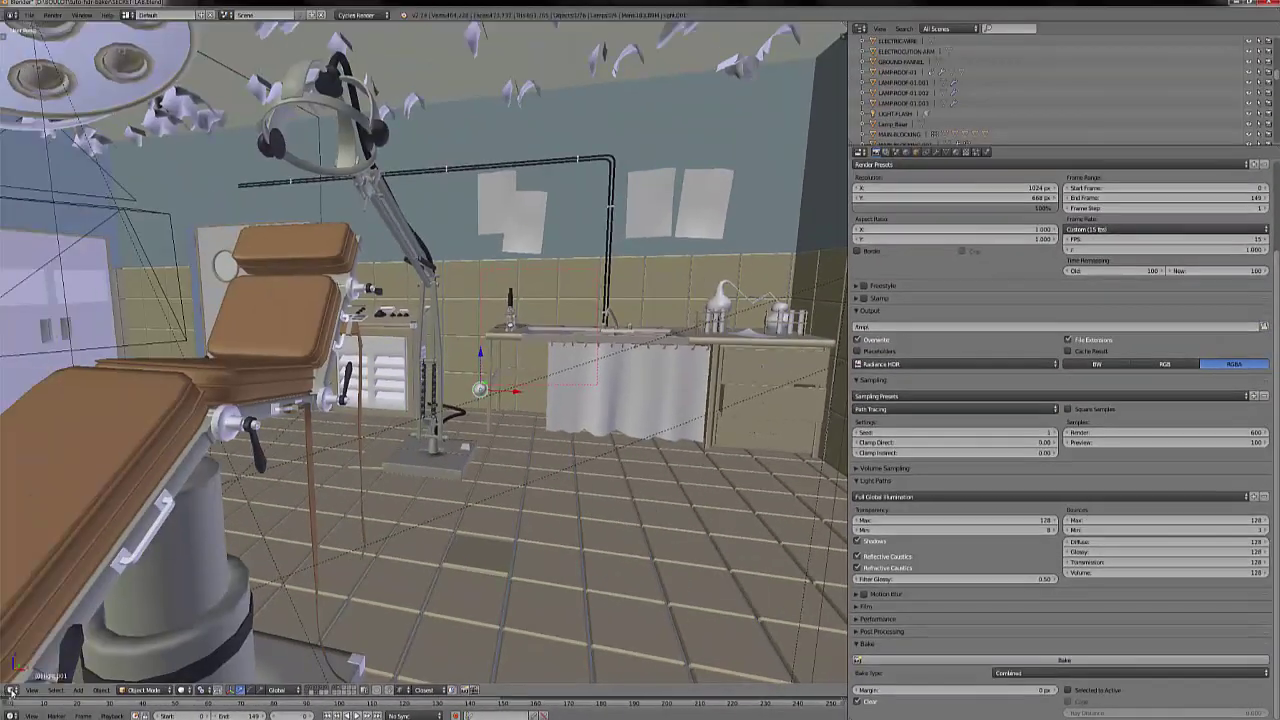
left_click(12, 690)
left_click(45, 564)
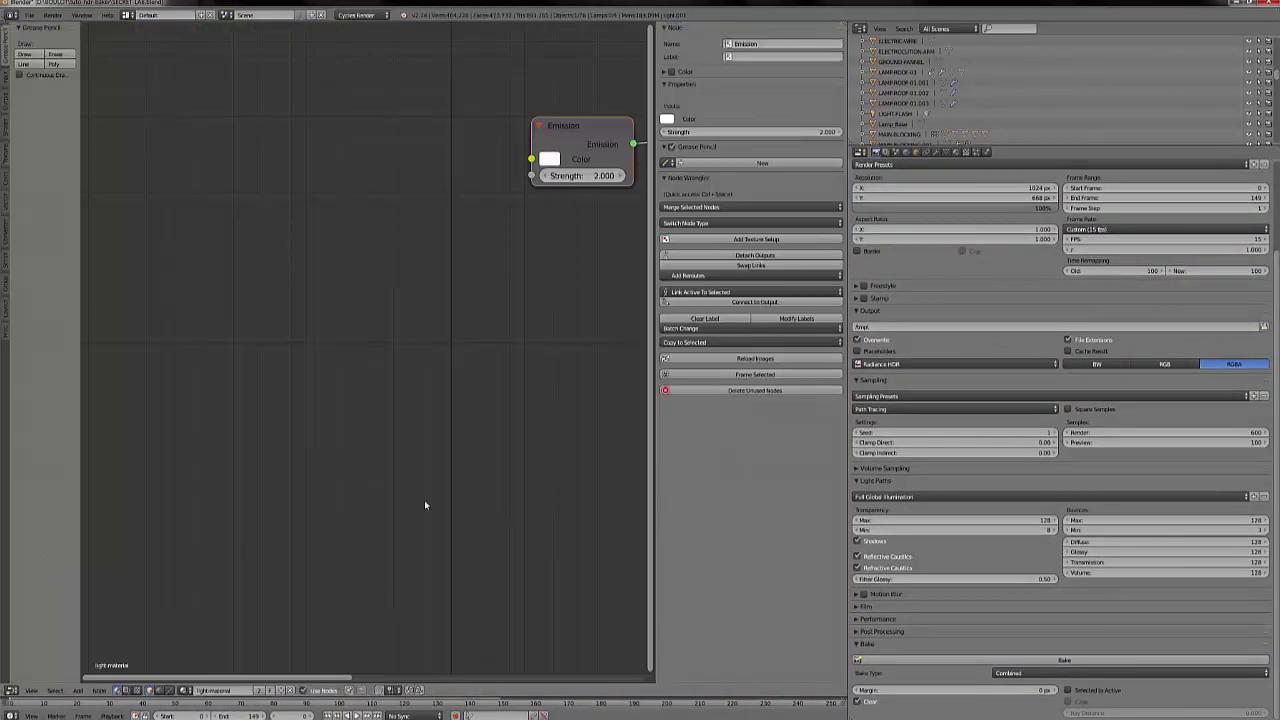
key("Home")
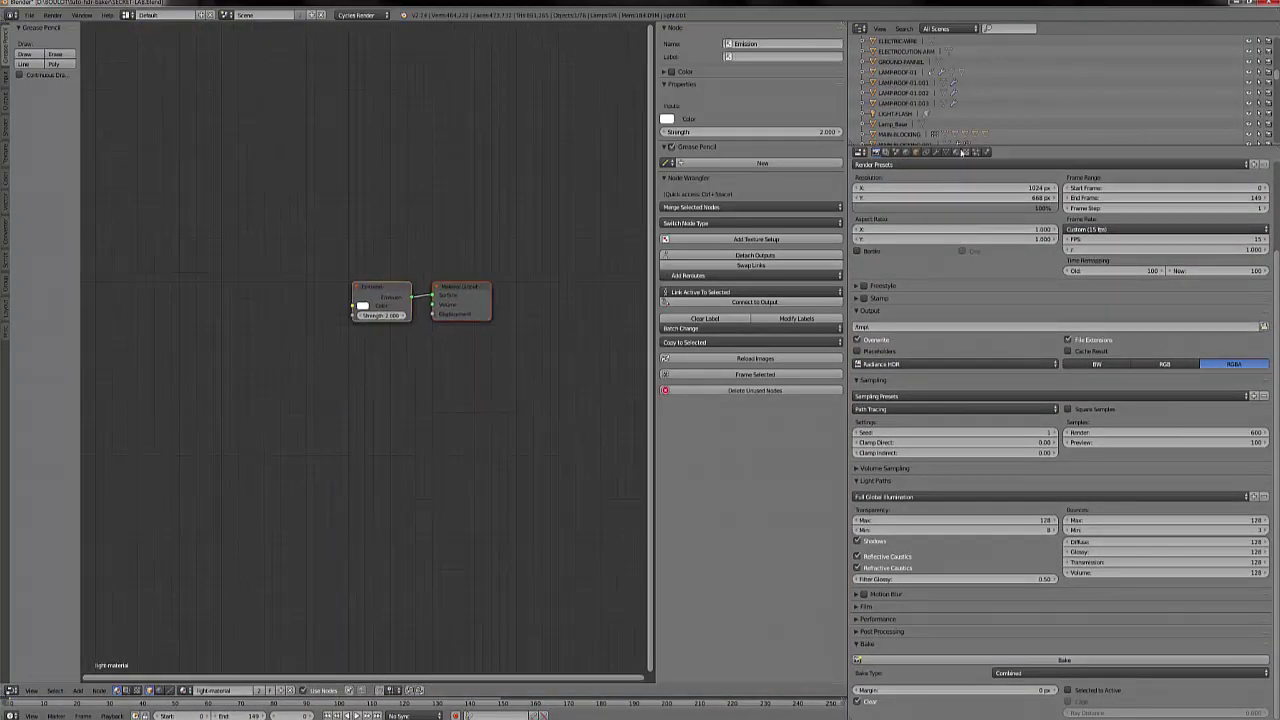
- Select the BAKER sphere, show its material nodes and widen the Image Texture node so its image name is readable
left_click(958, 152)
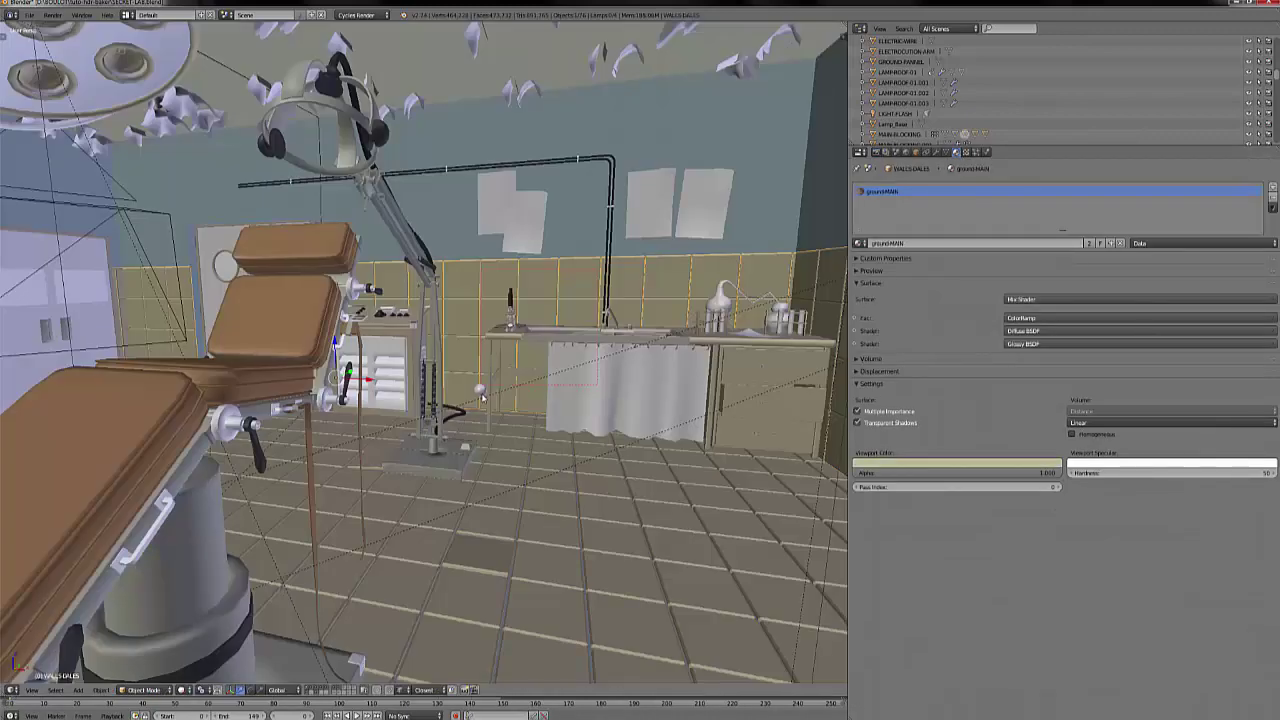
right_click(481, 394)
left_click(12, 690)
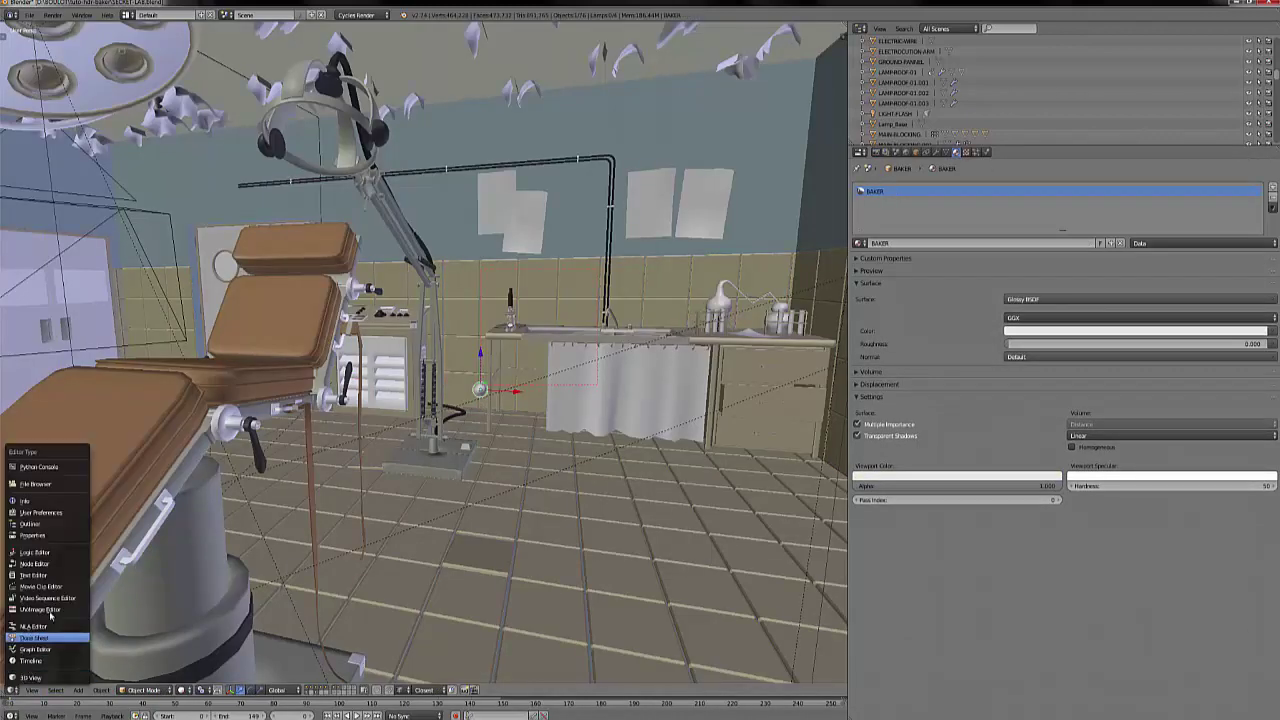
left_click(40, 562)
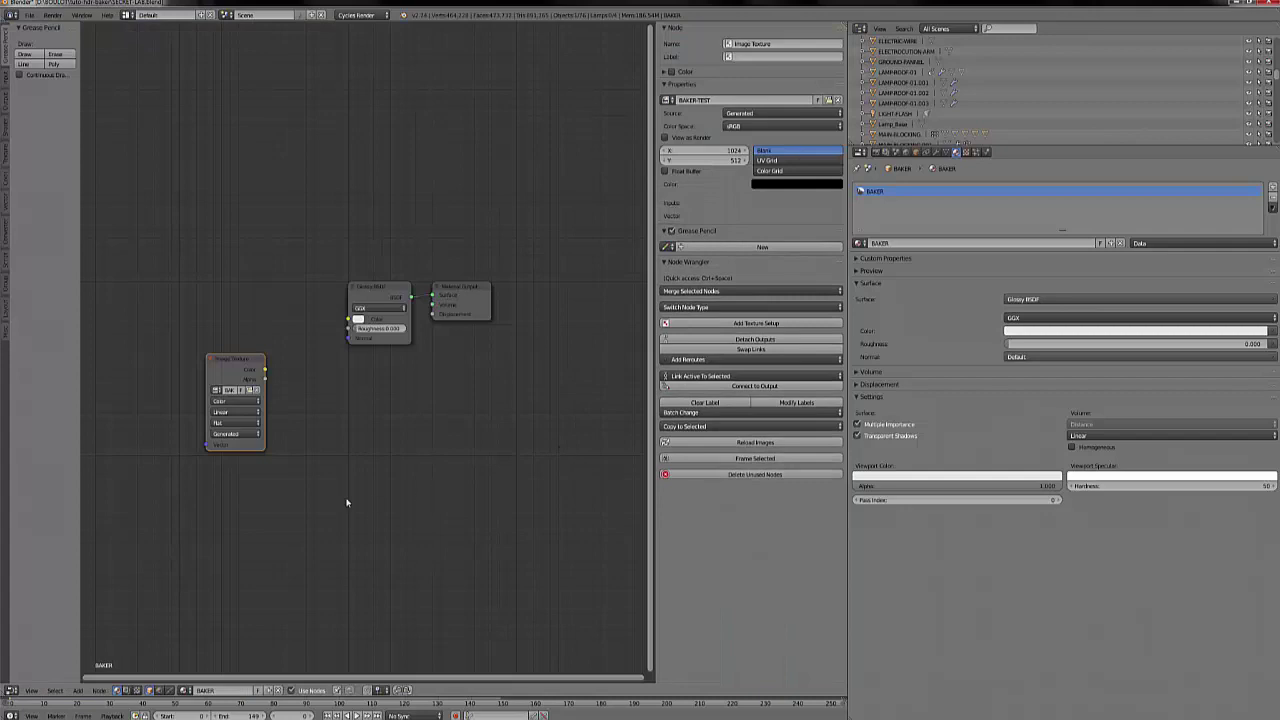
middle_click_drag(232, 420, 366, 420)
scroll(367, 400, "up", 3)
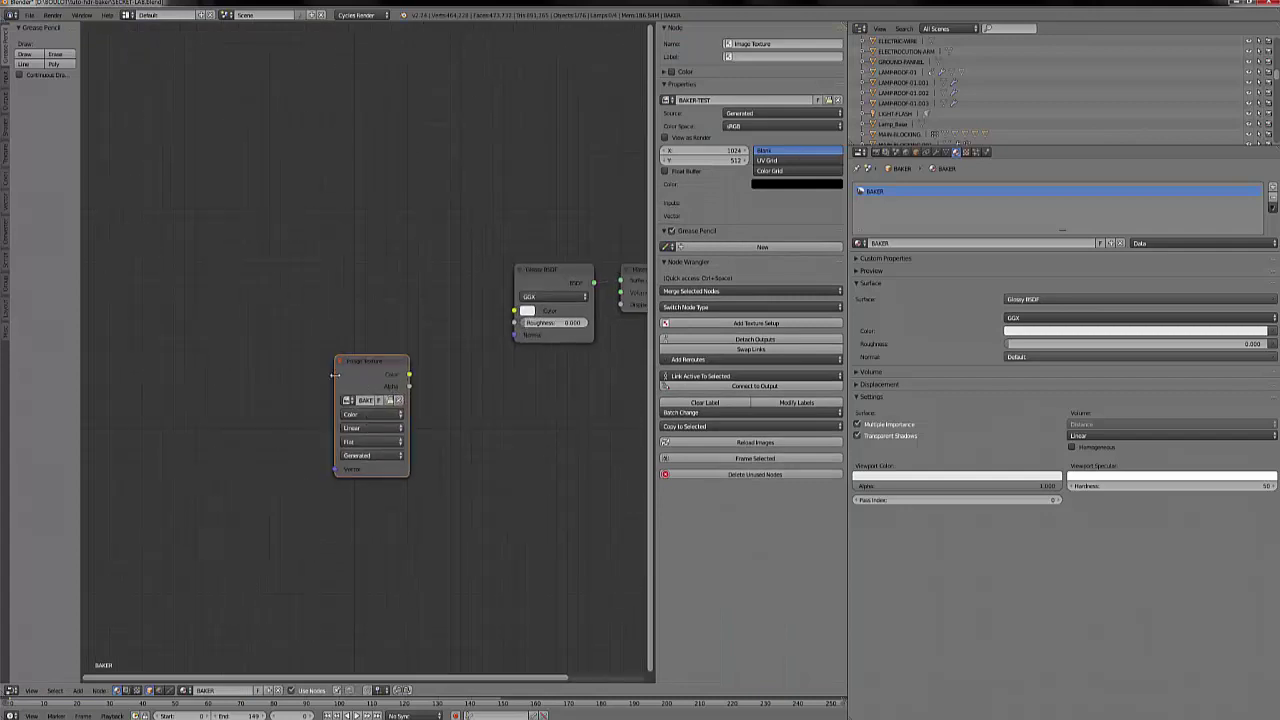
left_click_drag(330, 375, 238, 375)
- Start a new blank image in the UV/Image Editor and name it BAKER-02
left_click(10, 690)
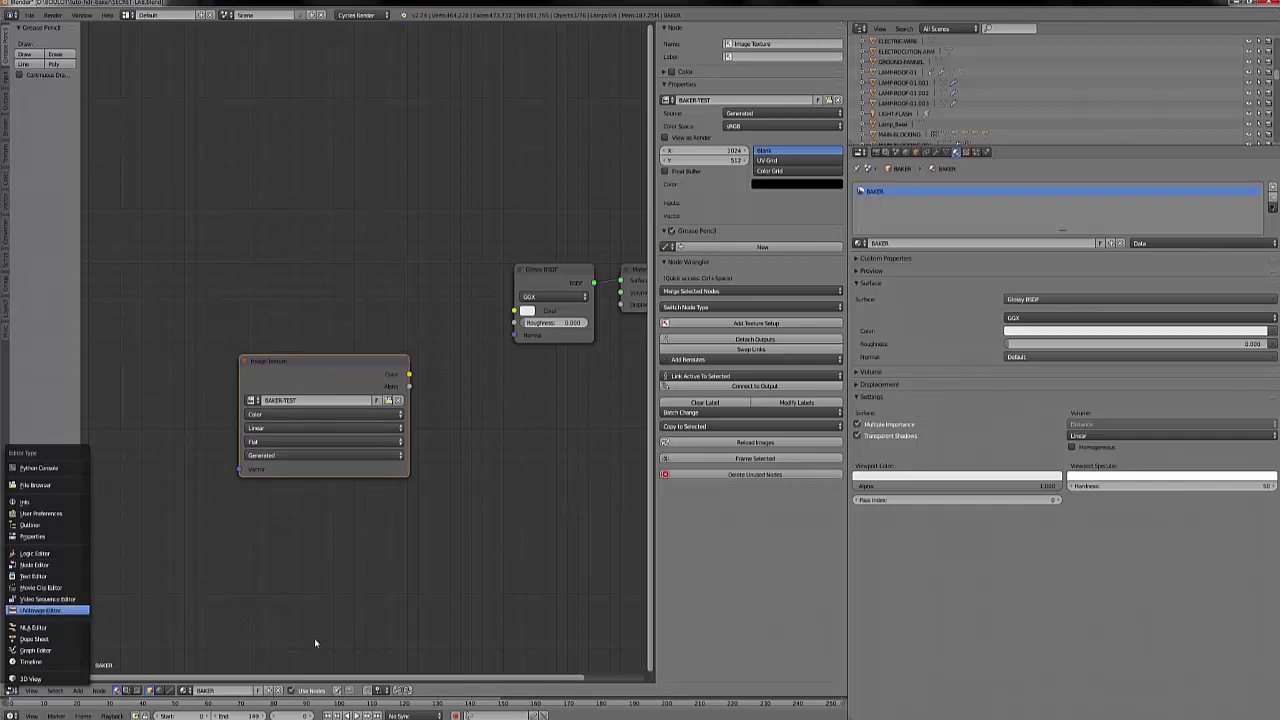
left_click(40, 610)
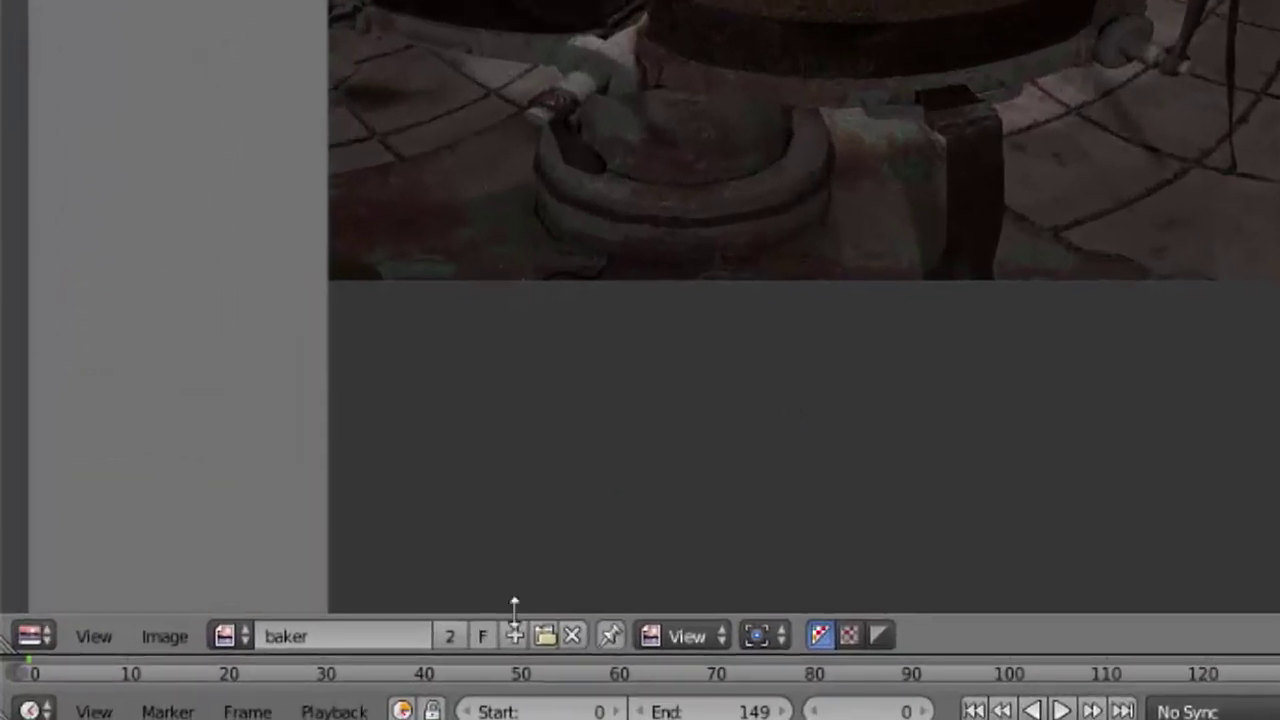
left_click(514, 642)
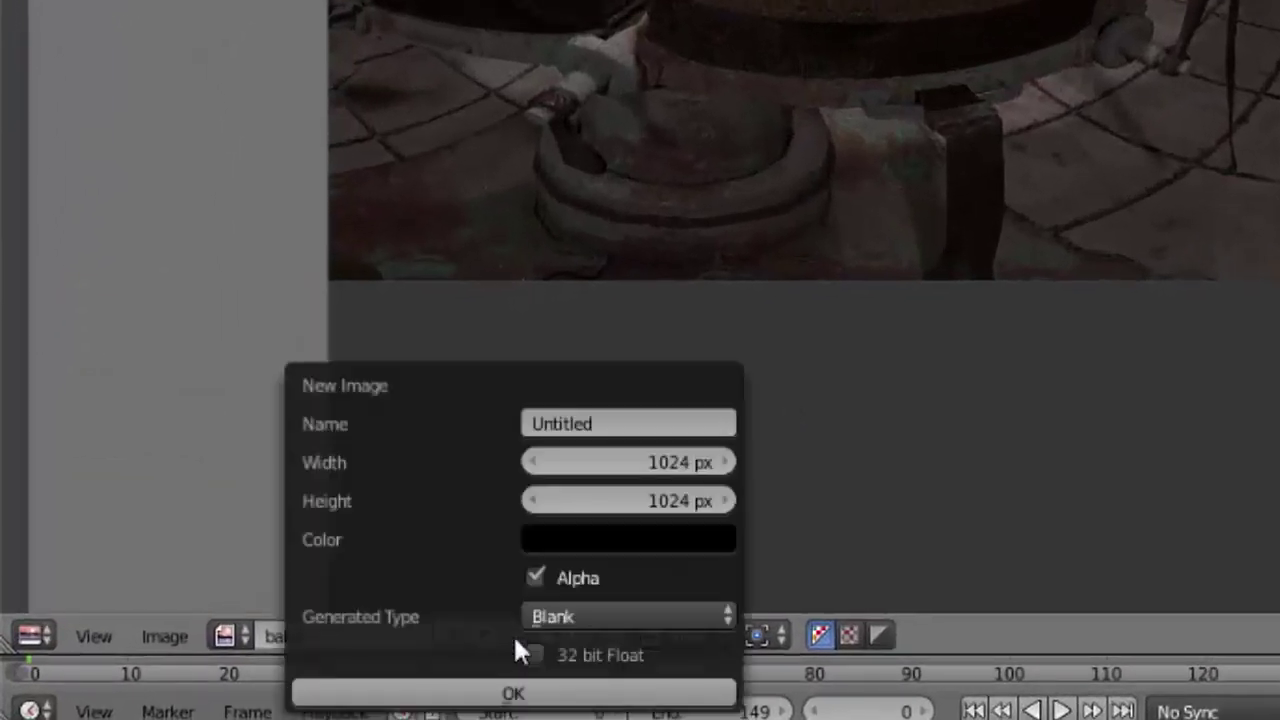
left_click(620, 415)
type("BAKER-02")
- Set the new image's size to 4096 px wide by 2048 px high and create it
left_click(657, 460)
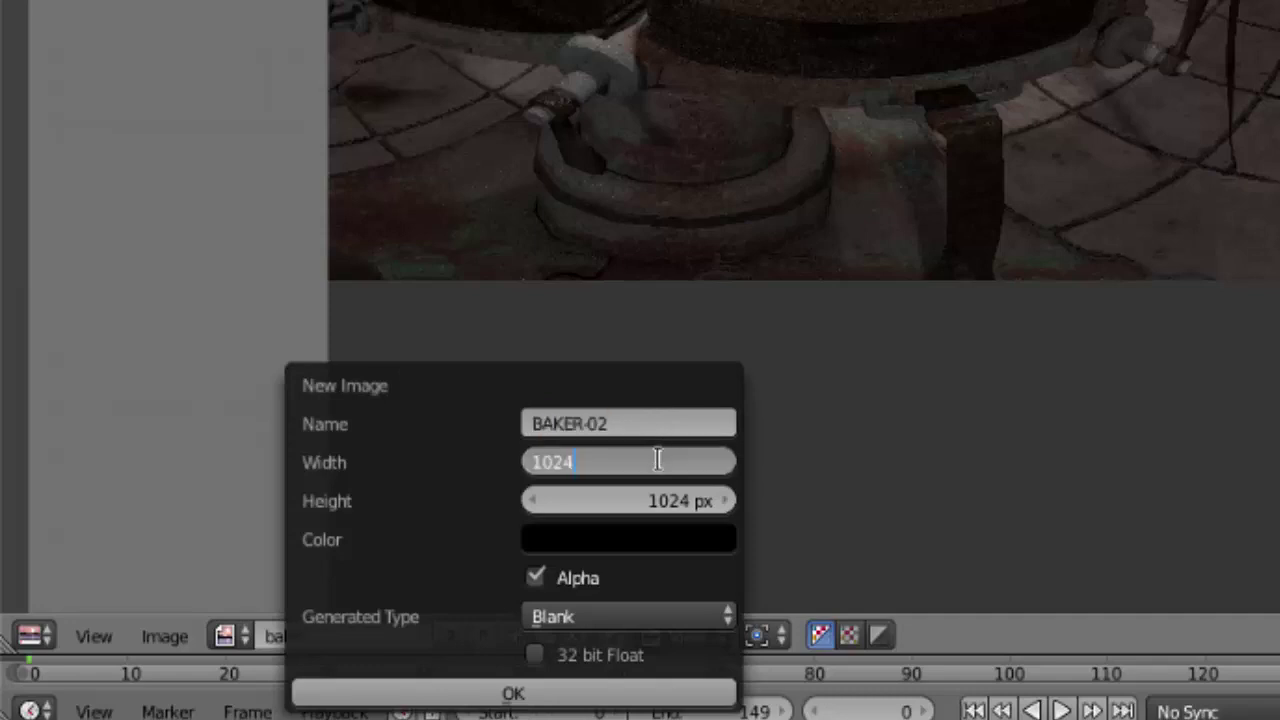
type("4096")
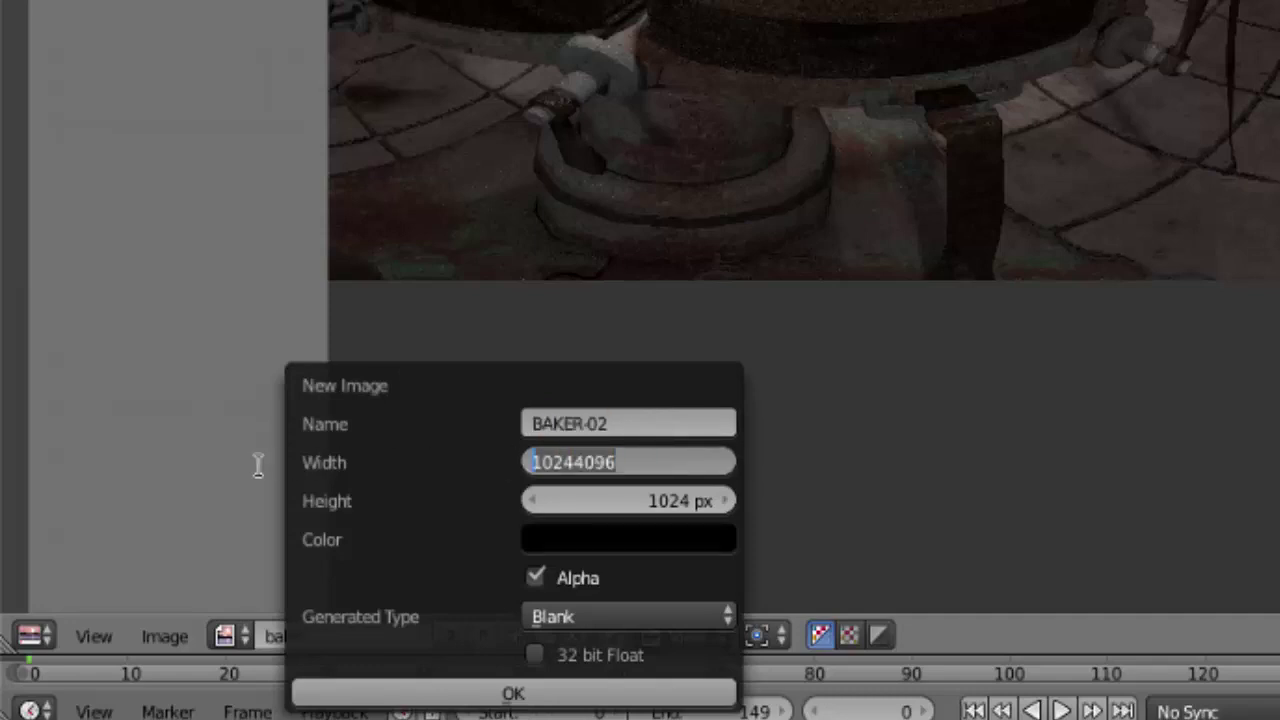
type("4096")
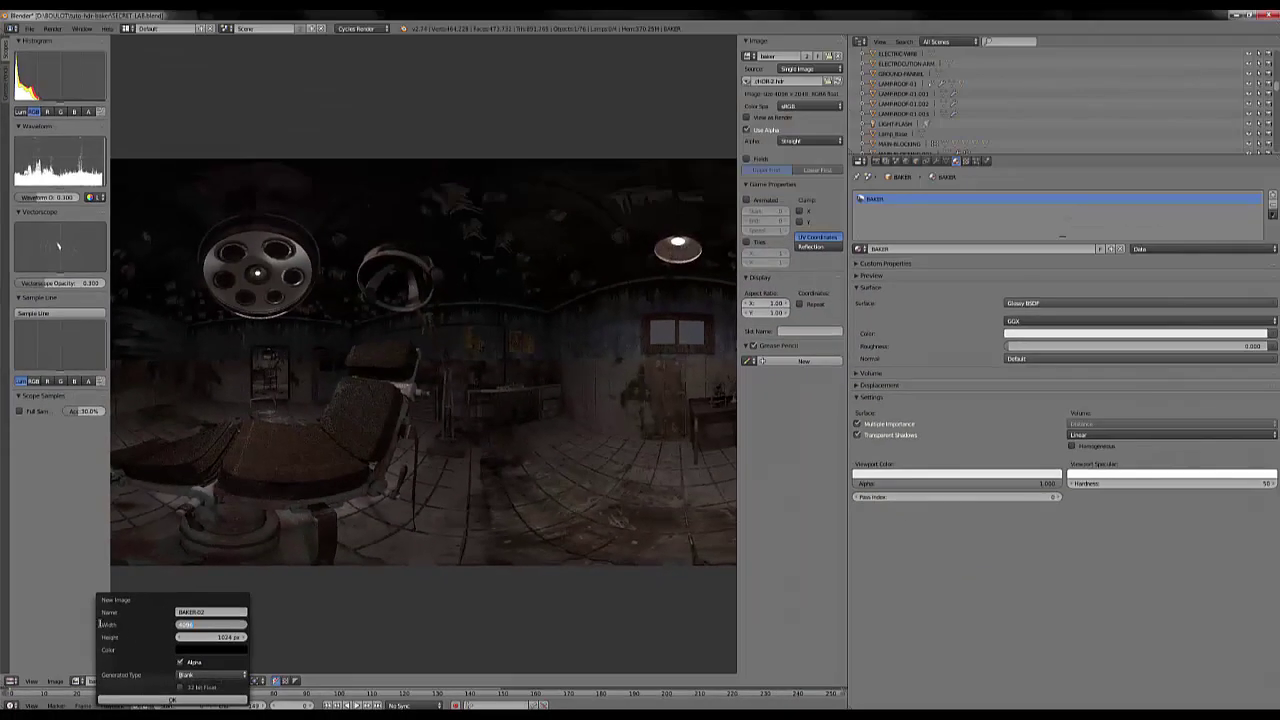
key("Tab")
type("20148")
left_click_drag(204, 640, 130, 635)
type("2")
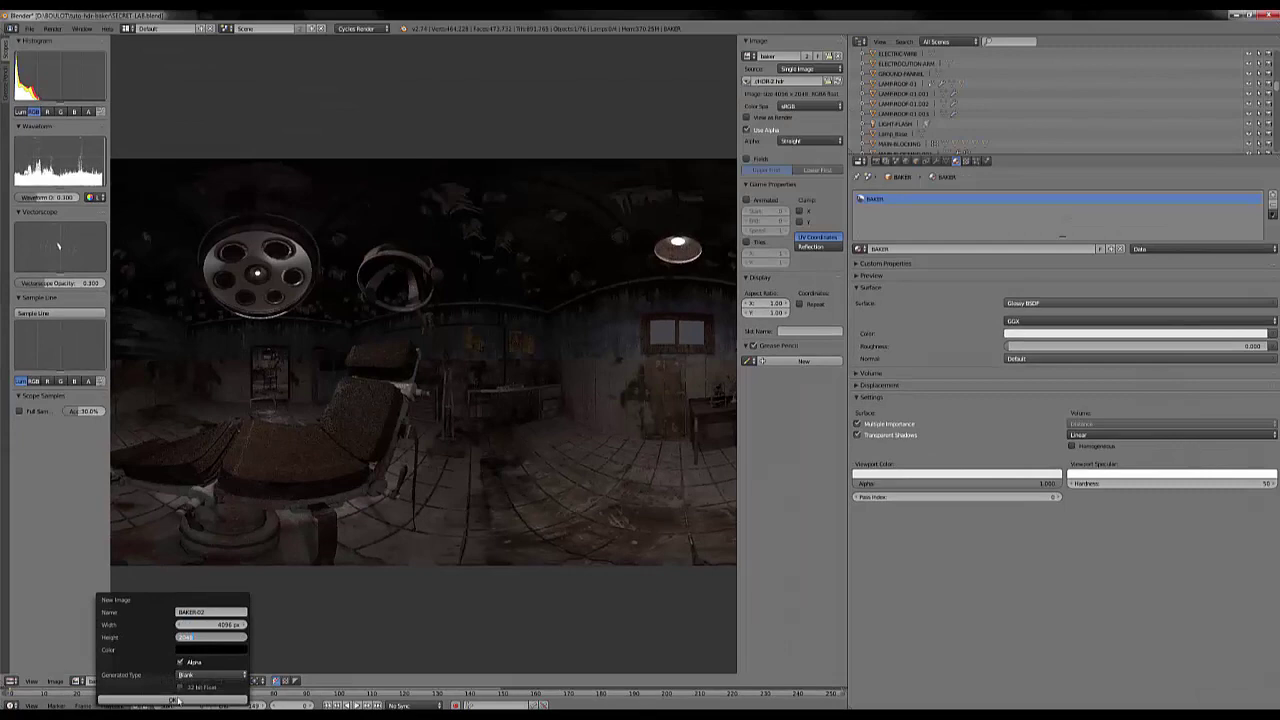
type("2048")
left_click(180, 700)
- Return to the 3D scene with the render settings shown and check the available bake types, keeping Combined
left_click(11, 684)
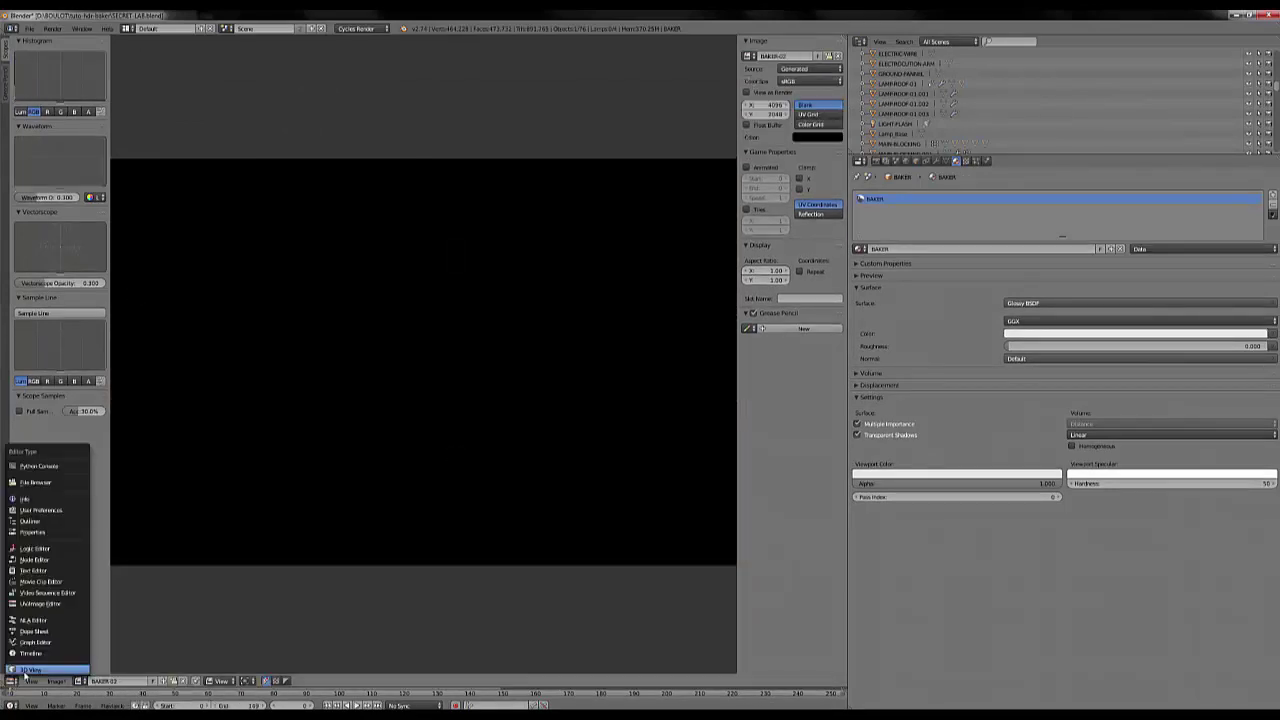
left_click(30, 669)
left_click(880, 162)
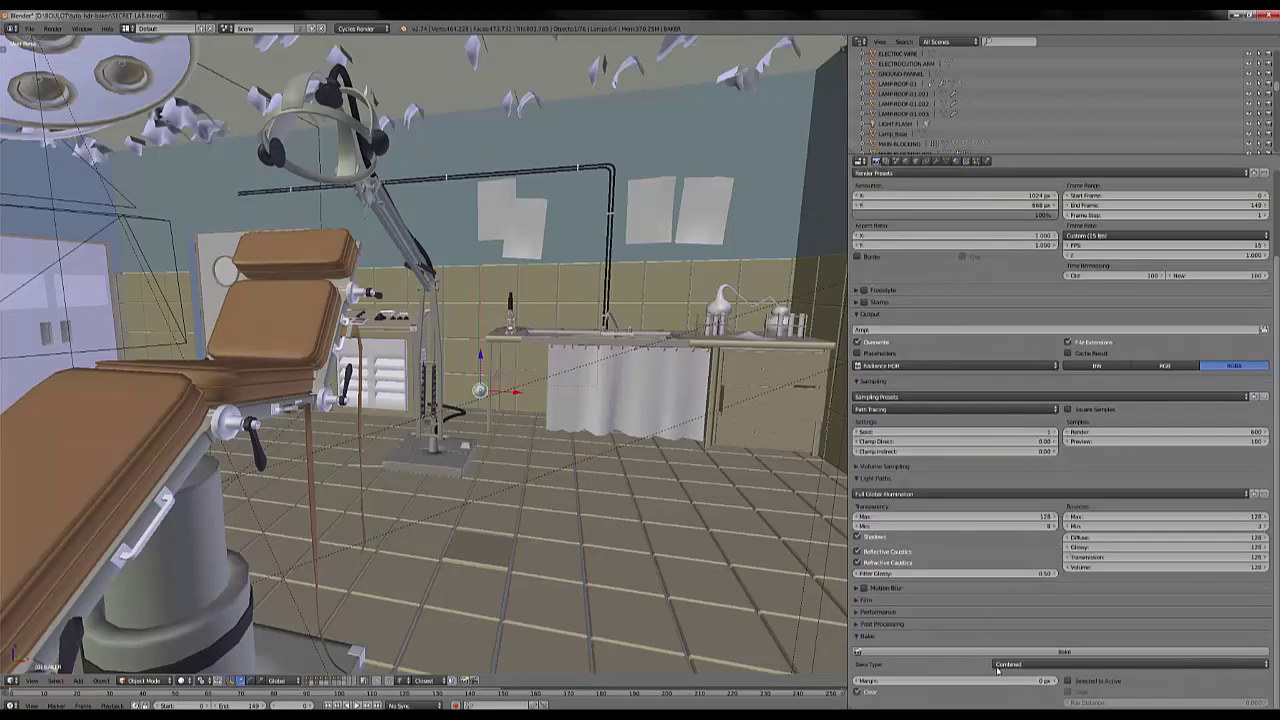
left_click(1026, 665)
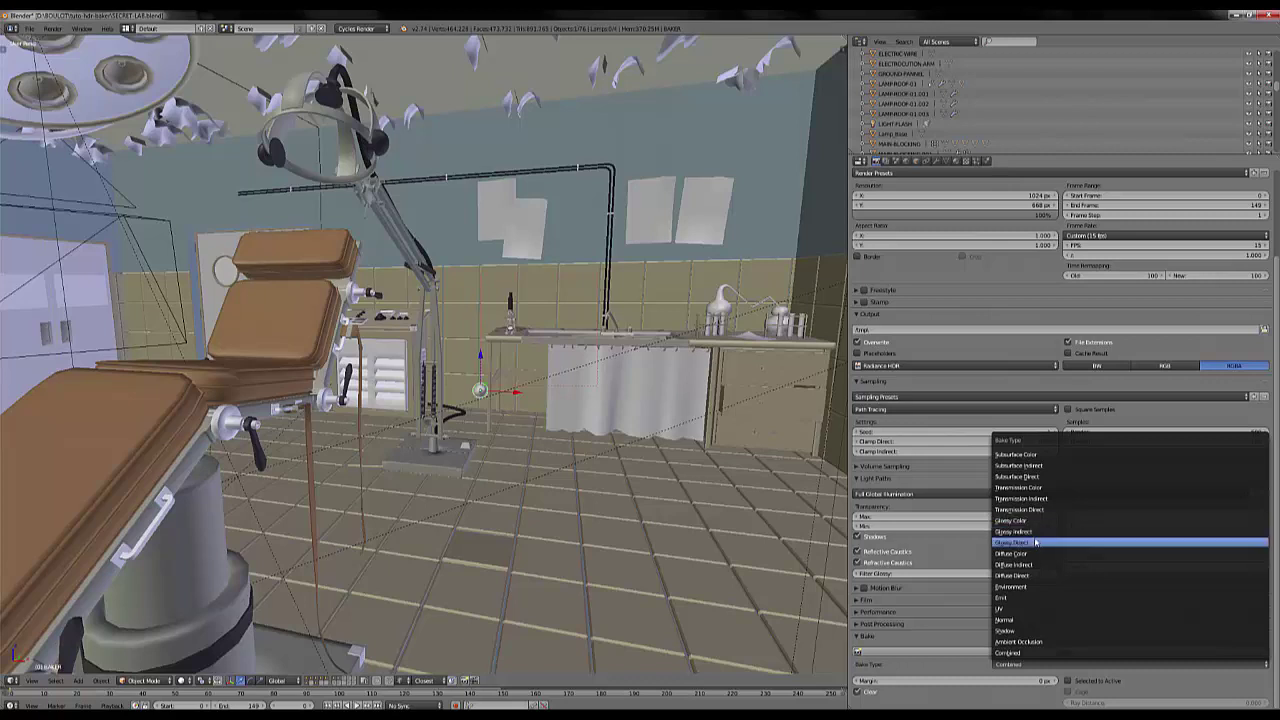
left_click(573, 484)
- Check the sphere's surroundings in the room and the file formats available for the render output
scroll(567, 530, "down", 1)
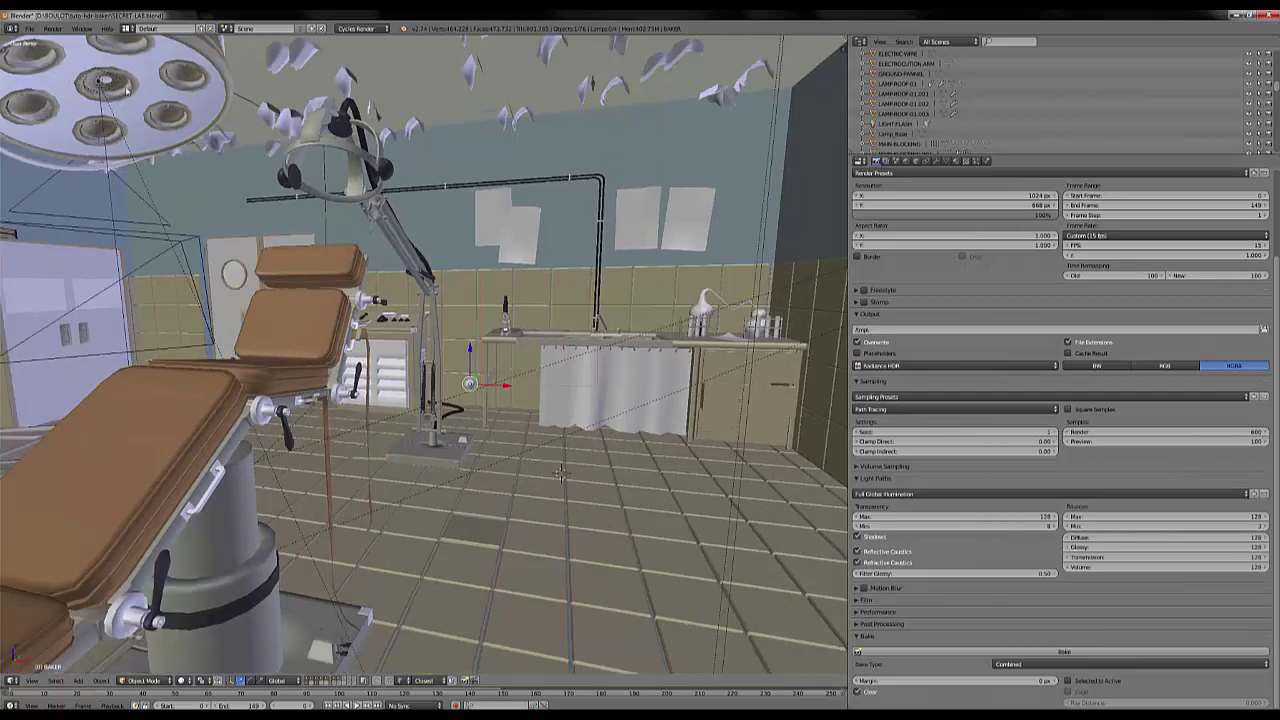
middle_click_drag(441, 418, 441, 442)
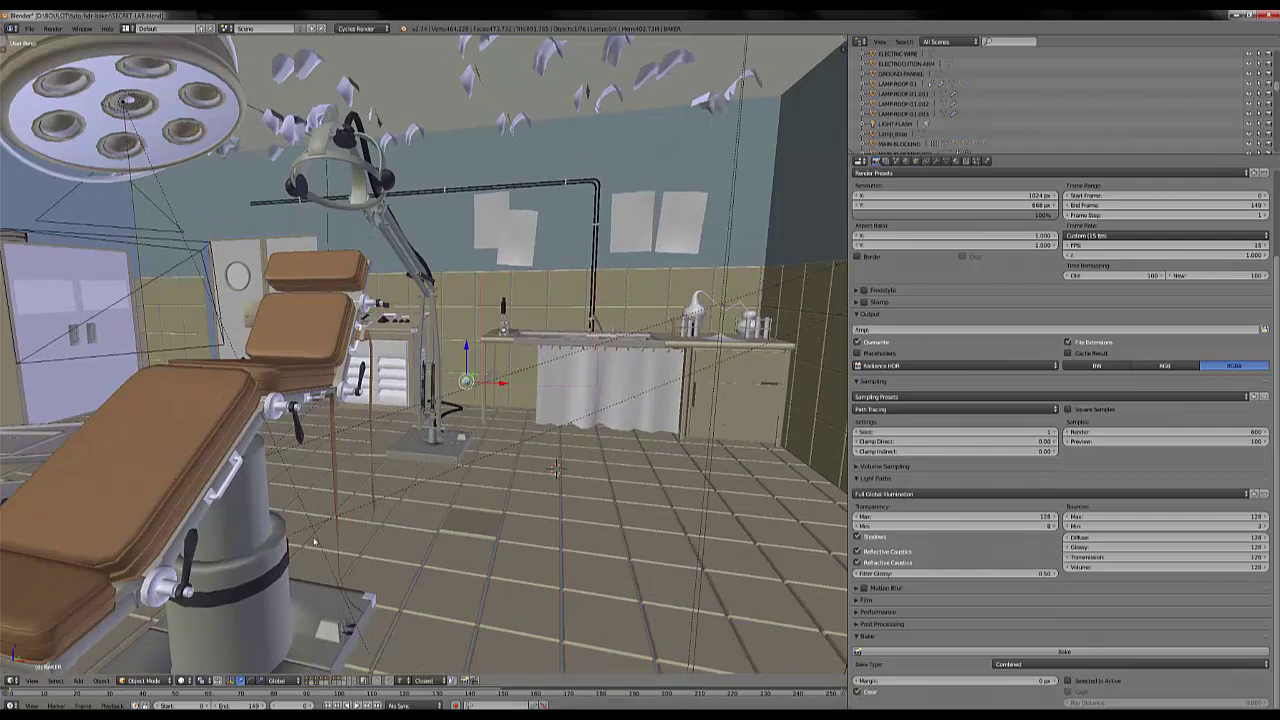
middle_click_drag(313, 541, 344, 527)
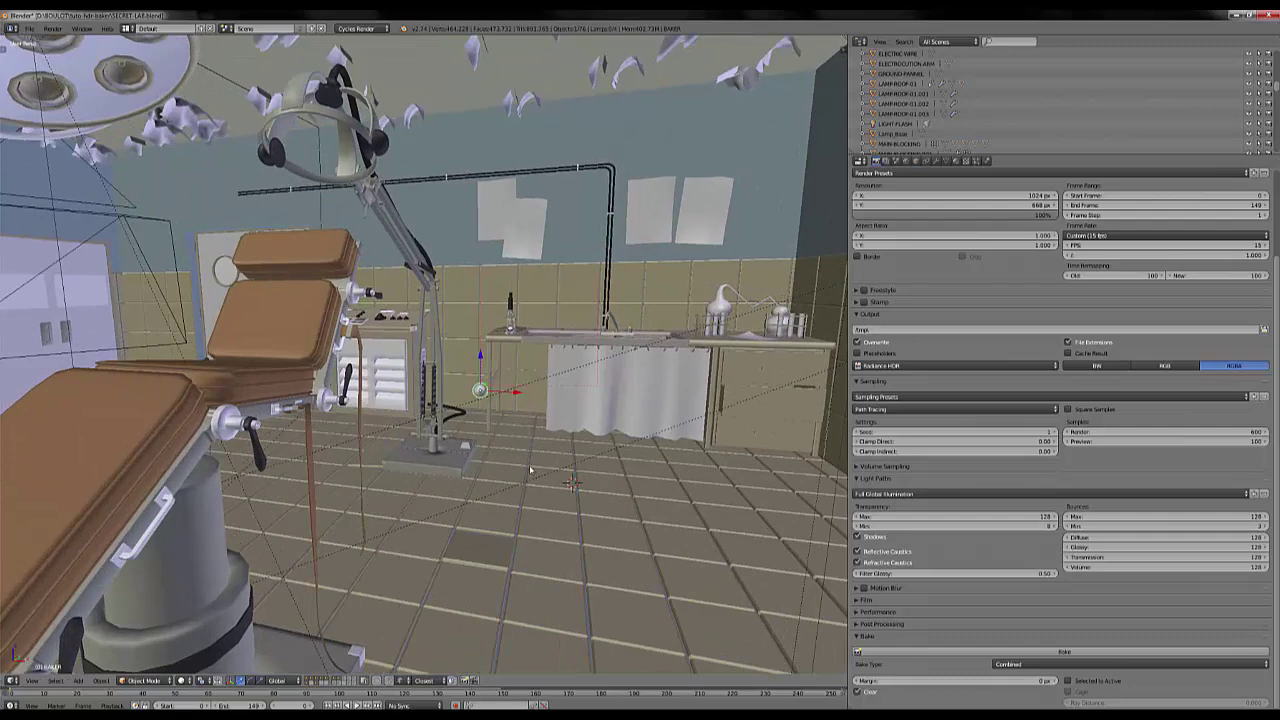
middle_click_drag(530, 470, 476, 498)
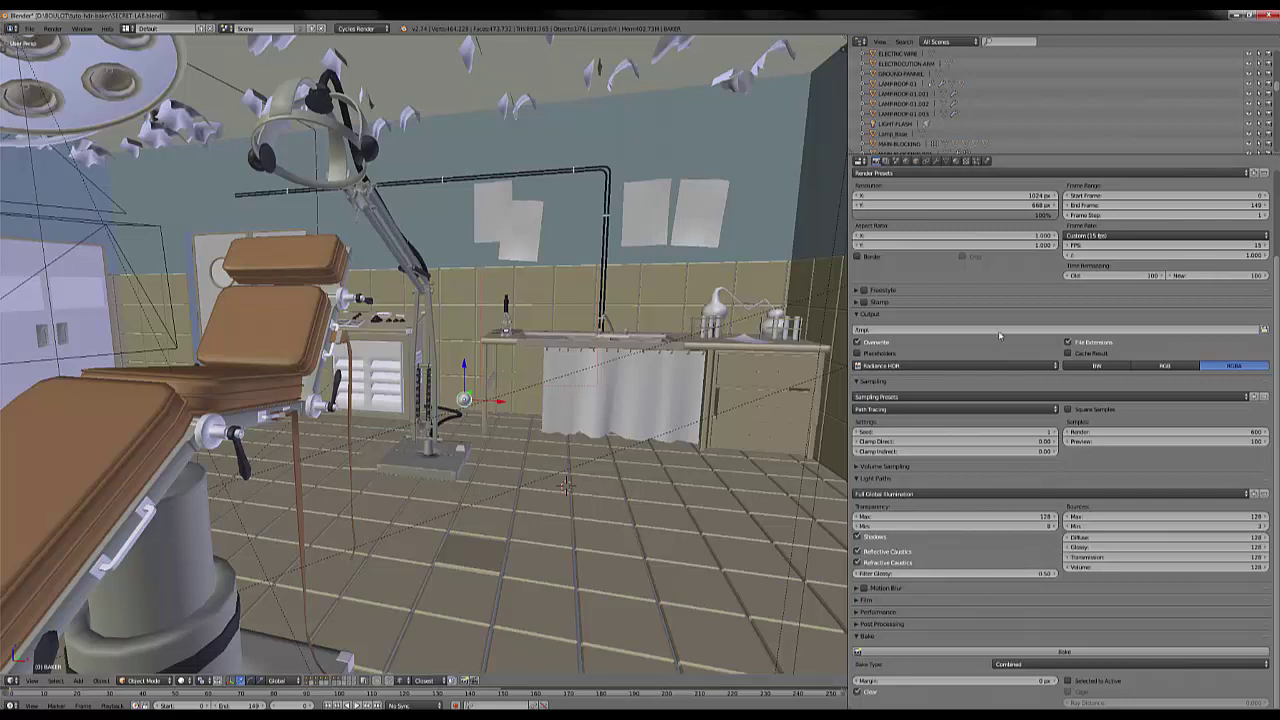
left_click(893, 366)
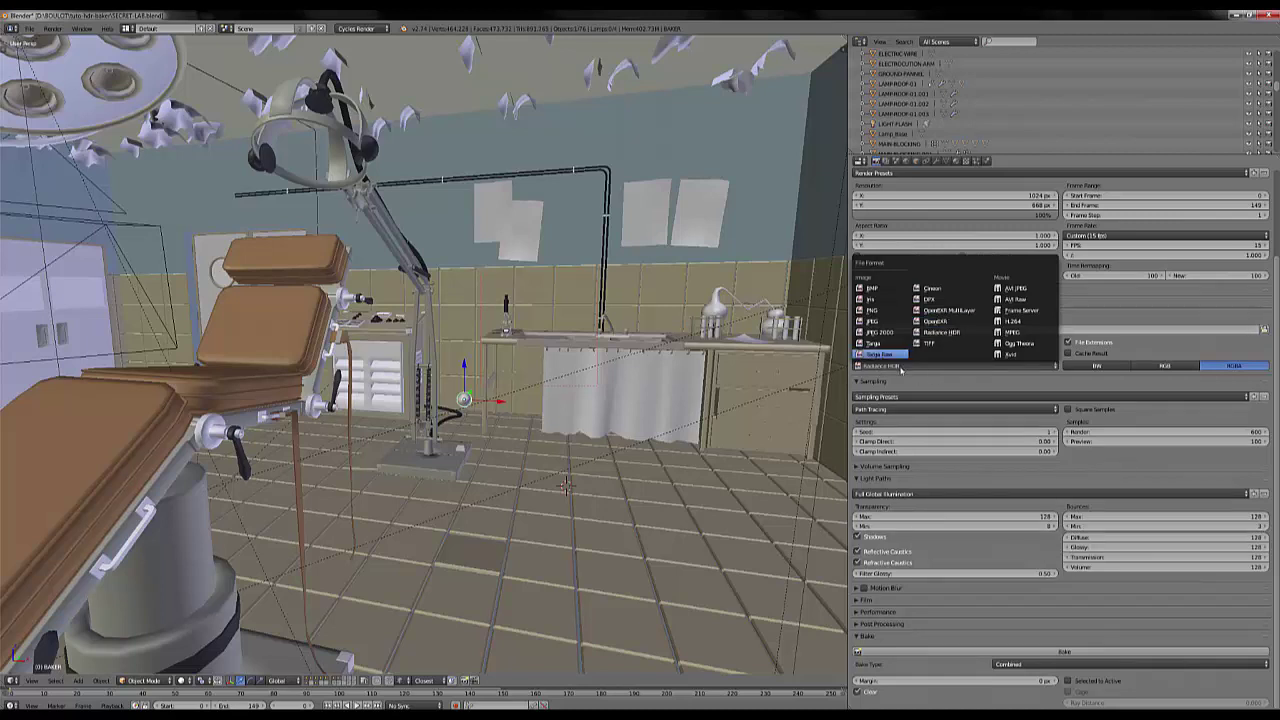
left_click(902, 375)
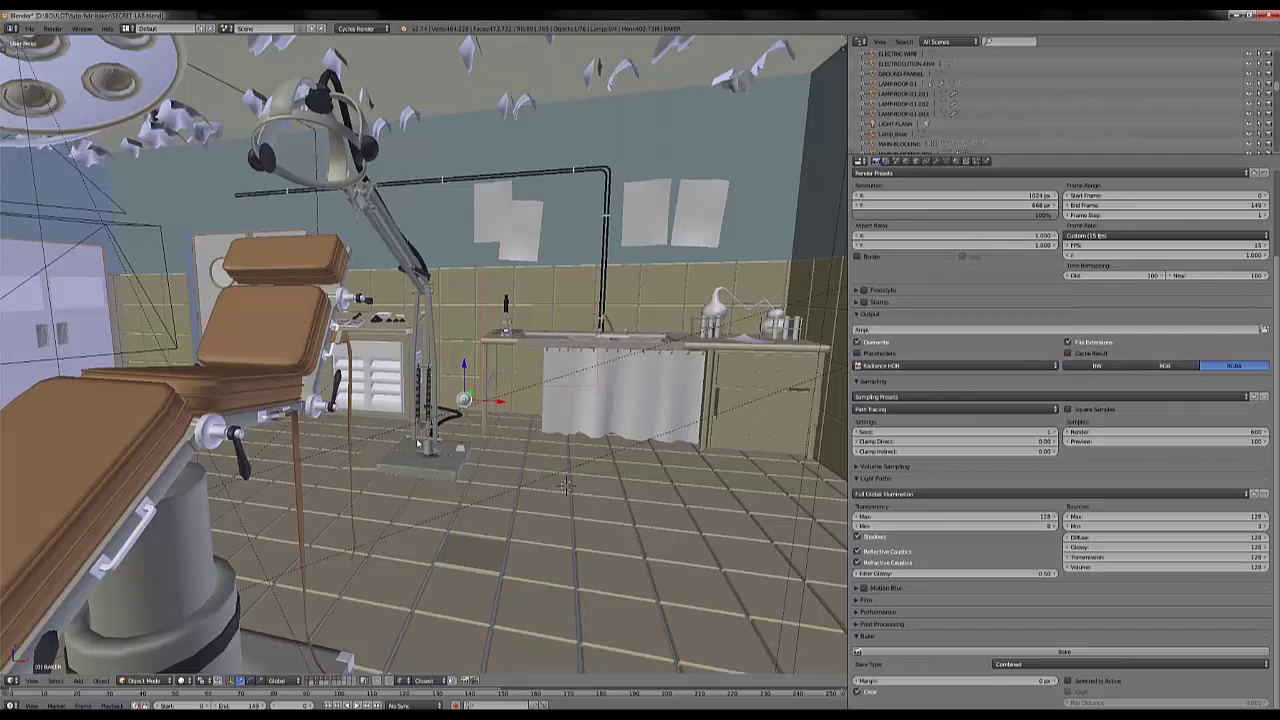
- Start the Combined bake for the BAKER sphere
scroll(417, 444, "down", 5)
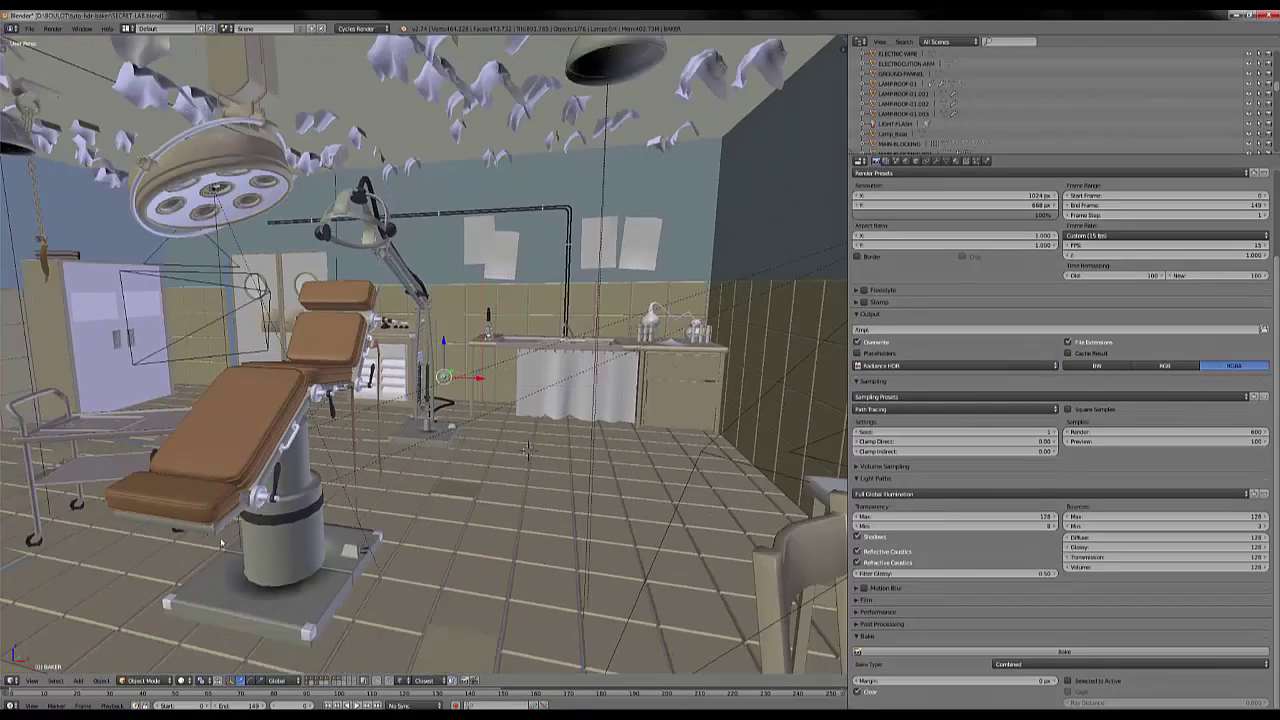
scroll(497, 554, "up", 2)
middle_click_drag(557, 563, 590, 527, "shift")
scroll(529, 514, "up", 2)
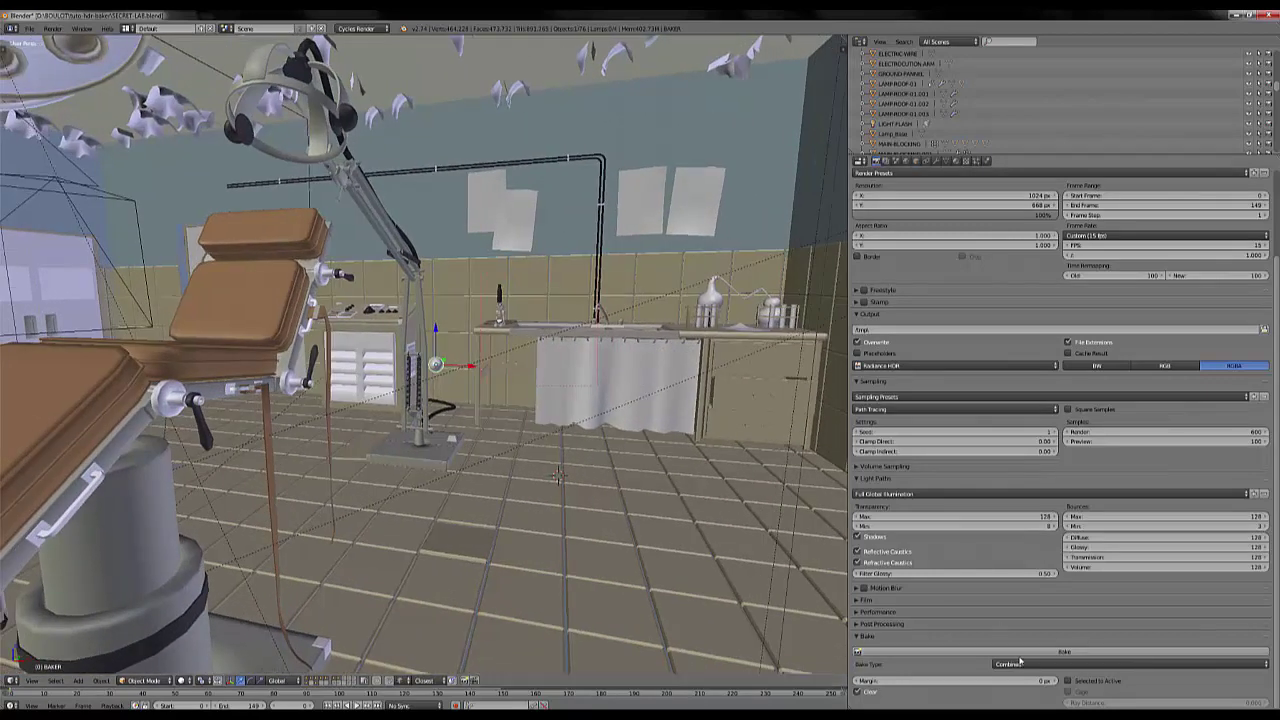
left_click(1021, 655)
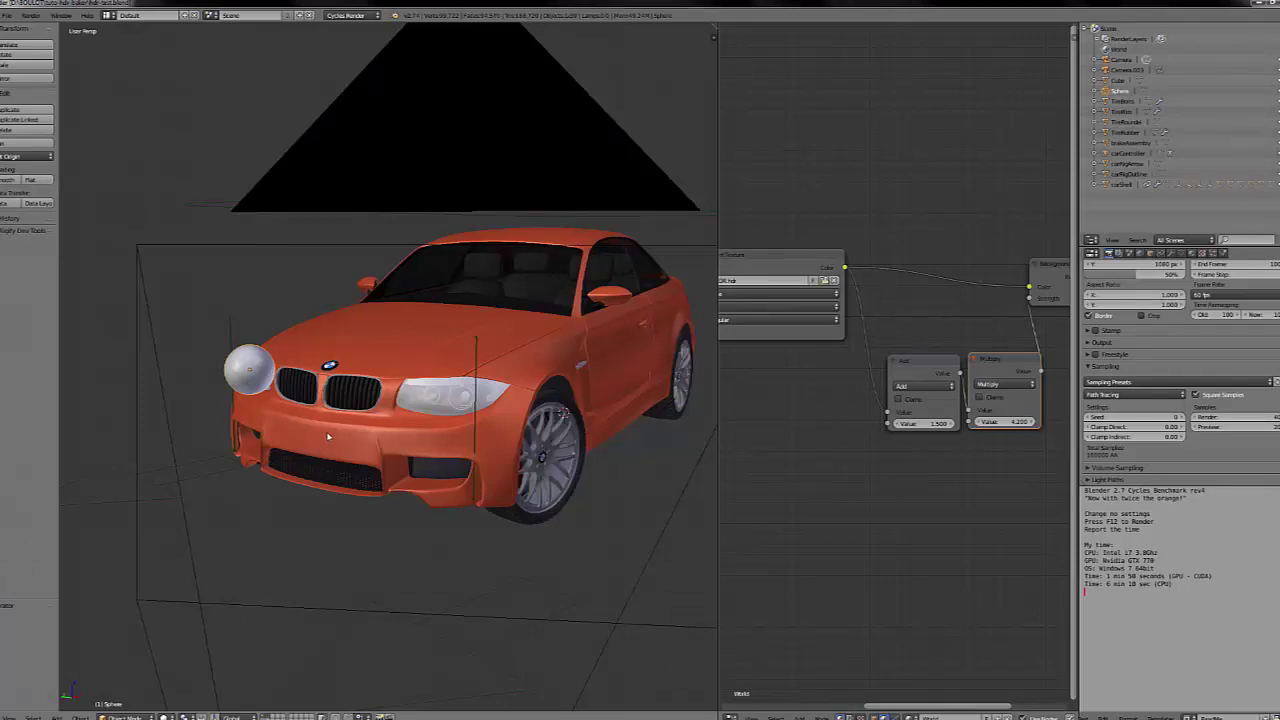
- View the red car and the sphere through the scene camera with the whole frame visible
middle_click_drag(331, 437, 369, 478)
scroll(370, 470, "down", 3)
key("KP_0")
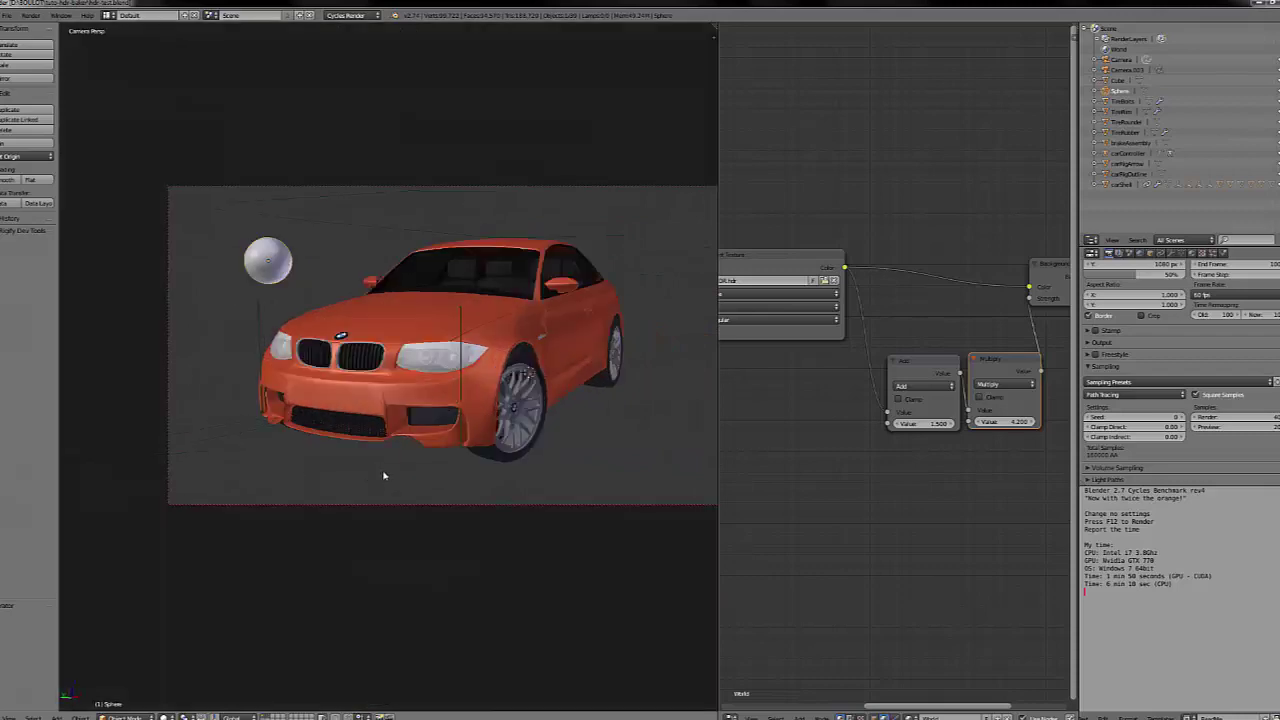
scroll(380, 480, "up", 3)
scroll(380, 480, "down", 2)
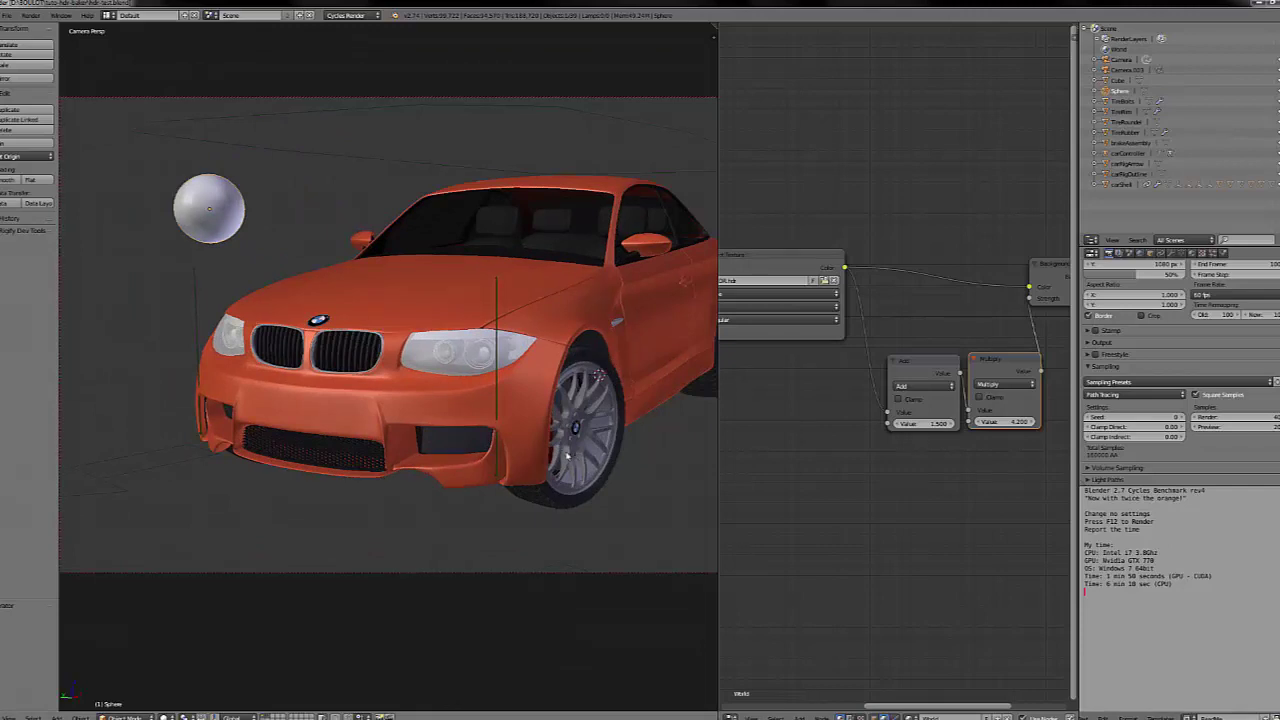
middle_click_drag(580, 453, 535, 463, "shift")
scroll(545, 459, "down", 2)
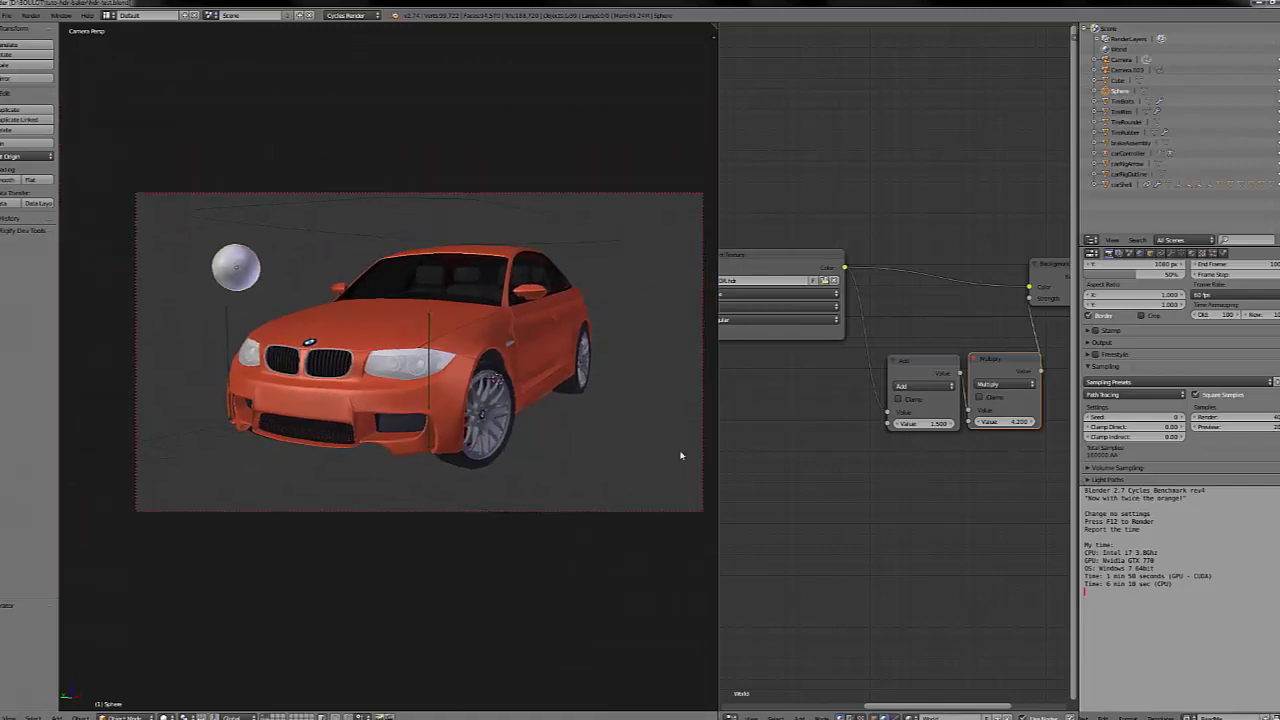
- Load my-HDR.hdr into the world's Environment Texture node
middle_click_drag(840, 507, 923, 518)
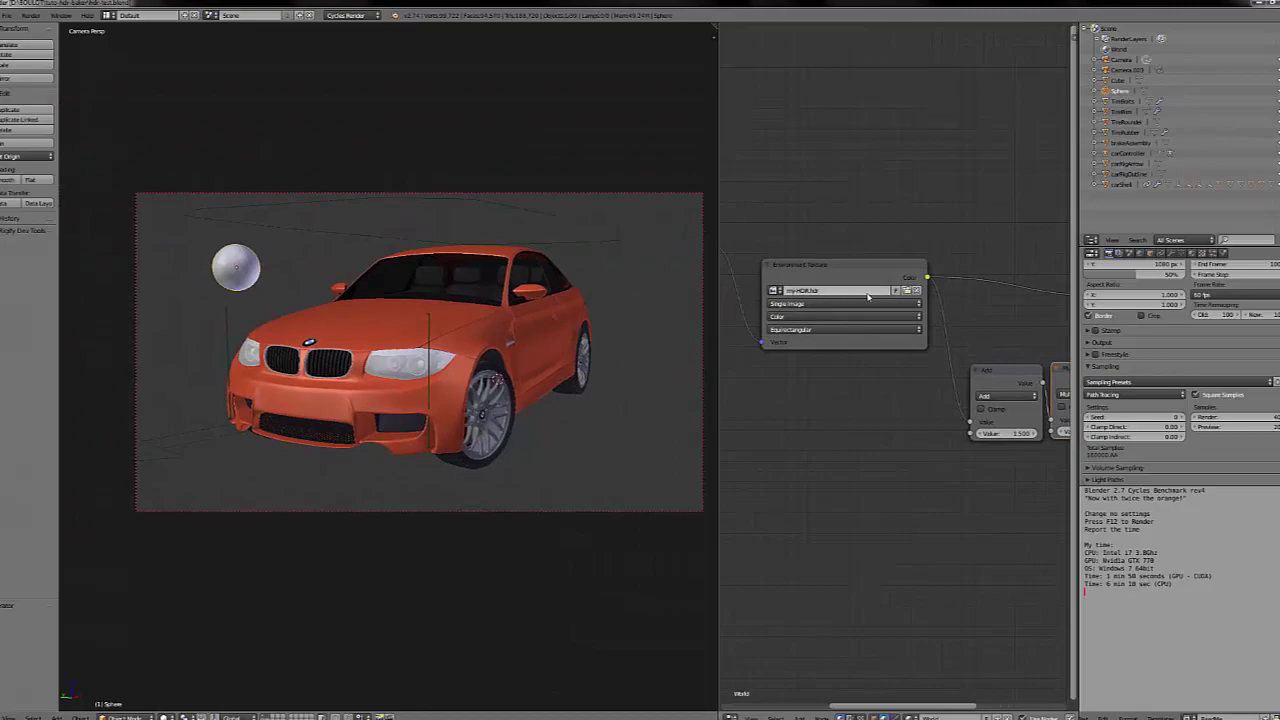
left_click(906, 290)
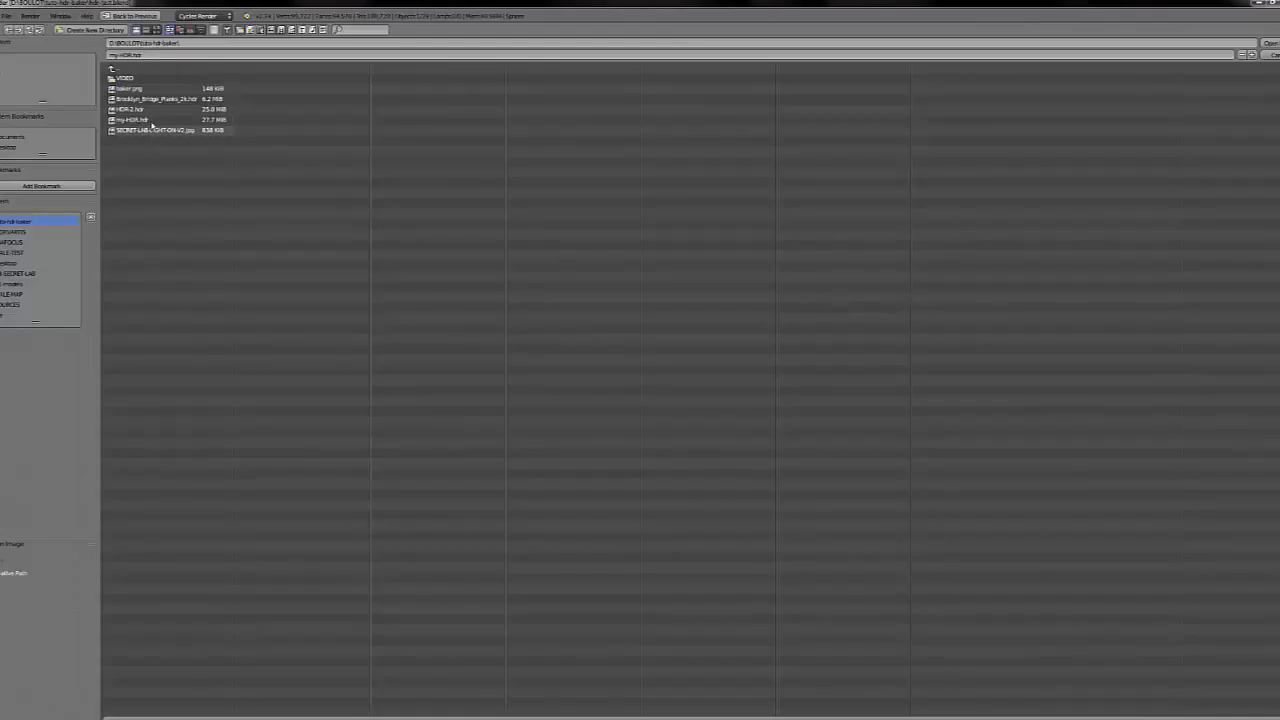
double_click(135, 120)
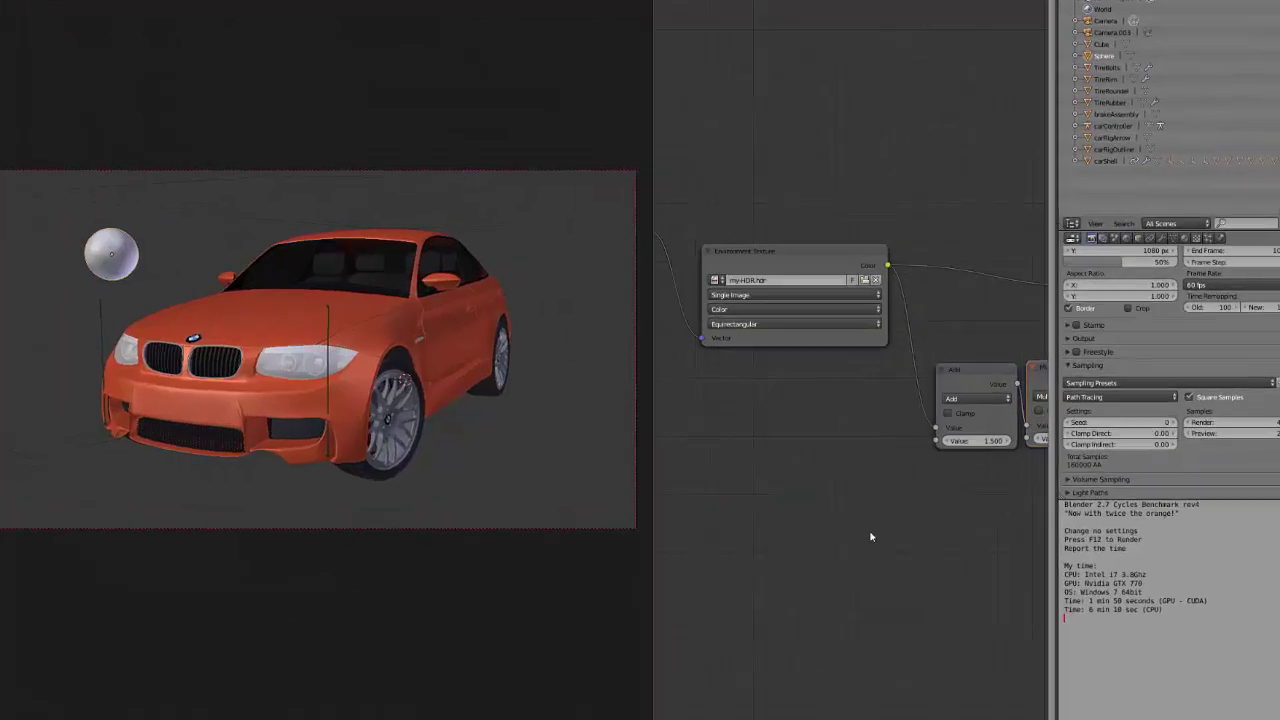
- Examine the world node setup, from Texture Coordinate and Mapping through the Environment Texture to the Add and Multiply nodes
scroll(900, 503, "down", 6)
middle_click_drag(878, 470, 1043, 477)
scroll(590, 566, "up", 8)
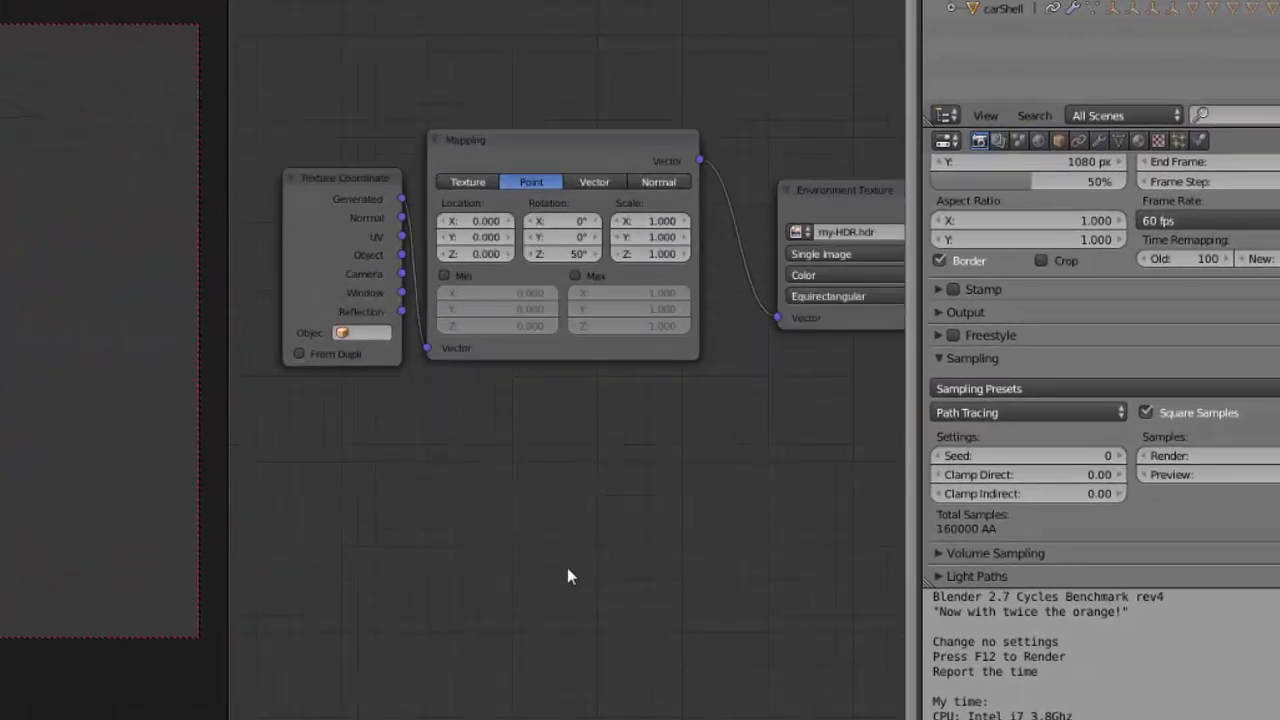
middle_click_drag(560, 556, 685, 616)
left_click(365, 222)
left_click(614, 110)
middle_click_drag(685, 332, 574, 323)
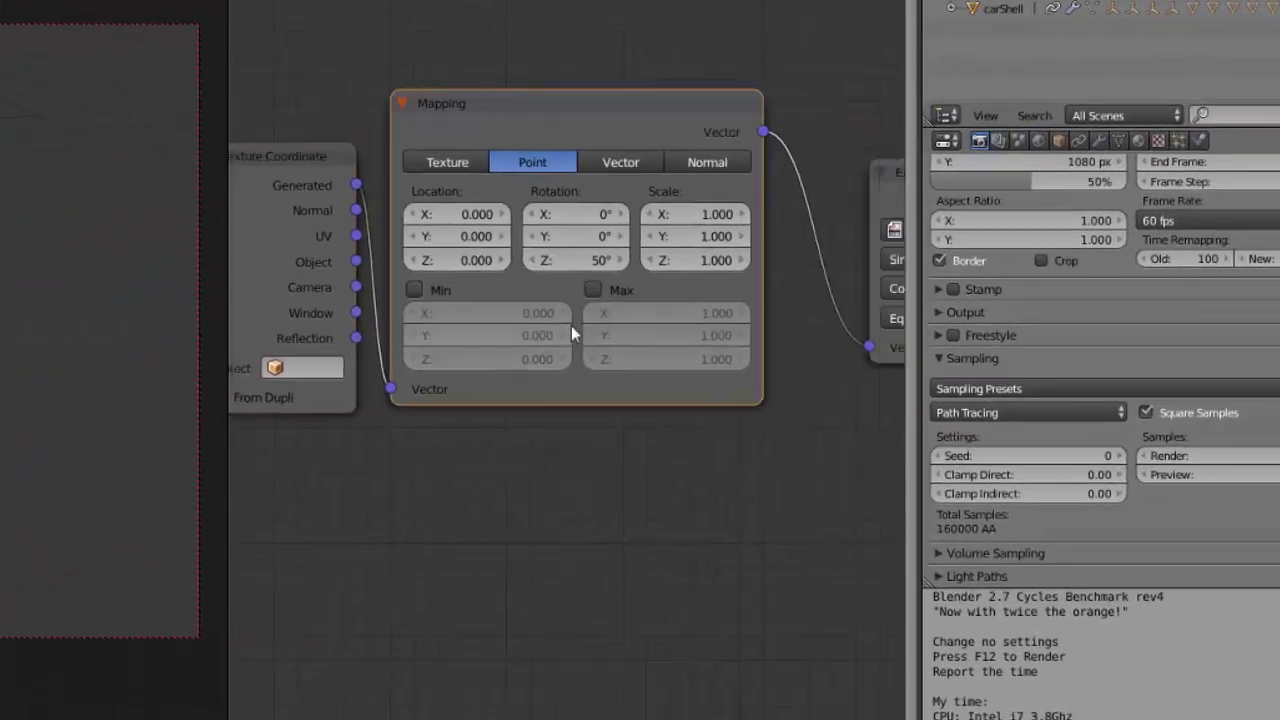
middle_click_drag(380, 391, 454, 396)
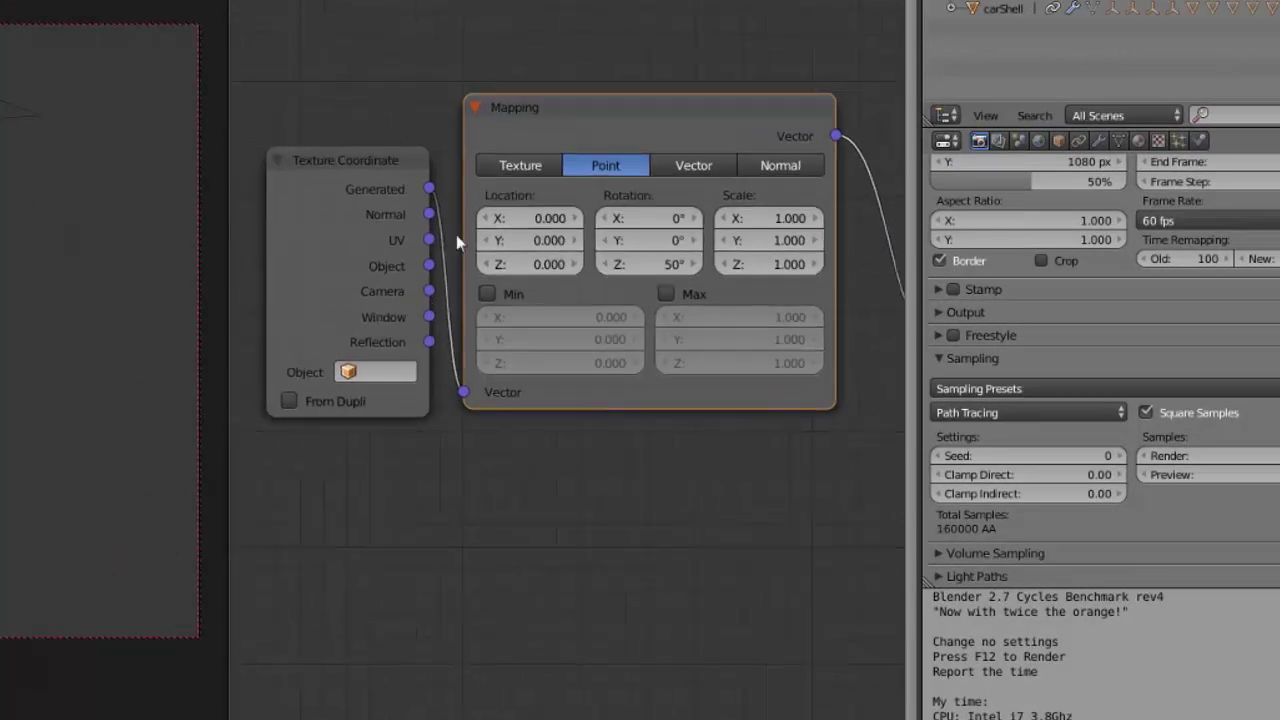
middle_click_drag(747, 475, 342, 479)
middle_click_drag(699, 533, 281, 451)
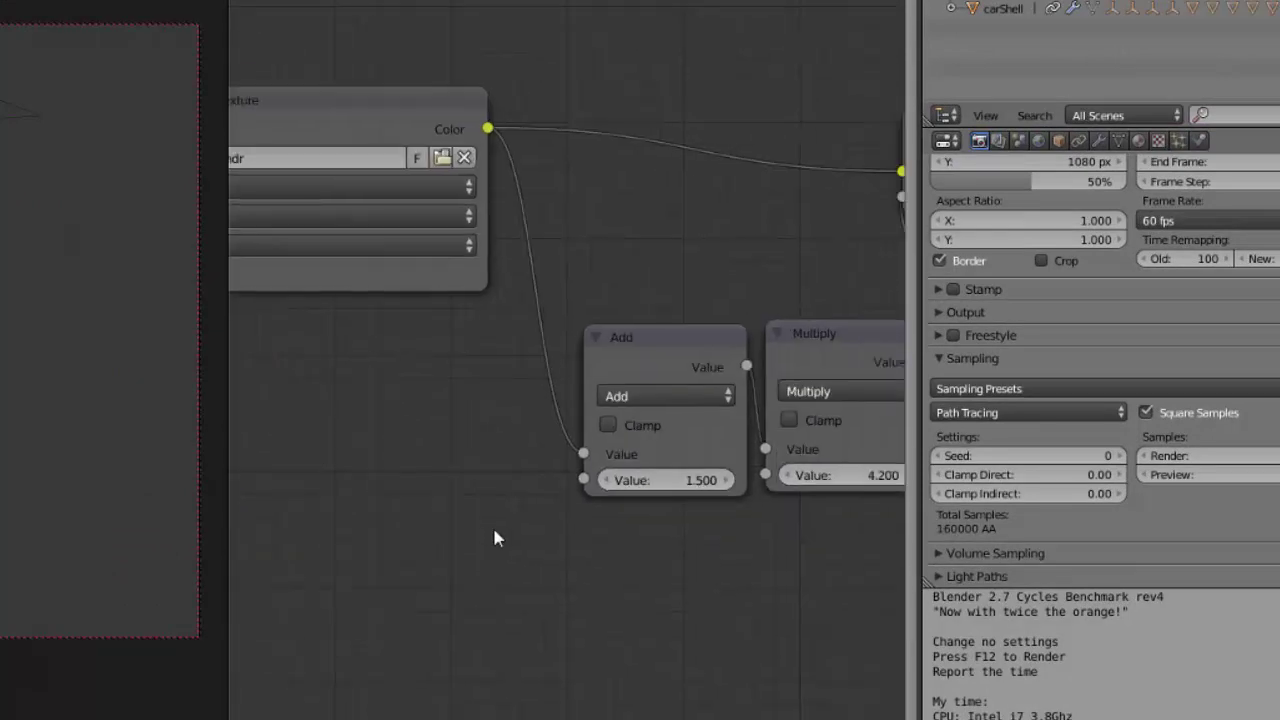
- Rearrange the Add and Multiply nodes side by side below the Background node in the world node tree
middle_click_drag(495, 532, 369, 532)
scroll(396, 571, "down", 4)
scroll(396, 571, "up", 4)
left_click_drag(412, 371, 393, 370)
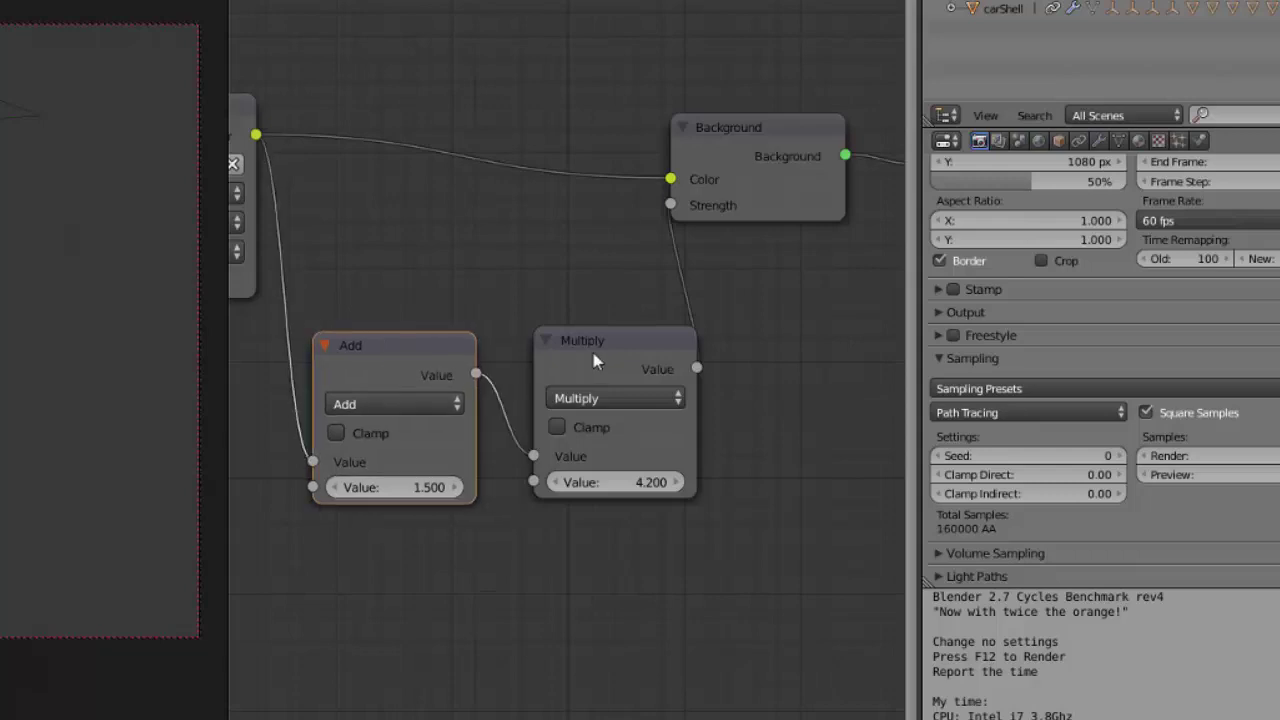
left_click_drag(607, 353, 648, 353)
left_click_drag(396, 363, 436, 363)
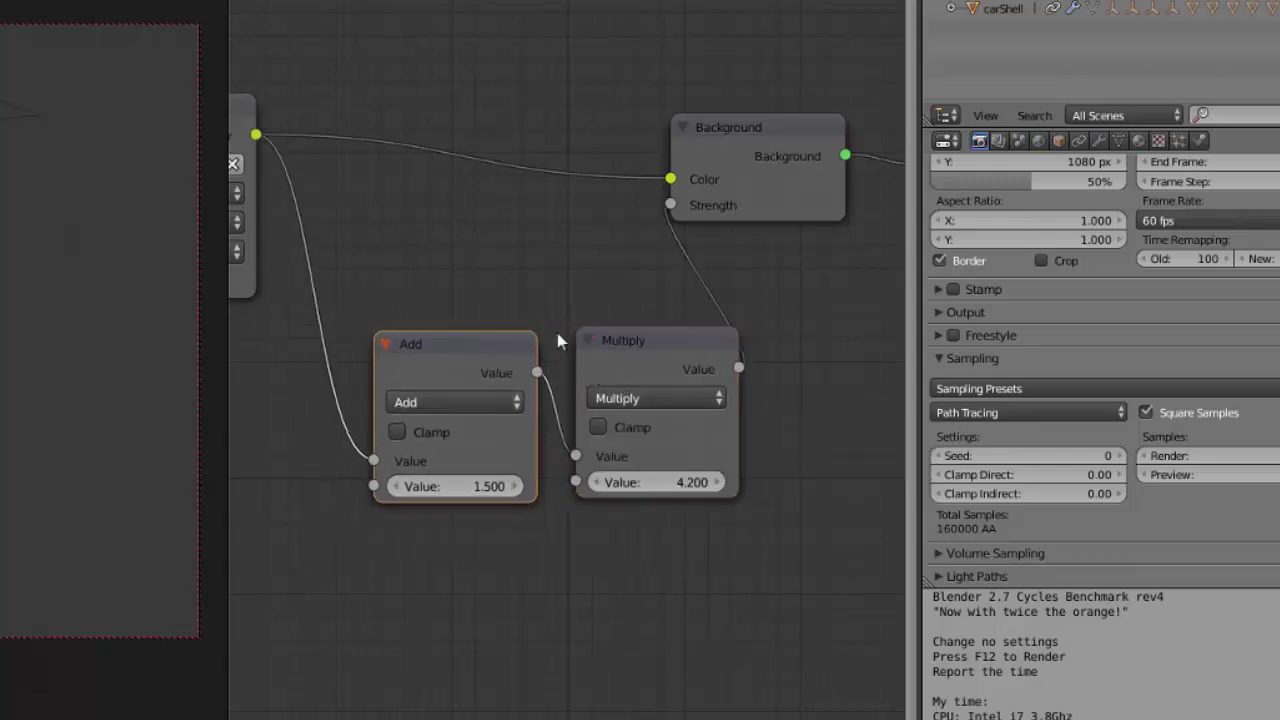
- Set the value of both the Multiply and Add math nodes to 1.000
middle_click_drag(550, 327, 520, 305)
left_click(635, 462)
key("Escape")
left_click(420, 464)
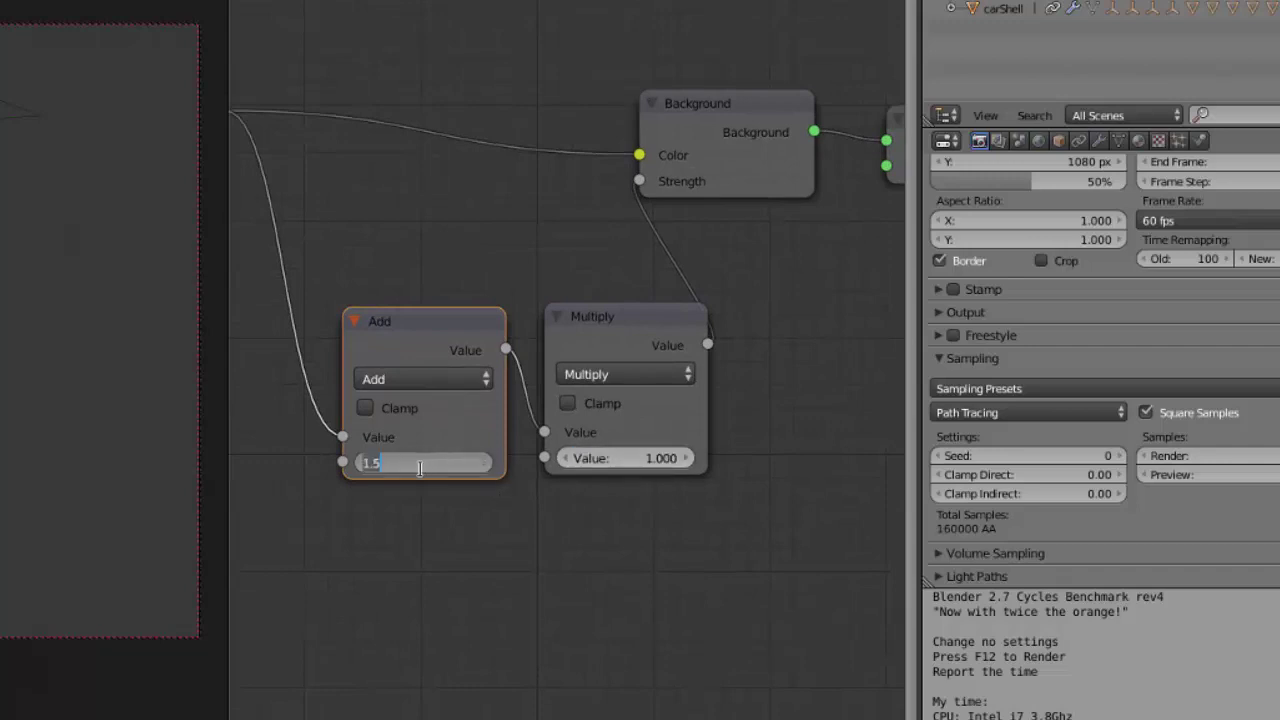
type("1")
key("Return")
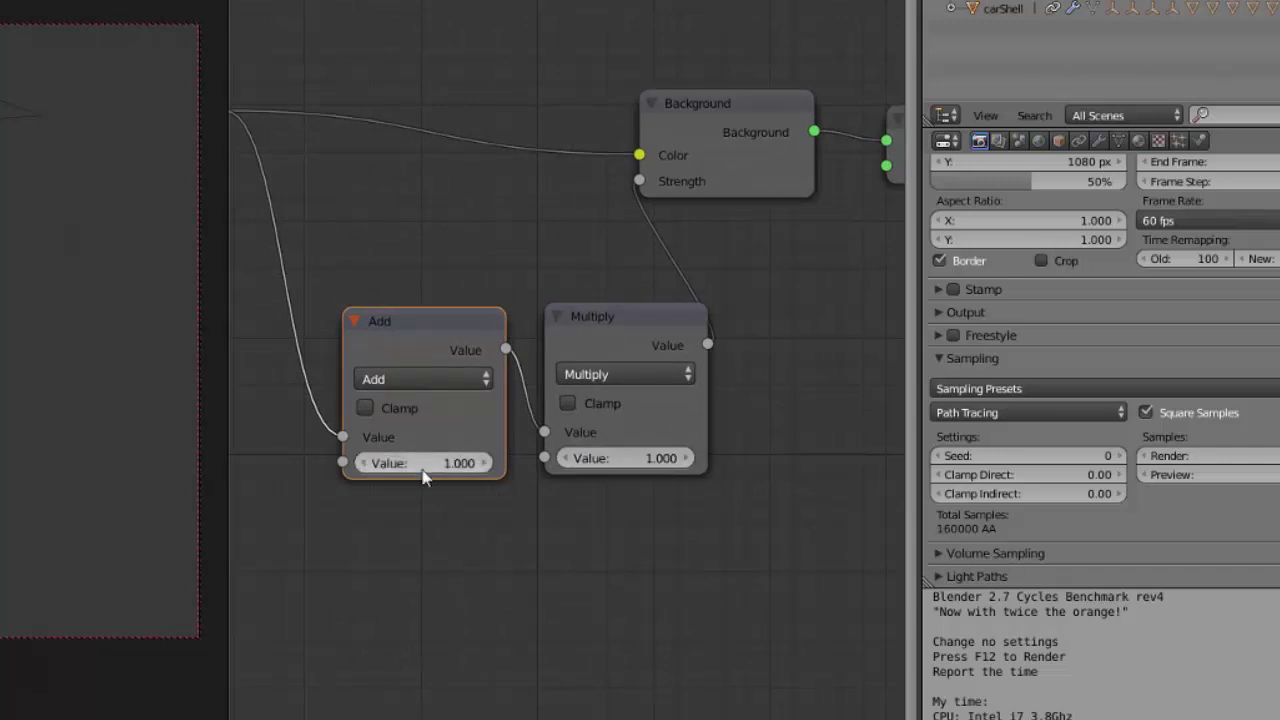
- Preview the car and sphere in rendered shading, with the camera frame fitted to the view
left_click(627, 316)
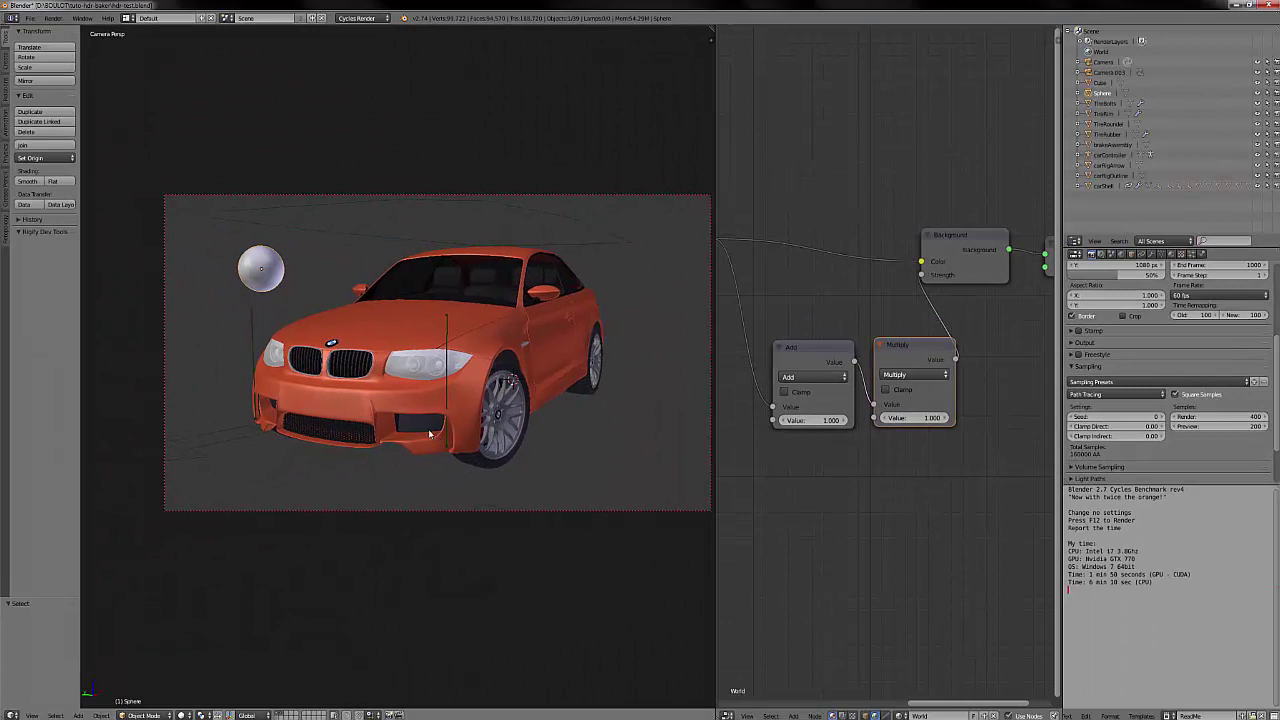
key("shift+z")
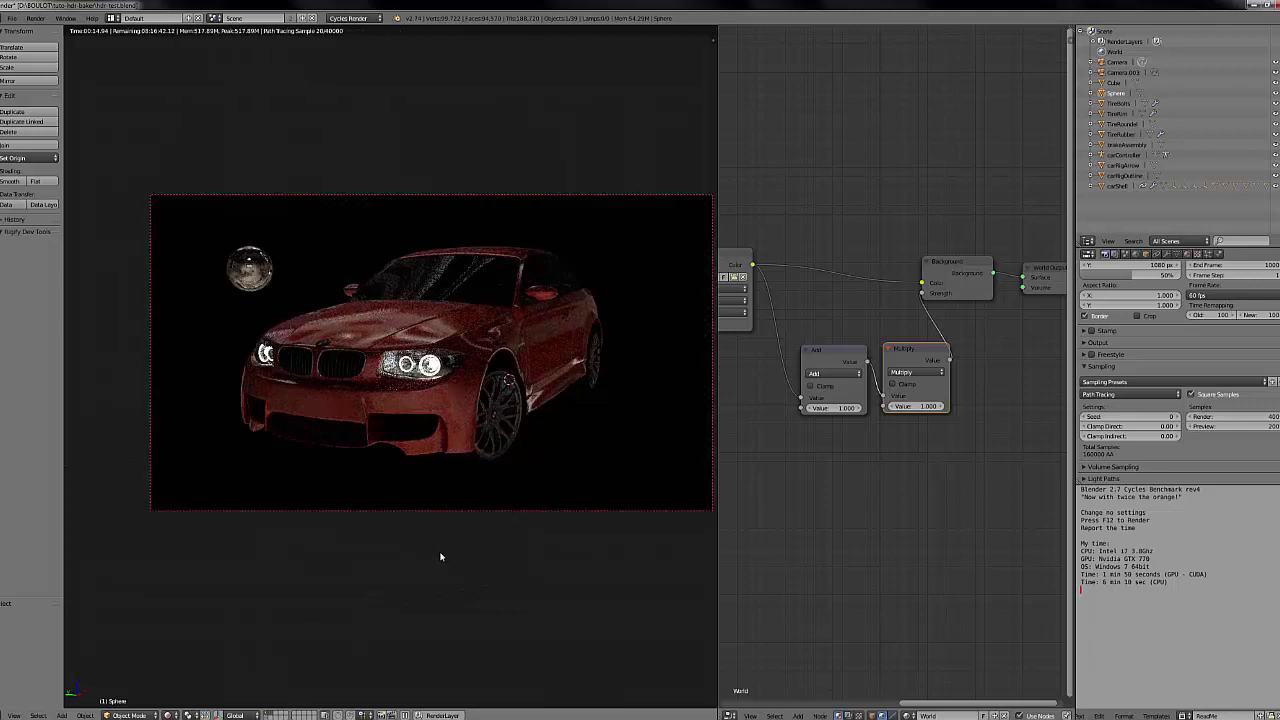
key("Home")
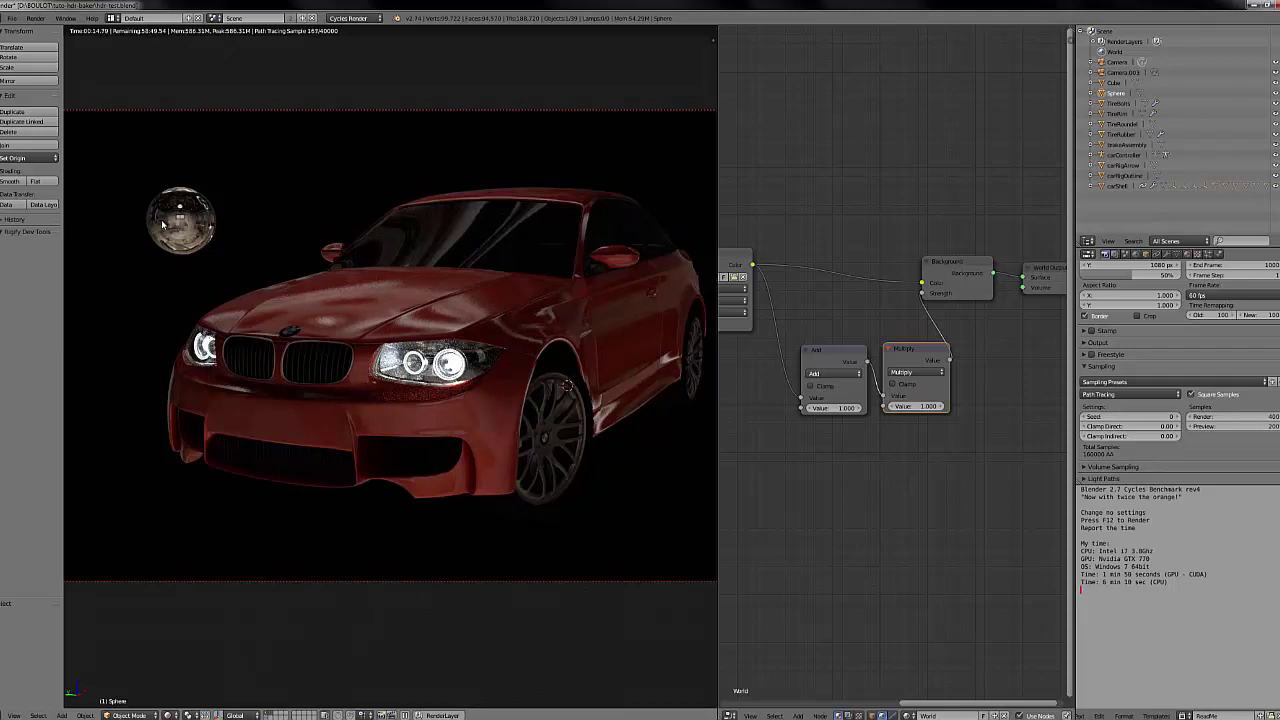
- Try a stronger world light with the Add value at 2 and the Multiply value at 5
left_click(833, 408)
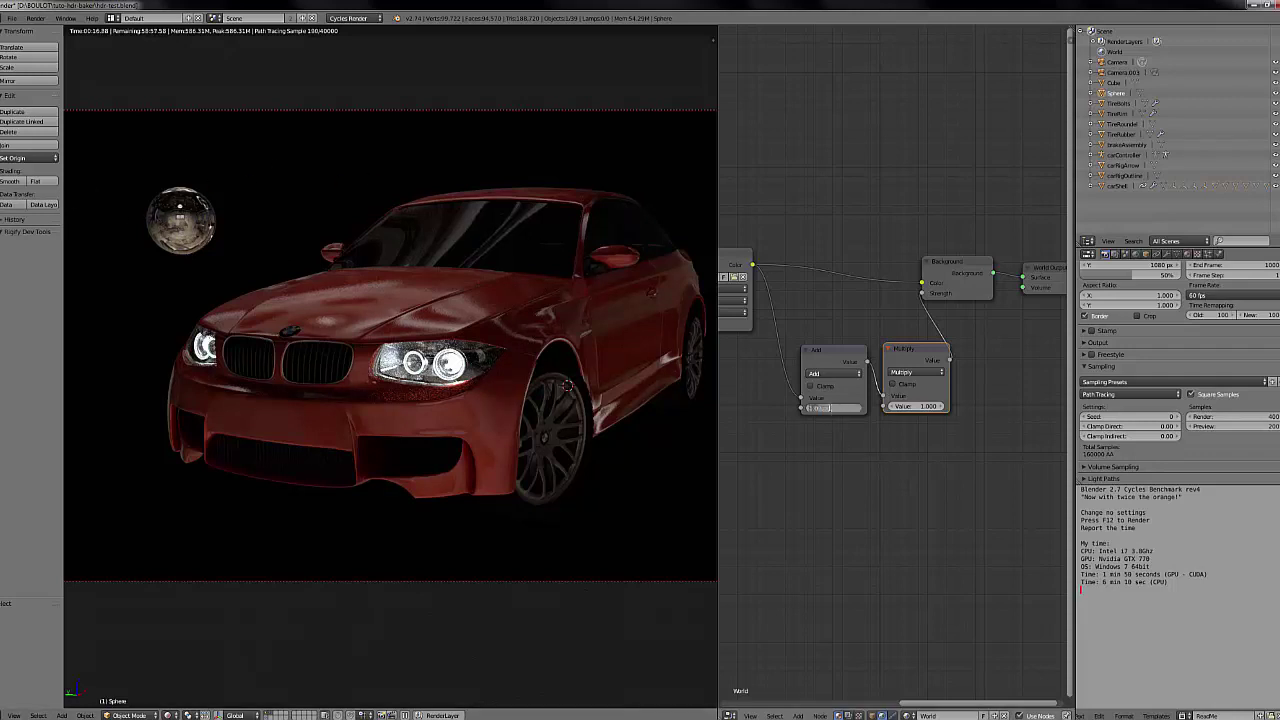
type("2")
key("Return")
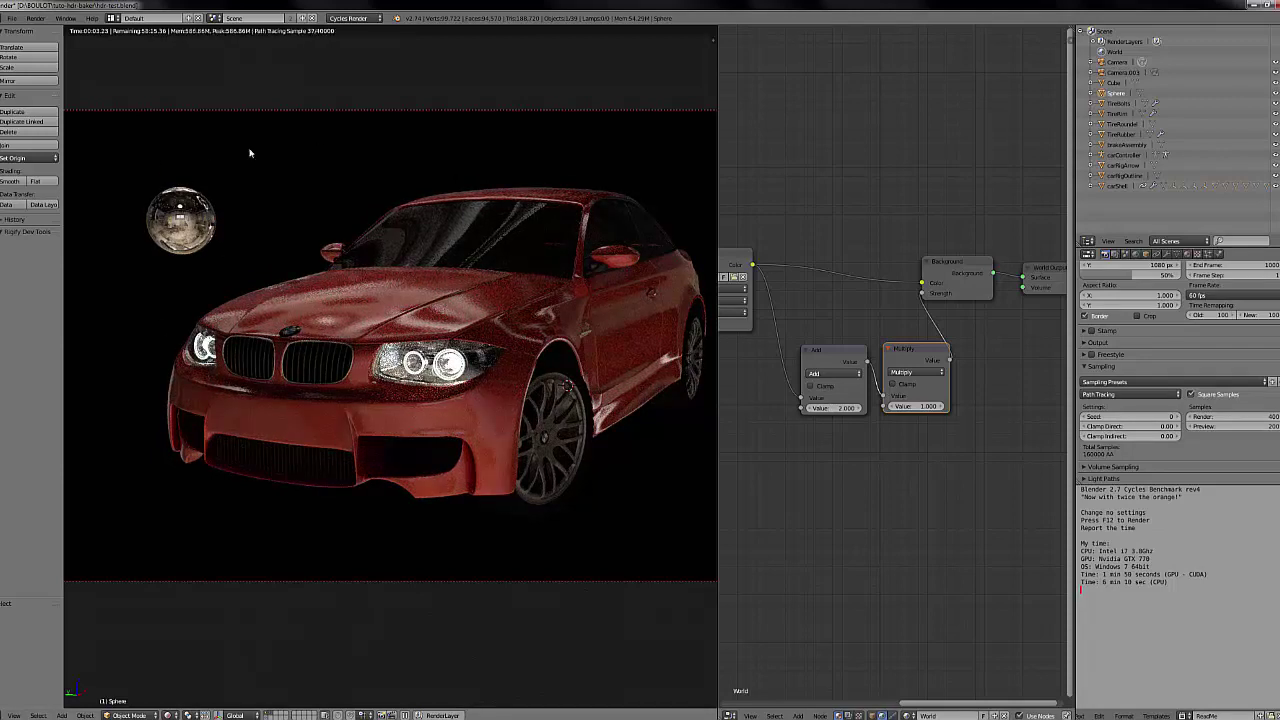
left_click(918, 406)
type("5")
key("Return")
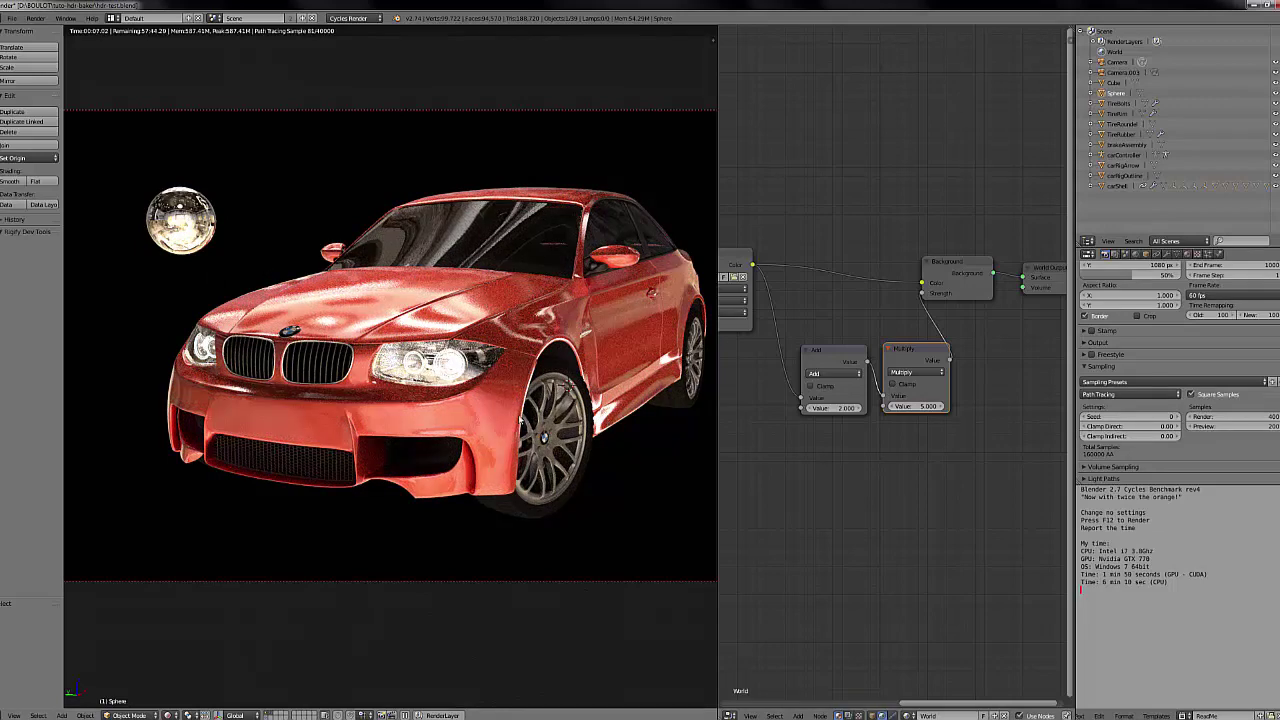
- Leave the rendered camera view, add a plane and scale it up into a large ground under the car
scroll(518, 420, "down", 2)
key("shift+z")
mouse_move(517, 420)
middle_mouse_down()
mouse_move(494, 439)
mouse_move(406, 397)
middle_mouse_up()
key("shift+a")
left_click(524, 439)
scroll(520, 440, "down", 5)
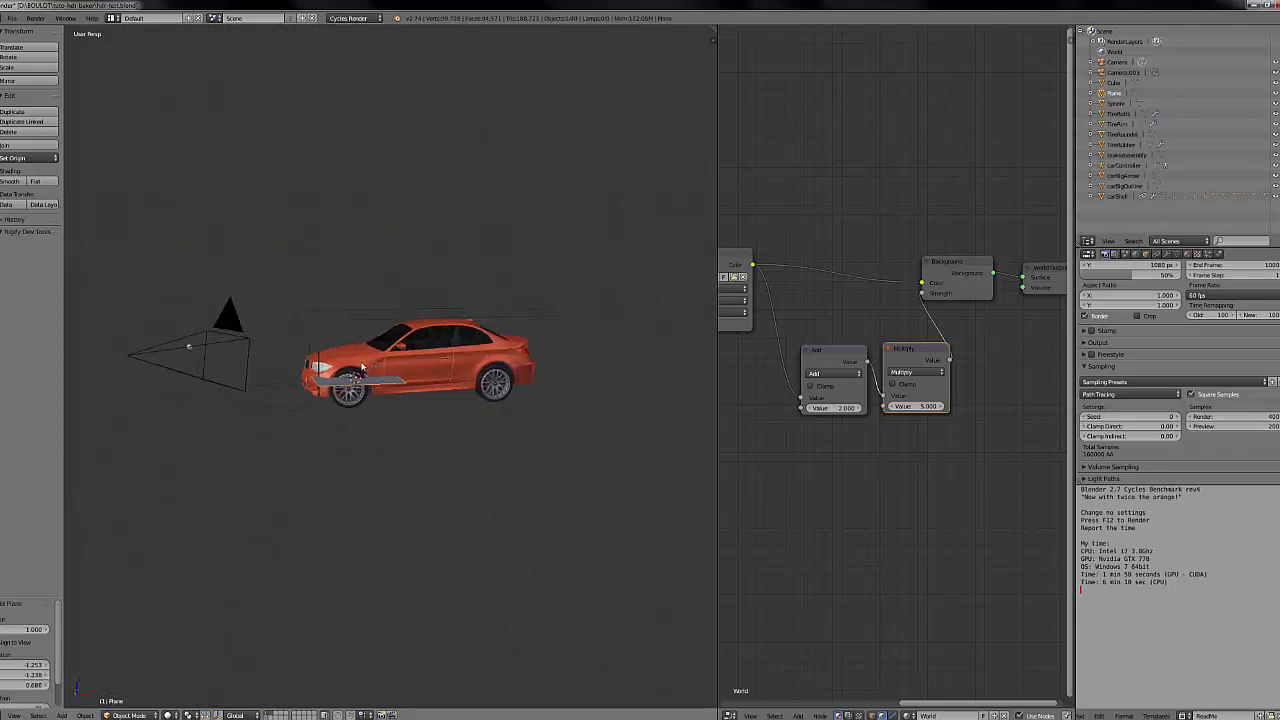
key("s")
left_click(648, 460)
- Turn on rendered shading and limit it to a render border around the car
scroll(580, 451, "up", 4)
key("shift+z")
key("ctrl+b")
left_click_drag(194, 194, 660, 516)
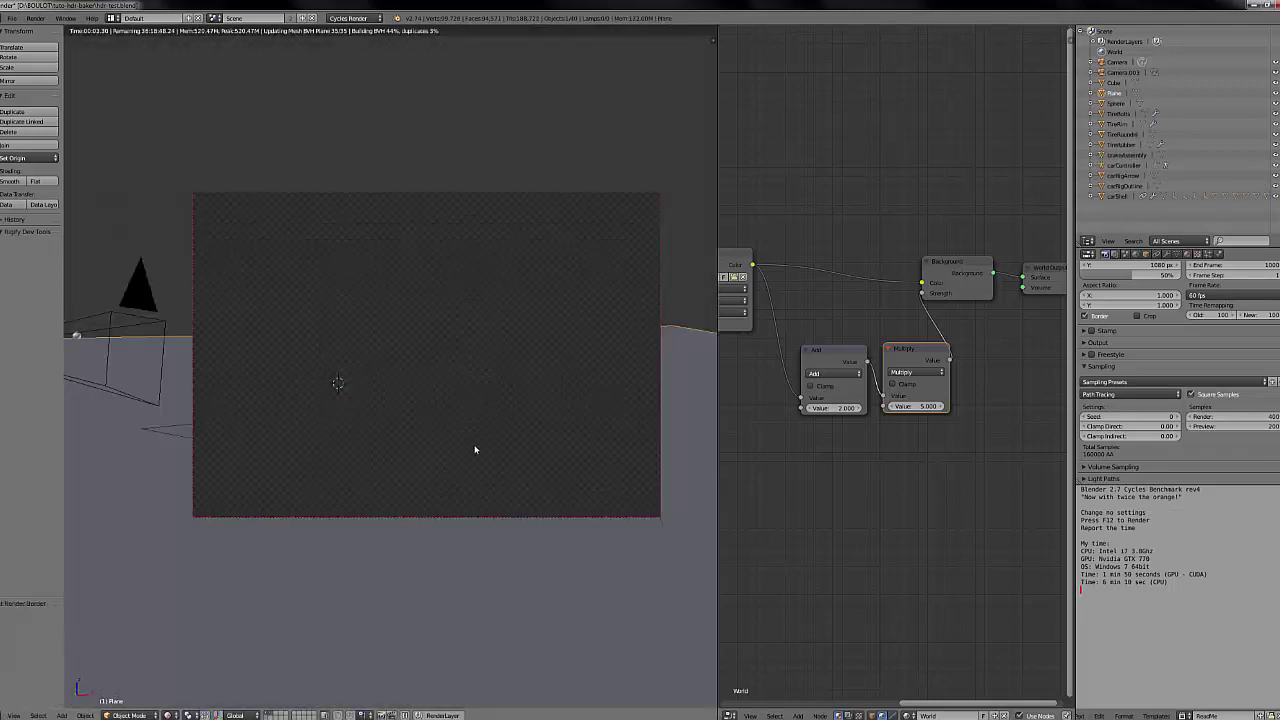
middle_click_drag(475, 450, 534, 451)
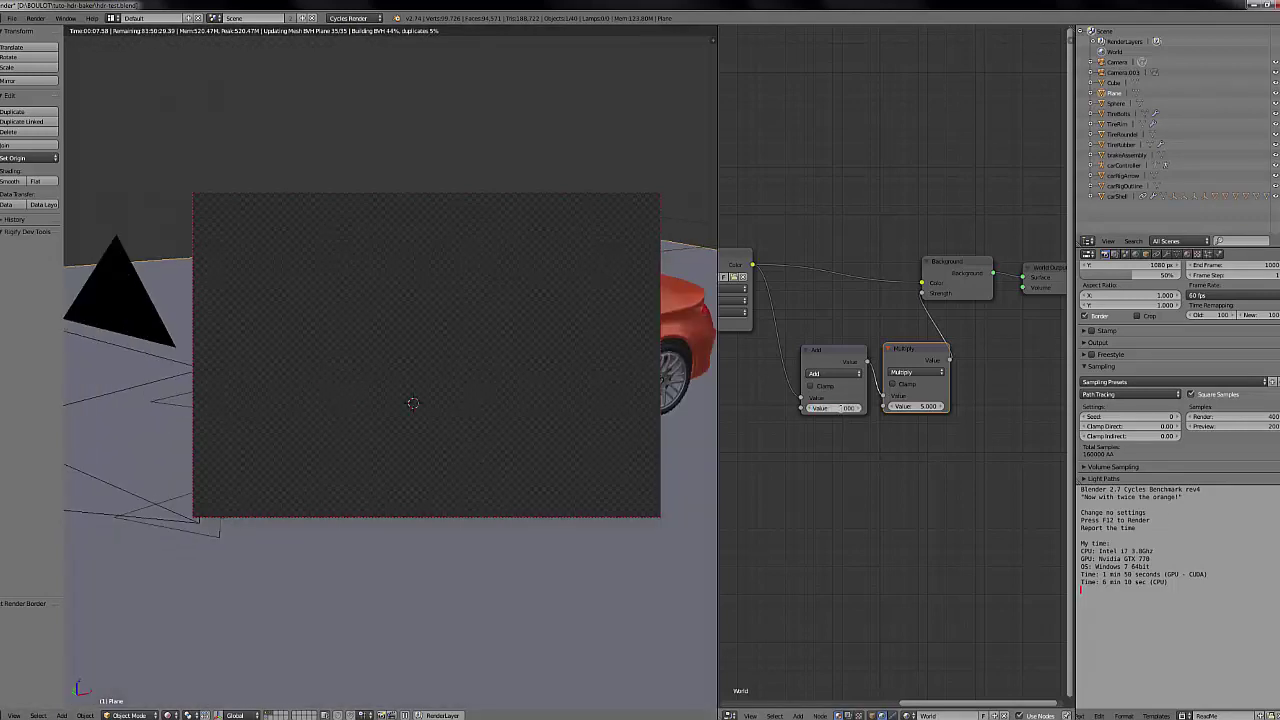
- Try a dimmer world light with the Multiply value at 1 and the Add value at 0
left_click(920, 408)
type("1")
key("Return")
double_click(835, 408)
type("0")
key("Return")
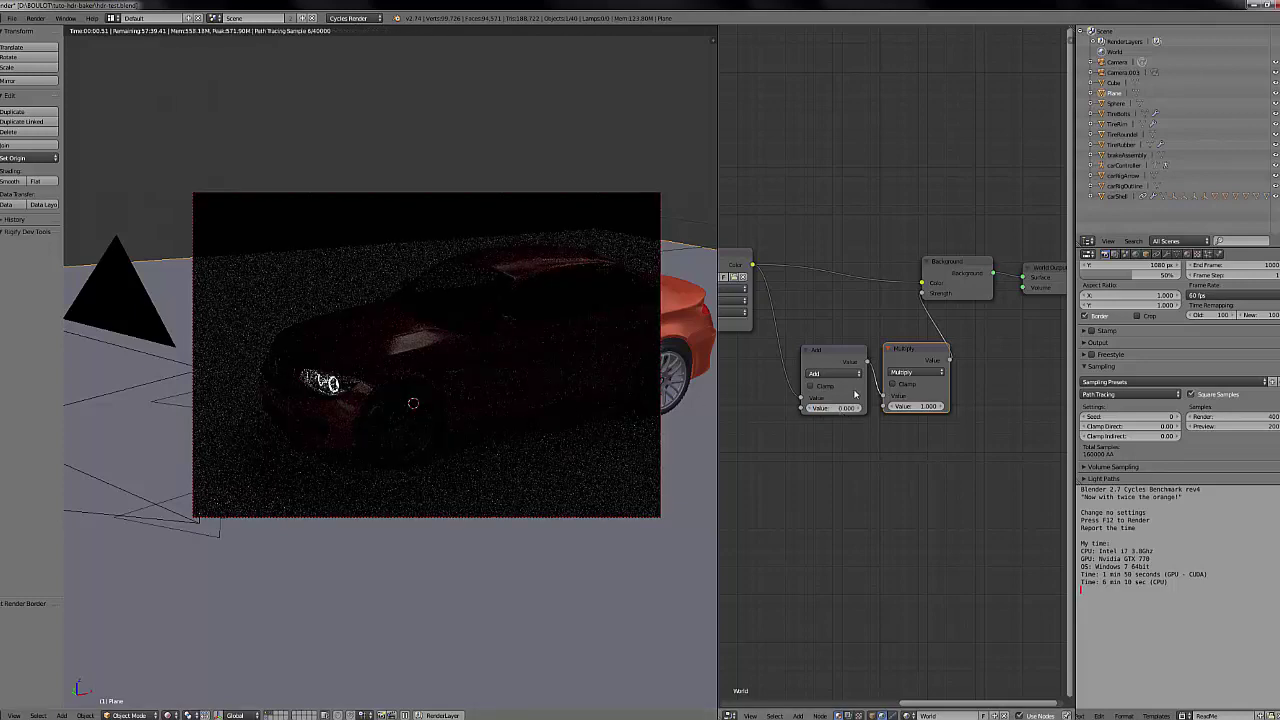
- Frame the whole car inside the render border and set the Add node's value to 1
scroll(373, 410, "down", 3)
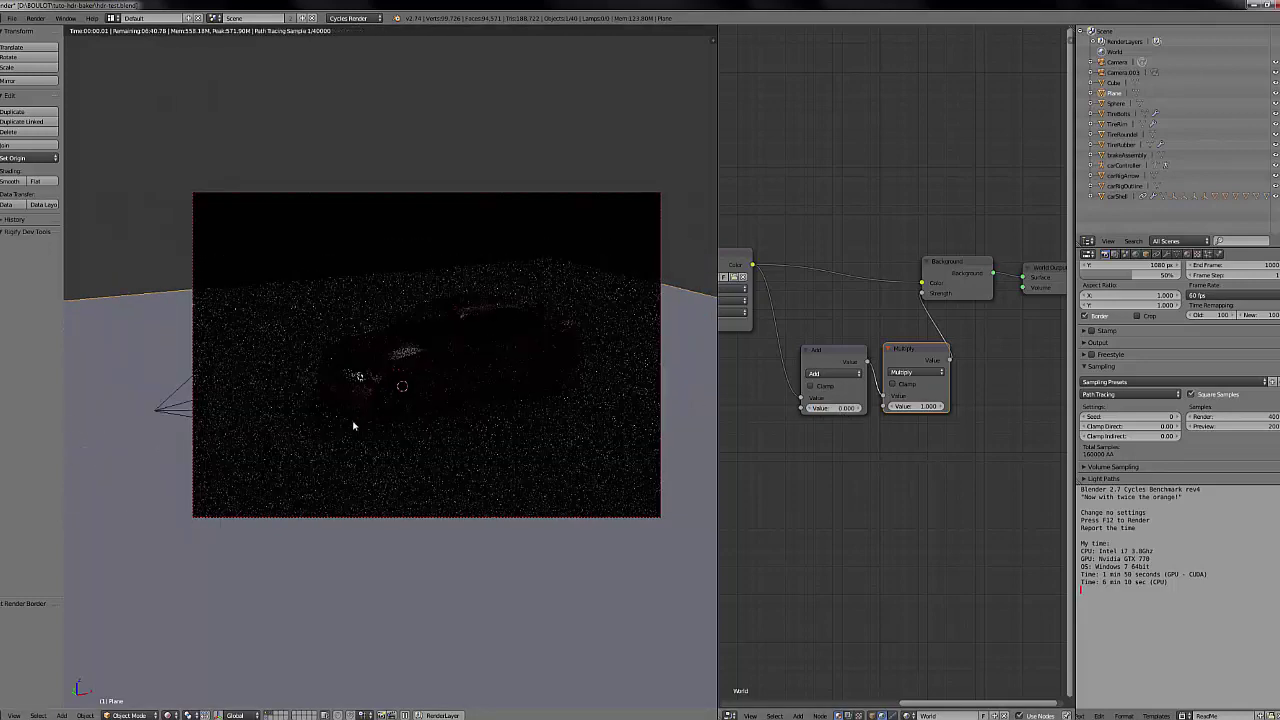
middle_click_drag(351, 426, 434, 423, "shift")
middle_click_drag(520, 420, 432, 426, "shift")
scroll(460, 420, "up", 2)
left_click(839, 409)
type("1")
key("Return")
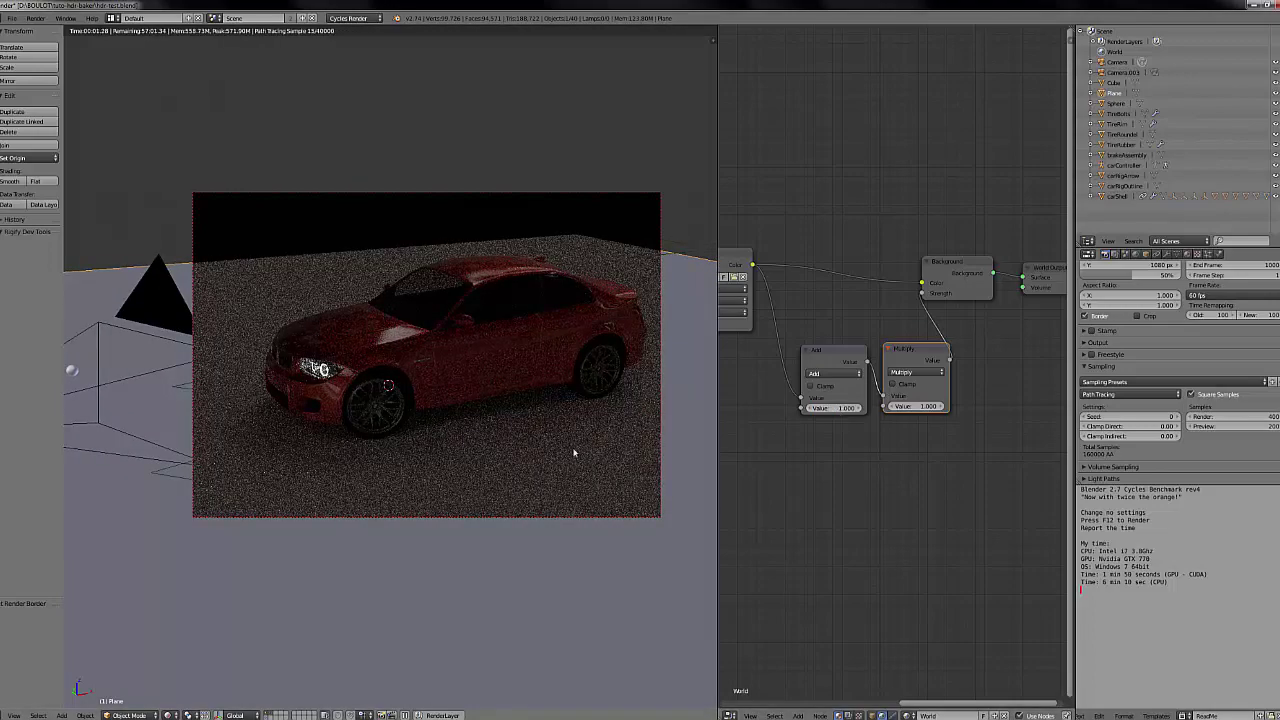
- View the car from a higher angle and try an Add value of 1.5
middle_click_drag(437, 437, 688, 431)
left_click(848, 409)
type("1.5")
key("Return")
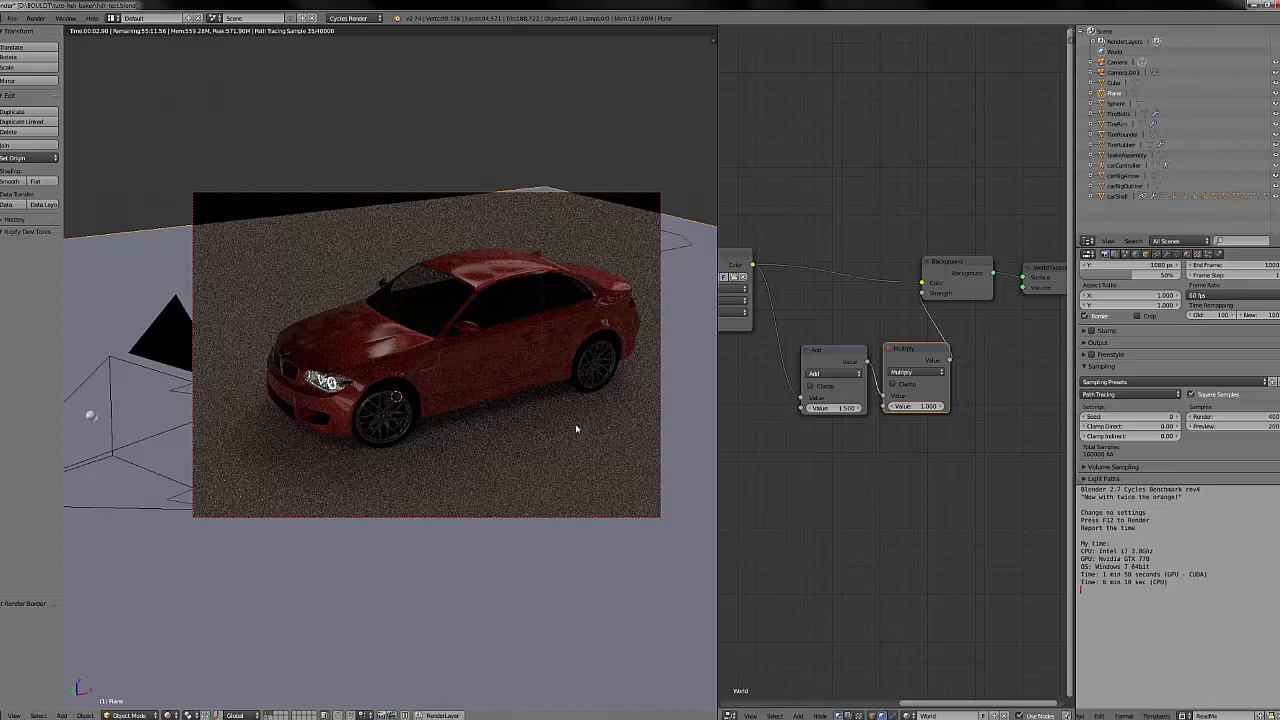
- Set the Add value to 1, trying a Multiply value of 2 before settling on 5
left_click(910, 406)
type("2")
key("Return")
left_click(835, 407)
key("Return")
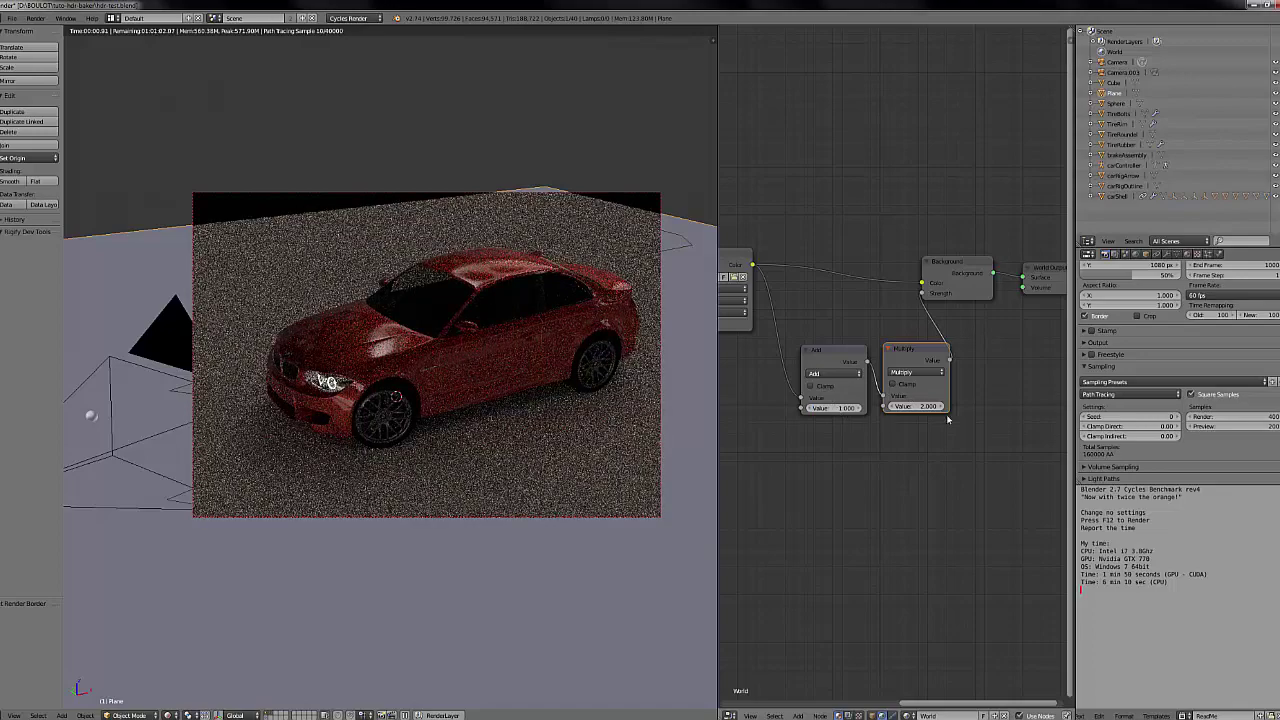
left_click(932, 408)
type("5")
key("Return")
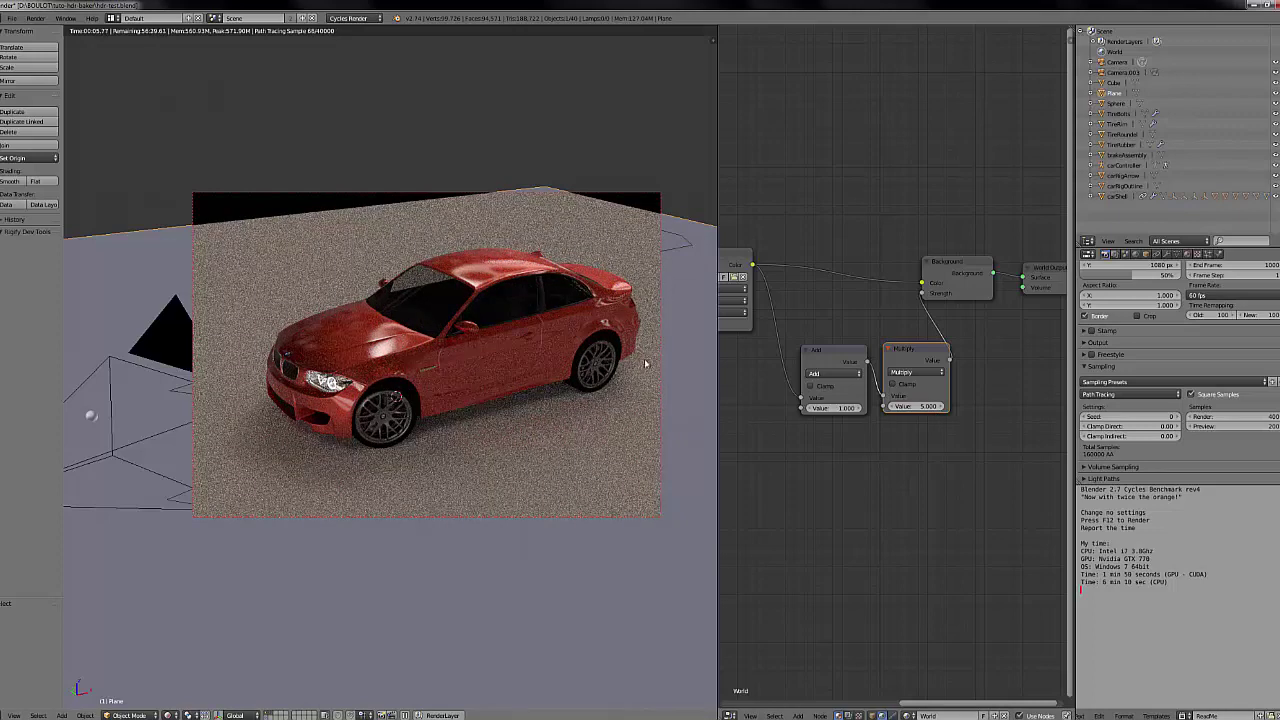
- Rotate the HDR lighting around the car by changing the Mapping node's Z rotation to about 40.5°
middle_click_drag(396, 399, 455, 401)
mouse_move(342, 364)
middle_mouse_down()
mouse_move(408, 347)
mouse_move(310, 340)
mouse_move(330, 358)
middle_mouse_up()
middle_click_drag(823, 200, 1020, 186)
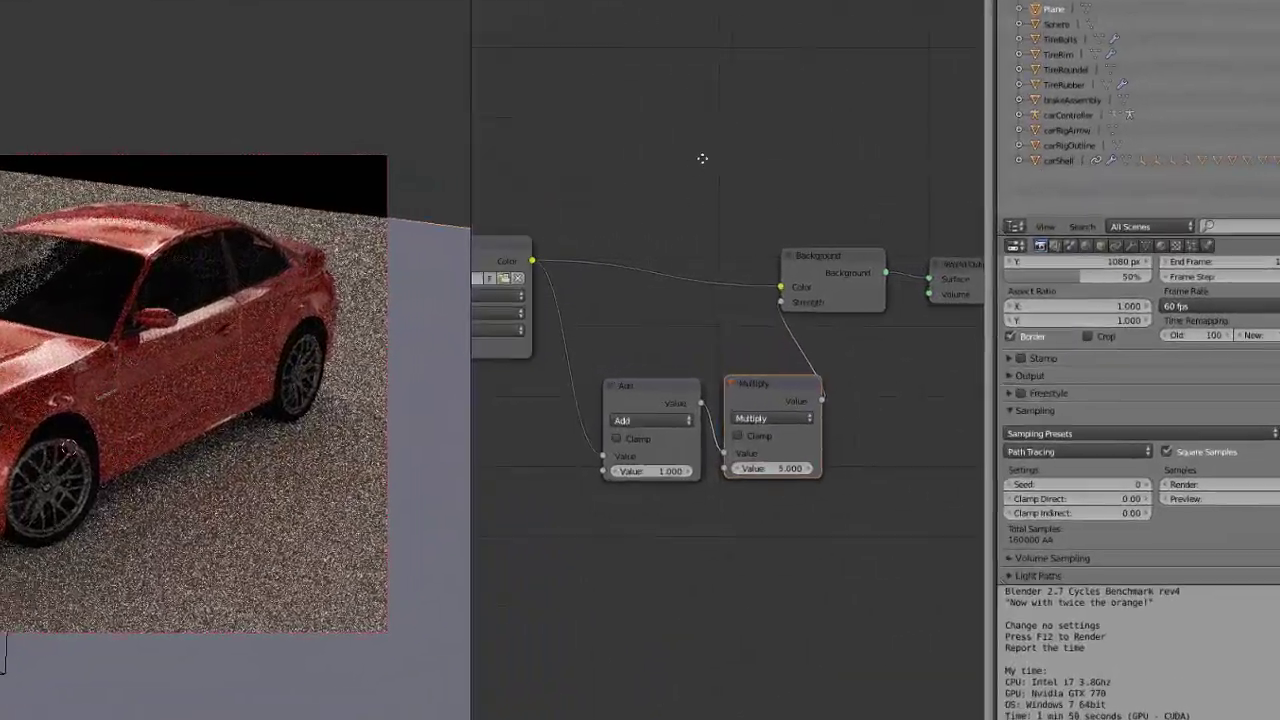
middle_click_drag(531, 470, 822, 481)
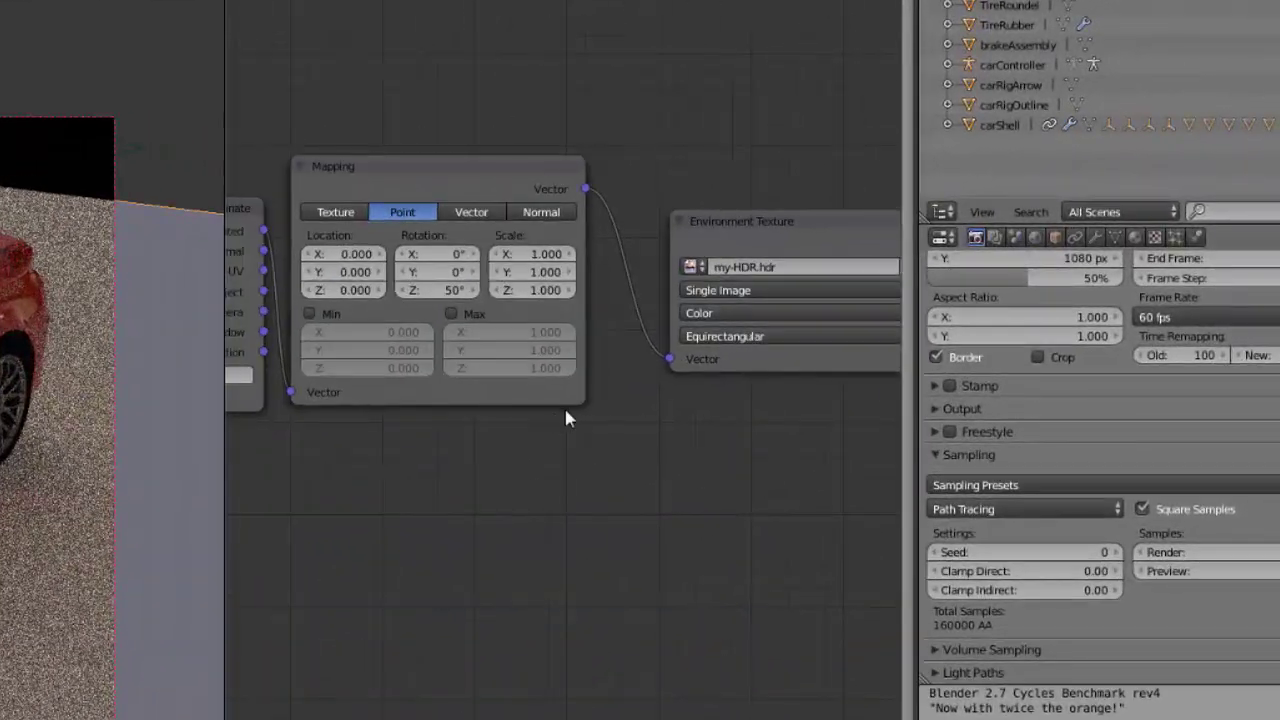
middle_click_drag(609, 428, 686, 437)
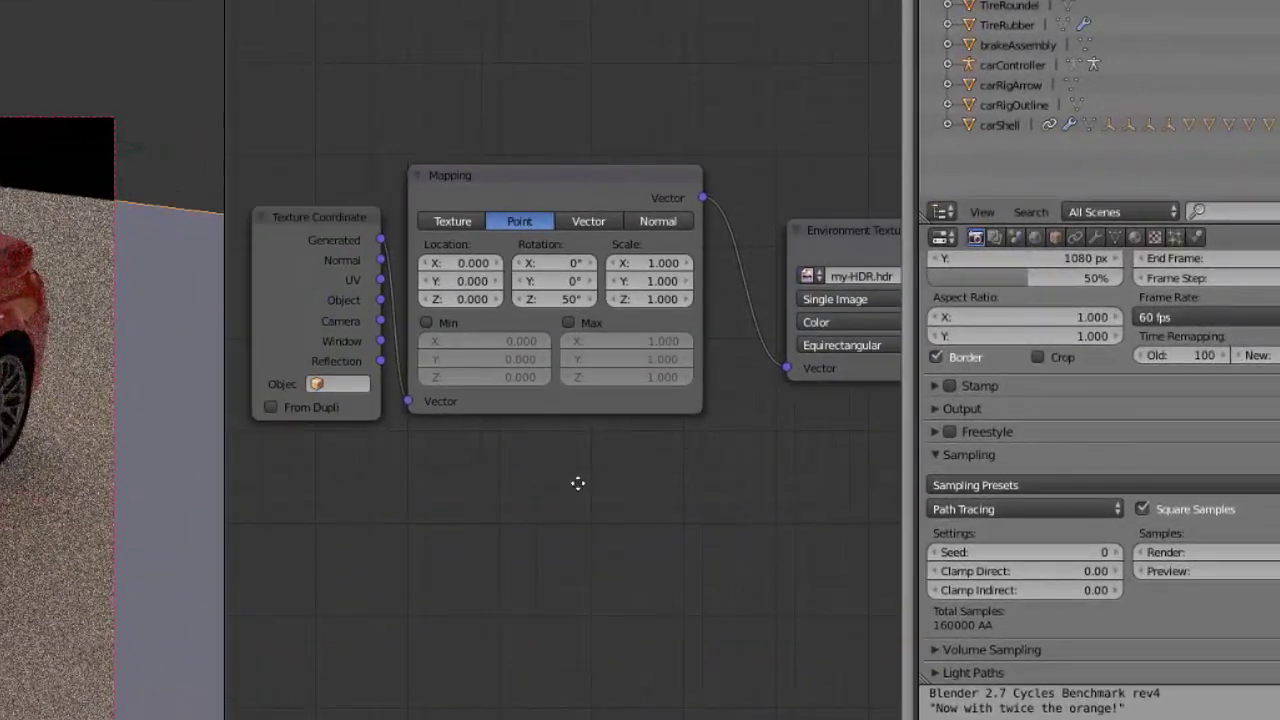
left_click(547, 300)
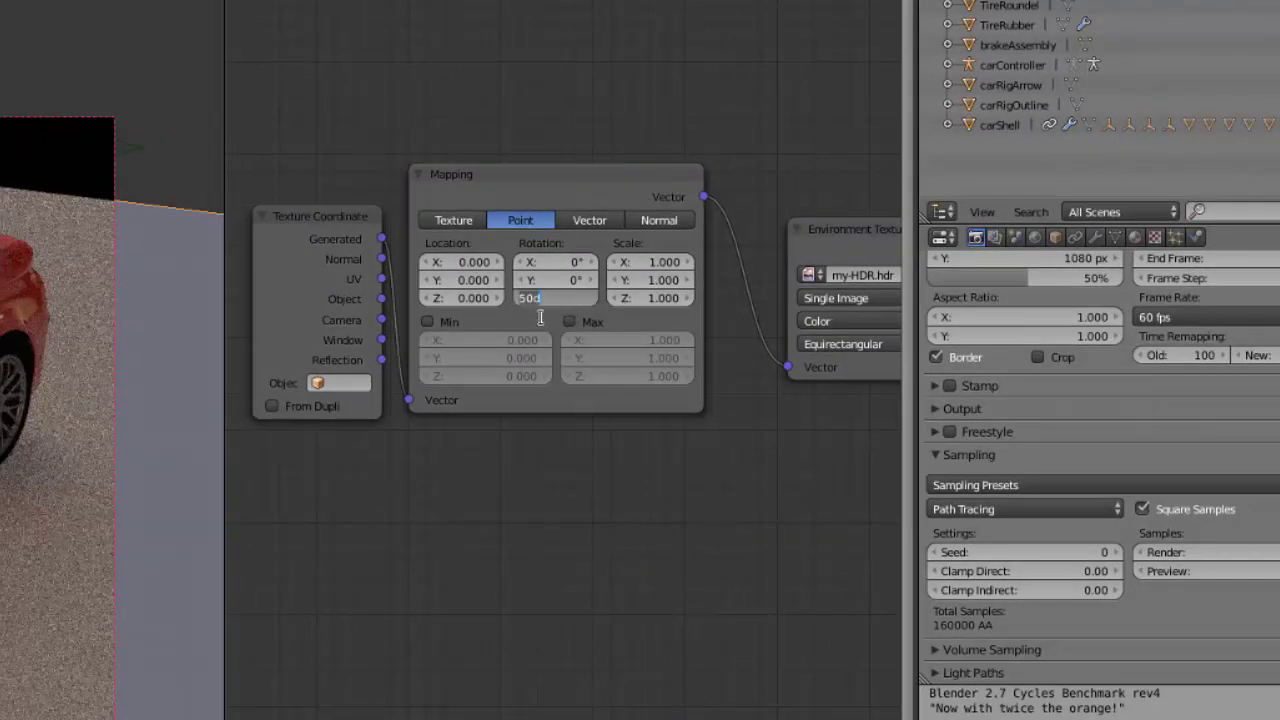
key("Return")
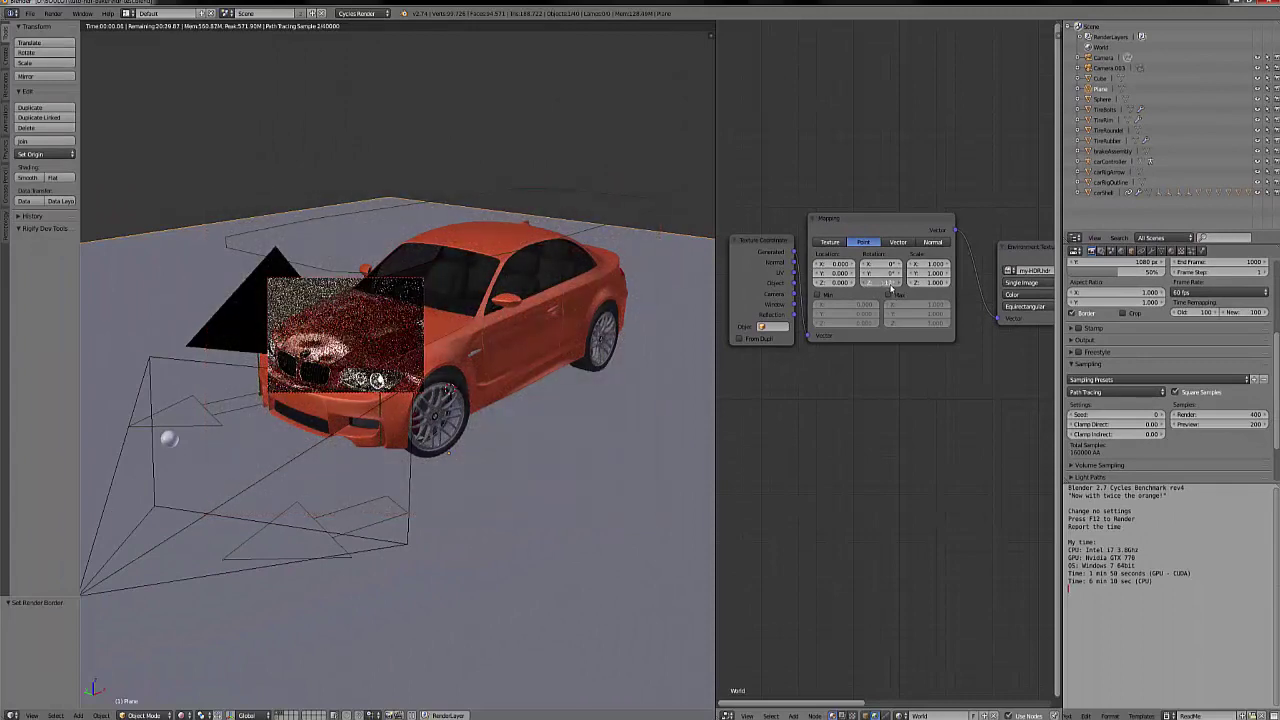
left_click_drag(885, 285, 911, 288)
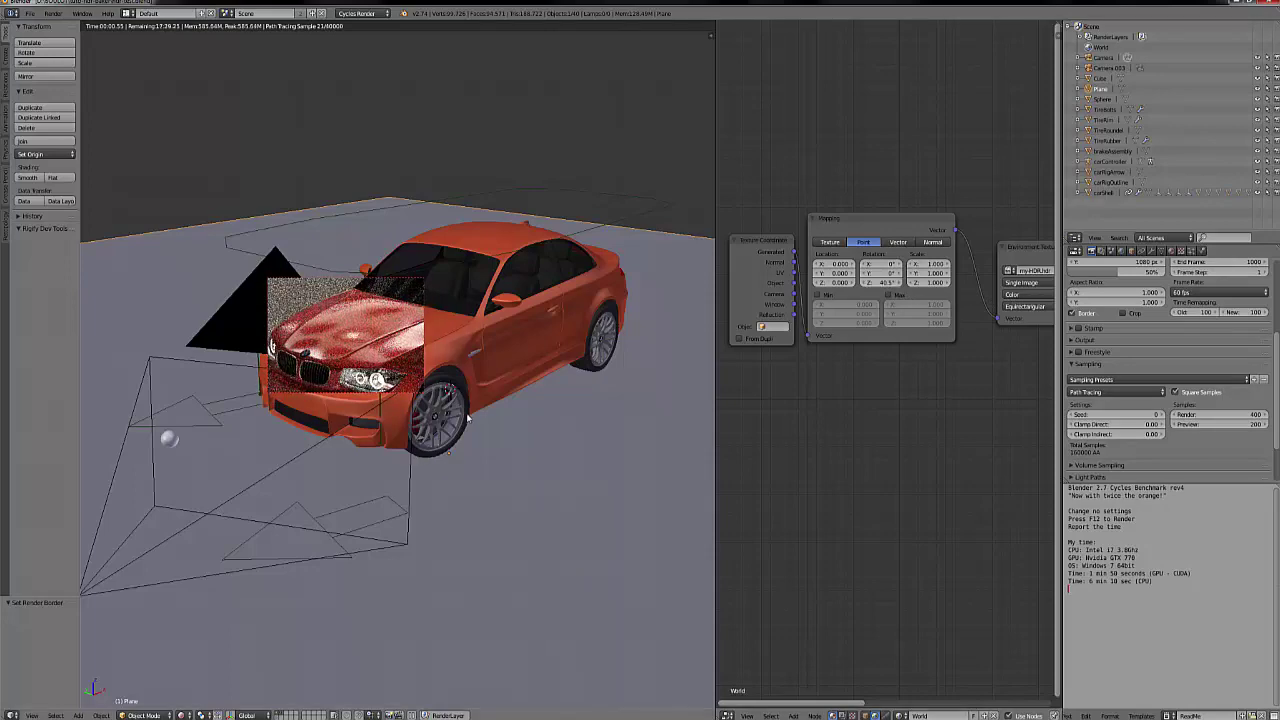
- Redraw the render border so that it encloses the whole car and the surrounding ground
scroll(461, 412, "down", 3)
key("ctrl+b")
left_click_drag(251, 241, 623, 490)
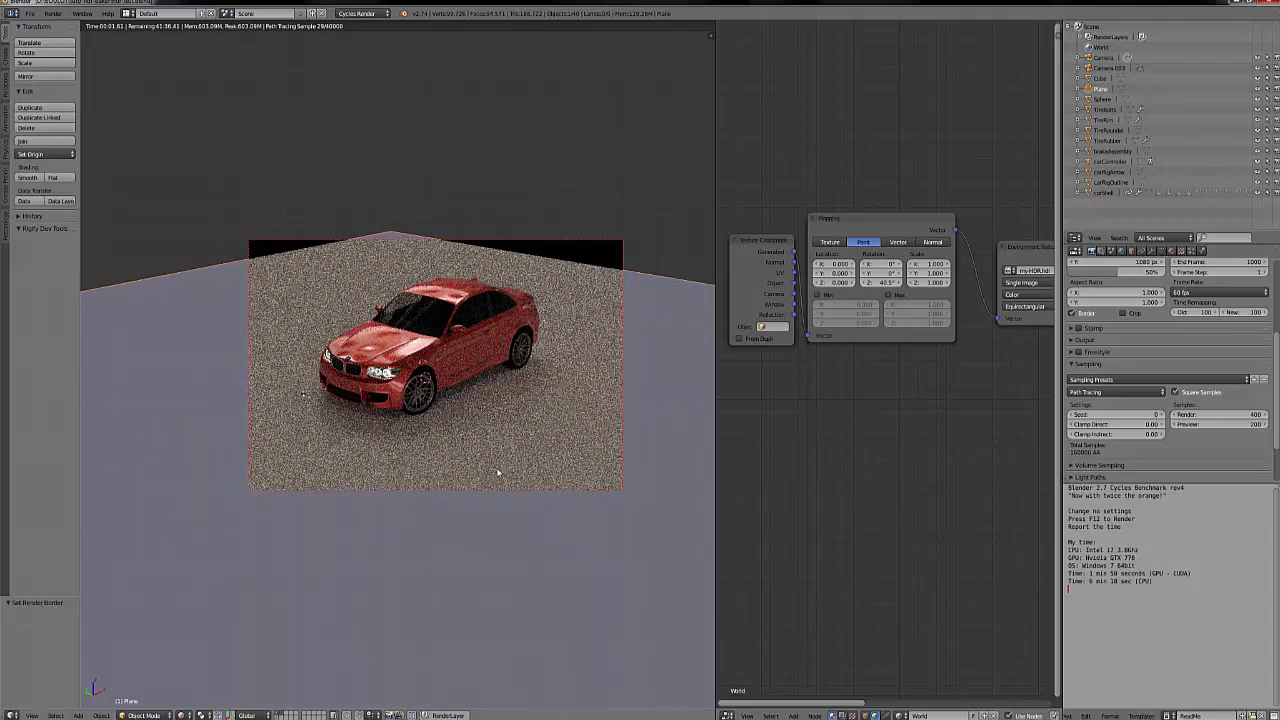